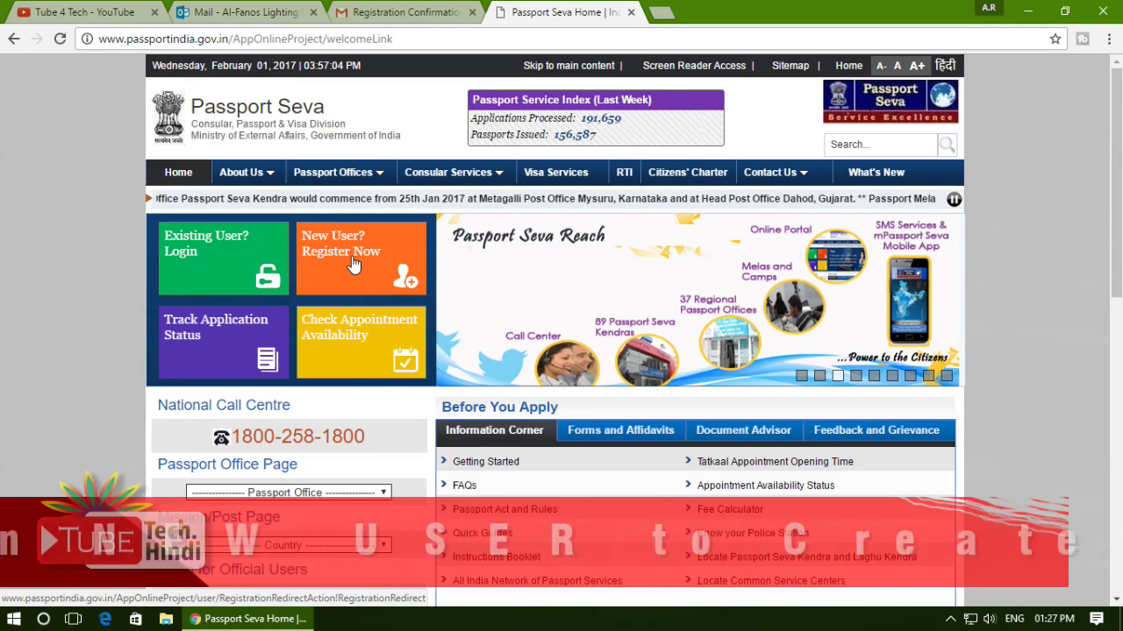
Open the new-user registration form and set the Passport Office to Pune.
{"action": "left_click", "coordinate": [352, 261]}
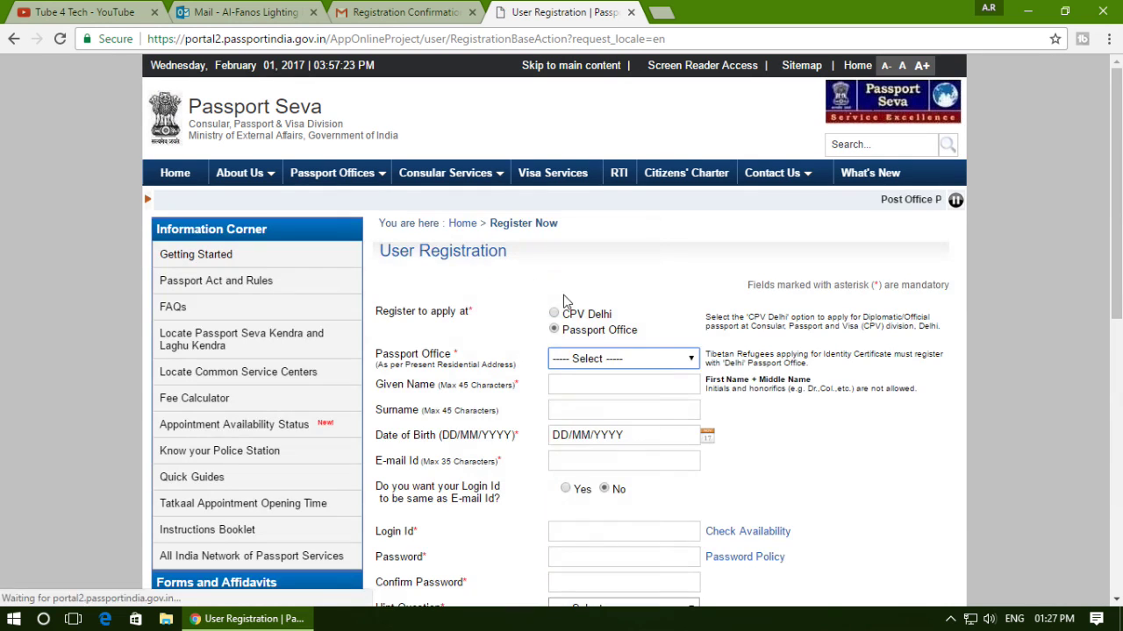
{"action": "scroll", "coordinate": [457, 271], "scroll_direction": "down", "scroll_amount": 2}
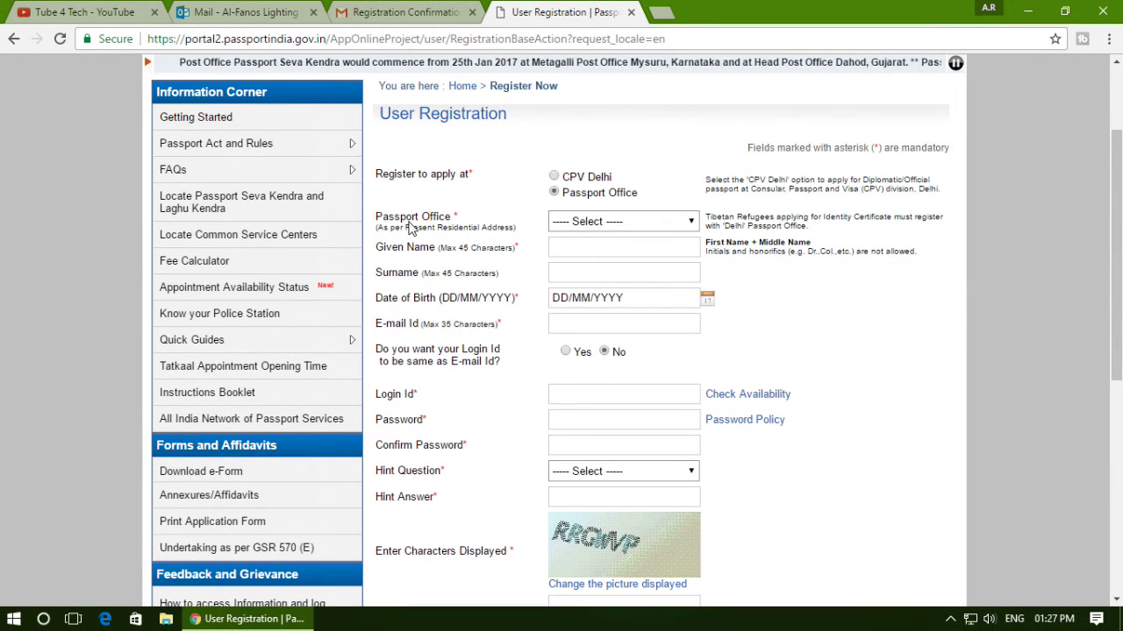
{"action": "left_click", "coordinate": [604, 227]}
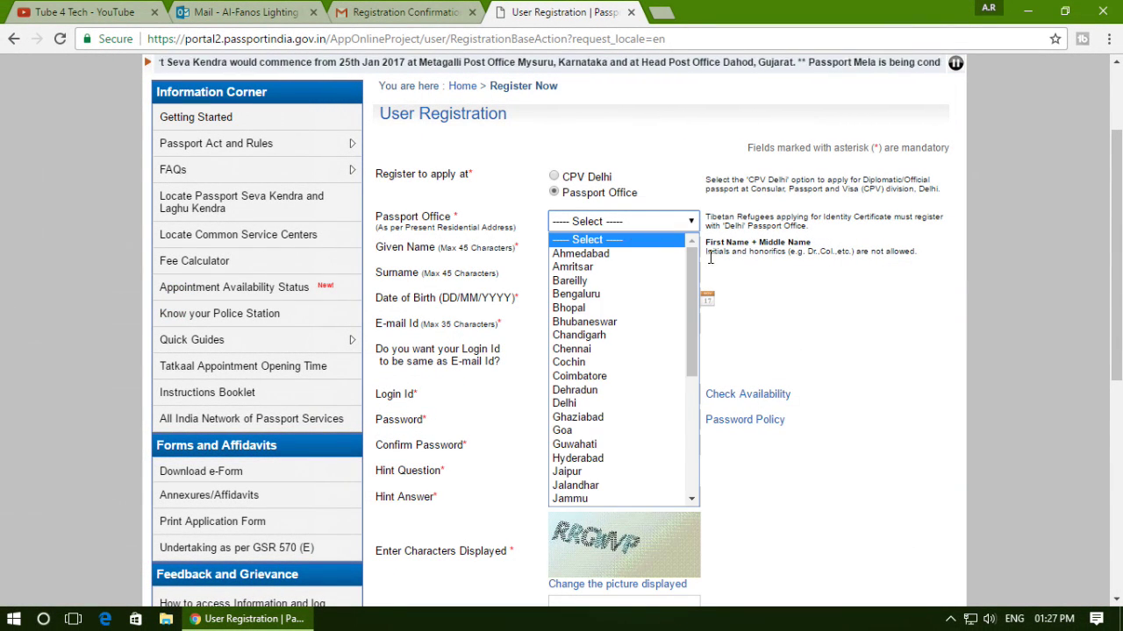
{"action": "left_click_drag", "start_coordinate": [698, 276], "coordinate": [685, 430]}
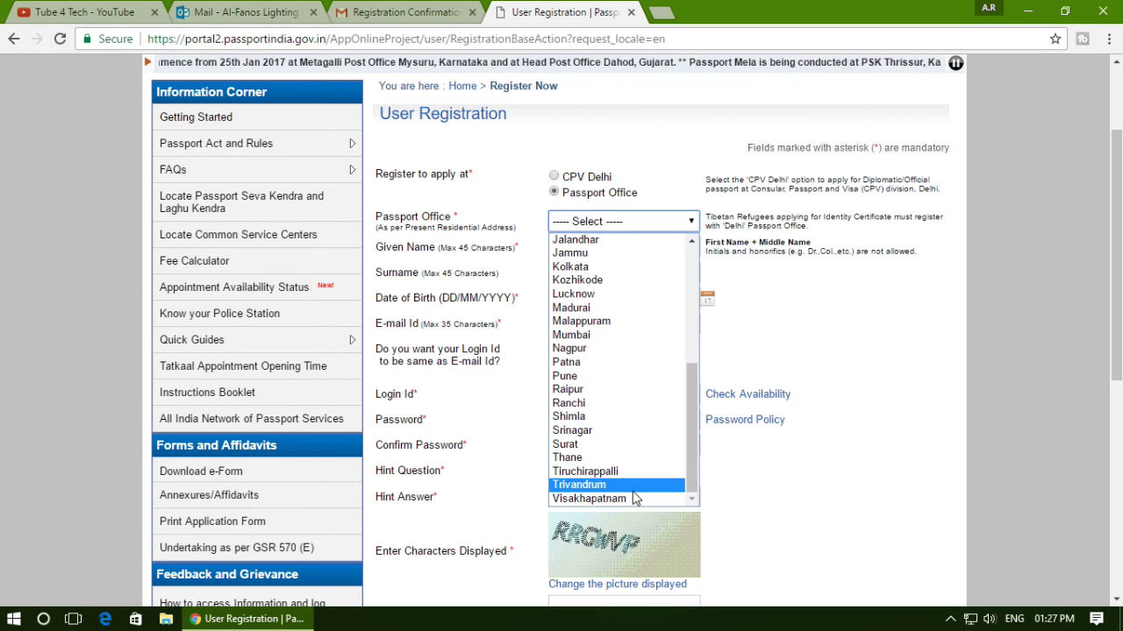
{"action": "left_click", "coordinate": [607, 376]}
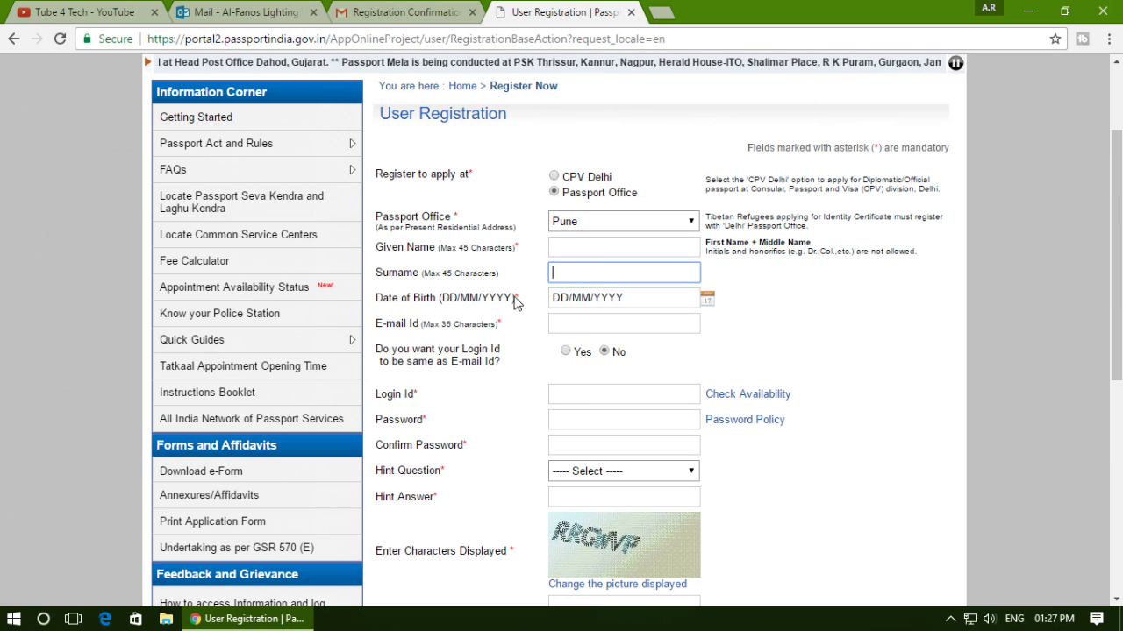
Step through the date of birth and e-mail fields, choose a login id separate from the e-mail, and focus Login Id.
{"action": "left_click", "coordinate": [590, 302]}
{"action": "key", "text": "Tab"}
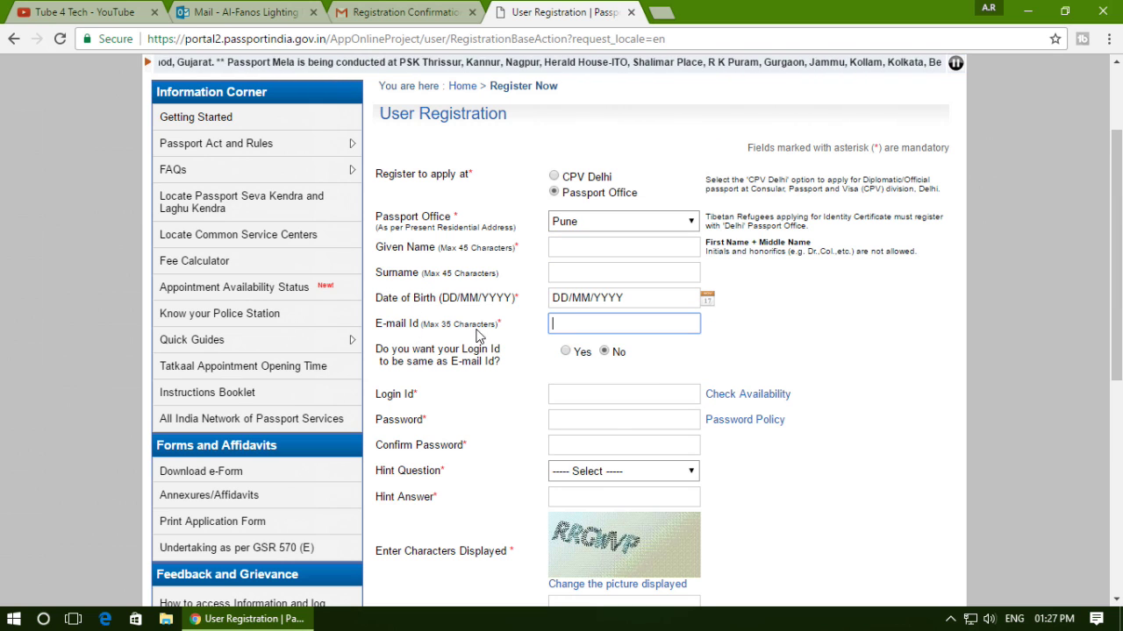
{"action": "left_click", "coordinate": [585, 326]}
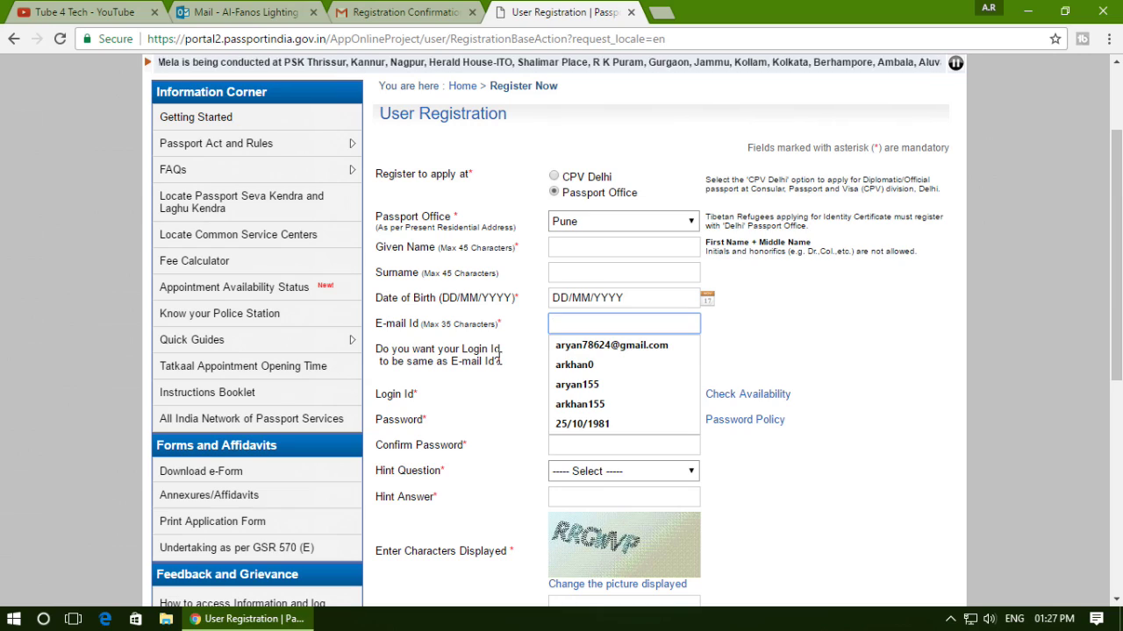
{"action": "left_click", "coordinate": [532, 392]}
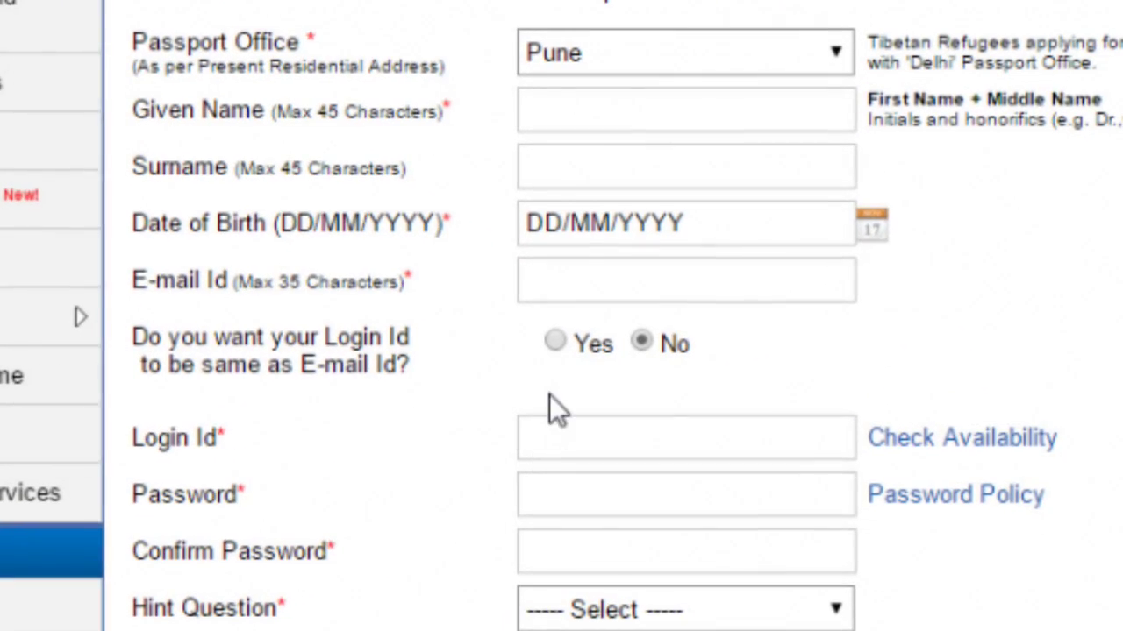
{"action": "left_click", "coordinate": [555, 341]}
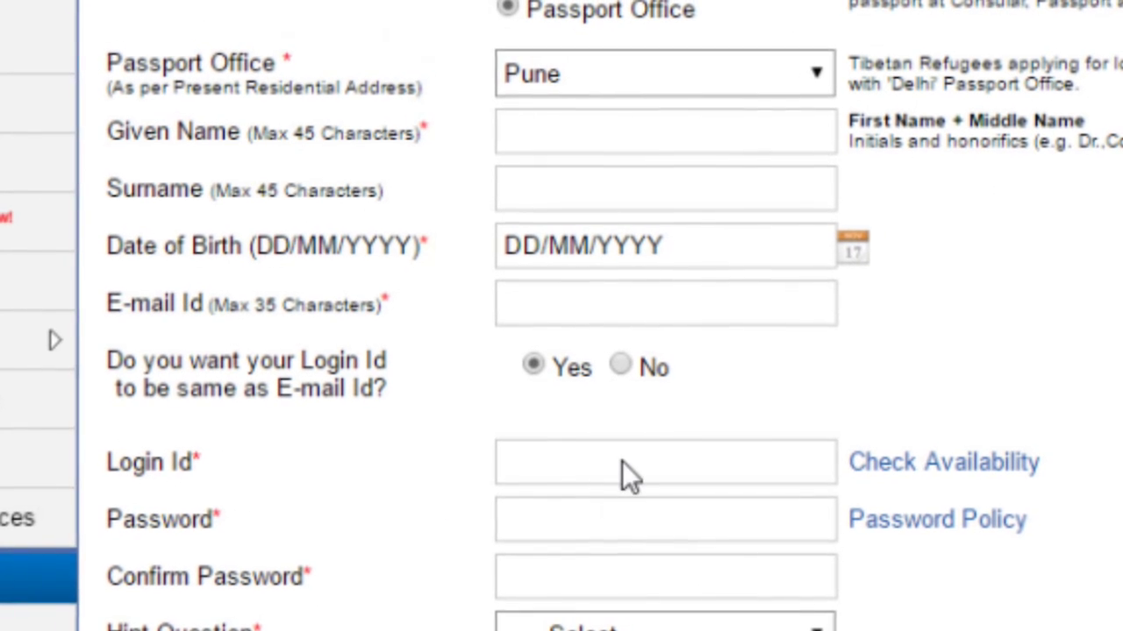
{"action": "left_click", "coordinate": [620, 367]}
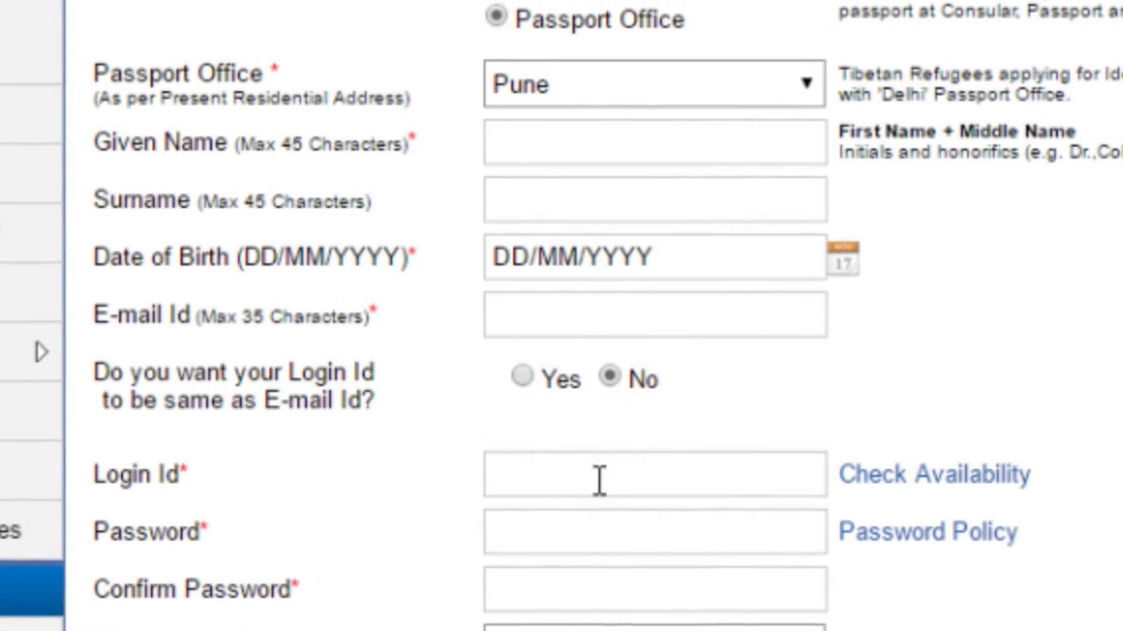
{"action": "left_click", "coordinate": [577, 486]}
{"action": "left_click", "coordinate": [554, 544]}
{"action": "left_click", "coordinate": [593, 475]}
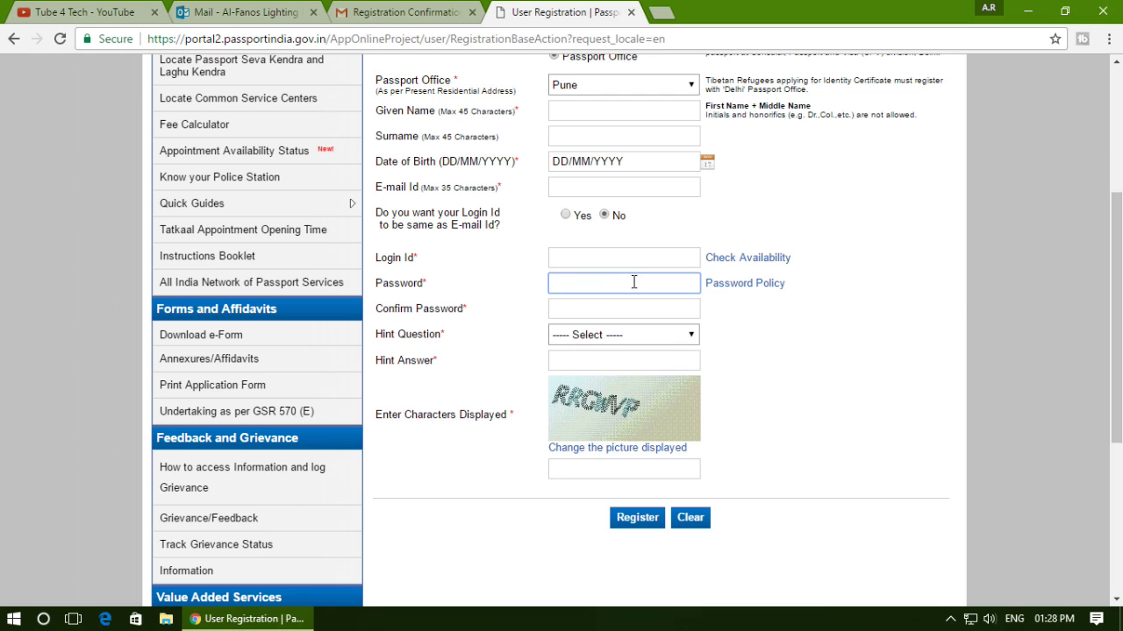
Review the password policy rules and close the popup.
{"action": "left_click", "coordinate": [730, 285]}
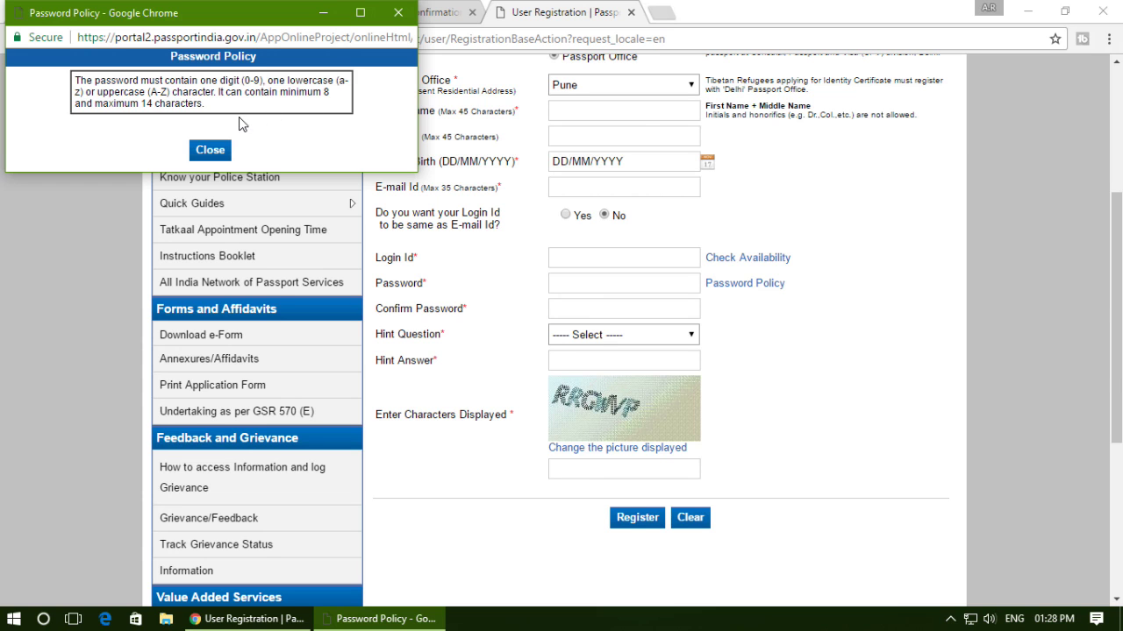
{"action": "left_click", "coordinate": [457, 272]}
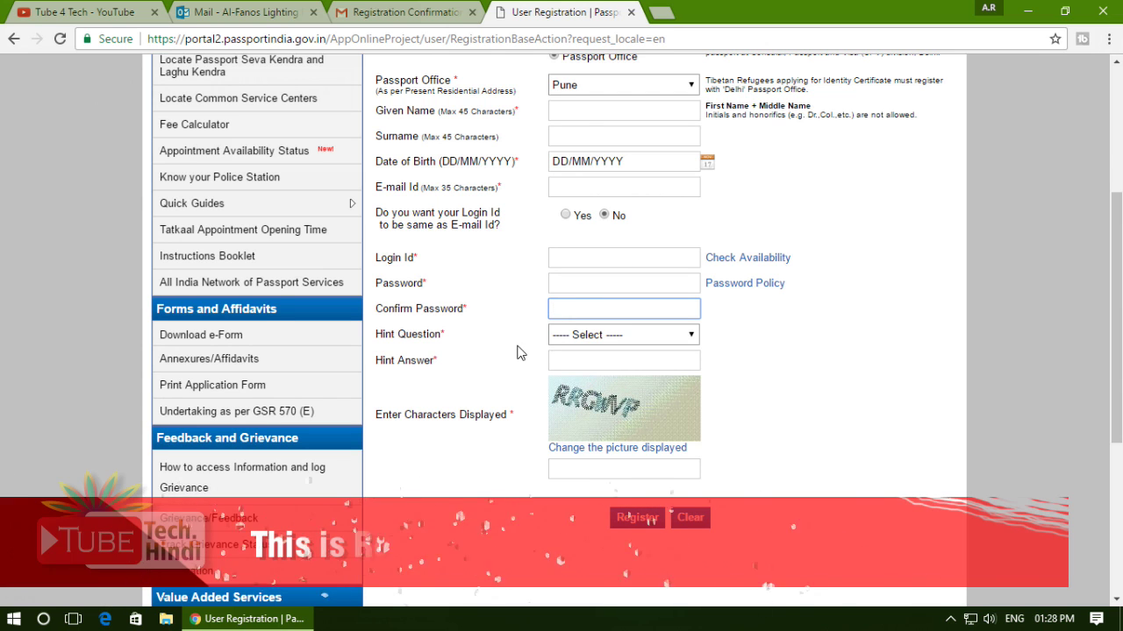
{"action": "left_click", "coordinate": [424, 346]}
Choose Birth City as the hint question and move to the captcha answer field.
{"action": "left_click", "coordinate": [554, 338]}
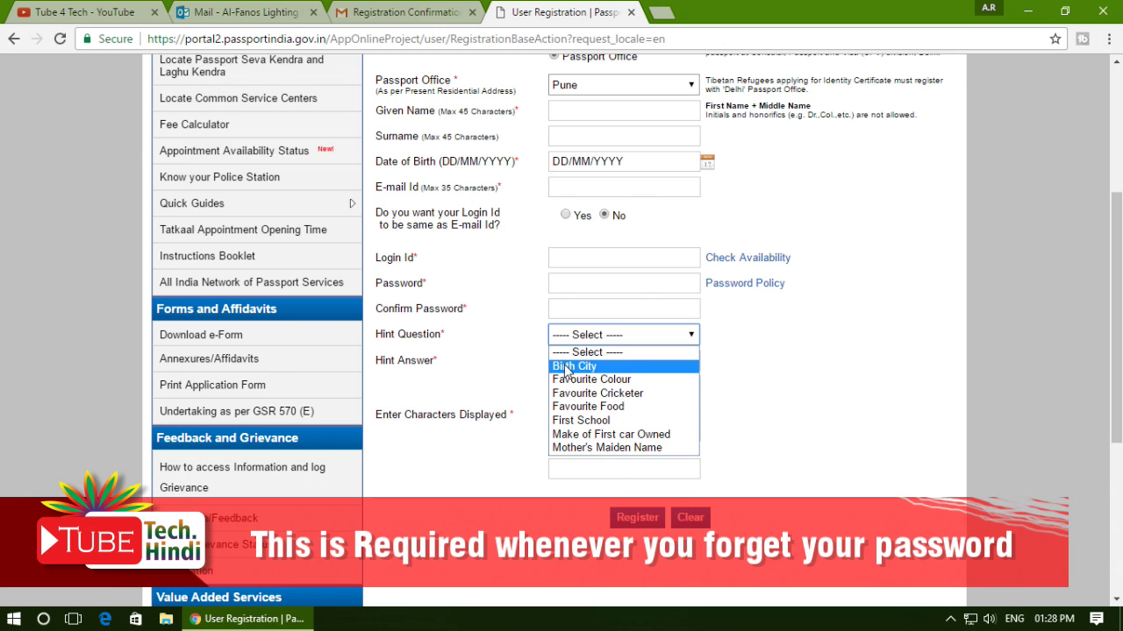
{"action": "left_click", "coordinate": [574, 363]}
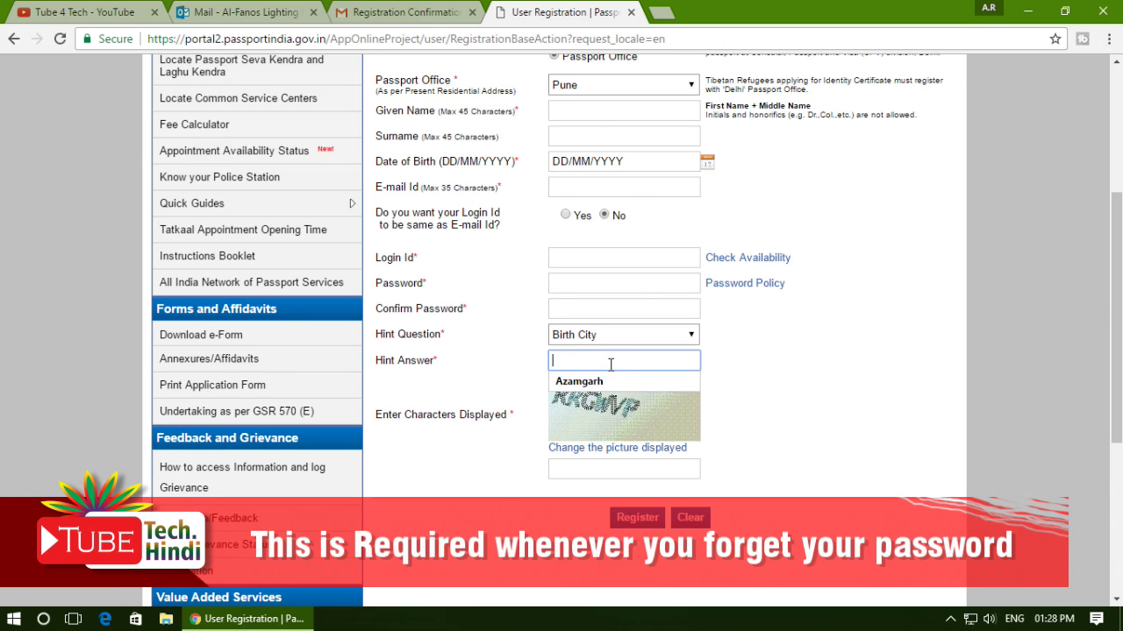
{"action": "left_click", "coordinate": [747, 379]}
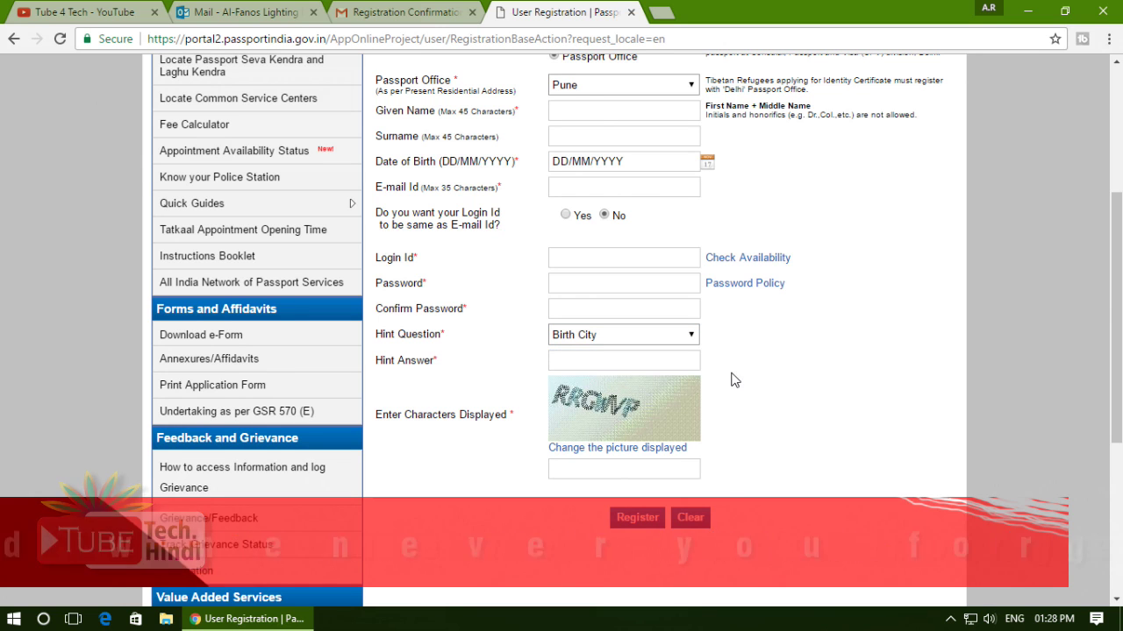
{"action": "scroll", "coordinate": [734, 380], "scroll_direction": "down", "scroll_amount": 2}
{"action": "left_click", "coordinate": [575, 335]}
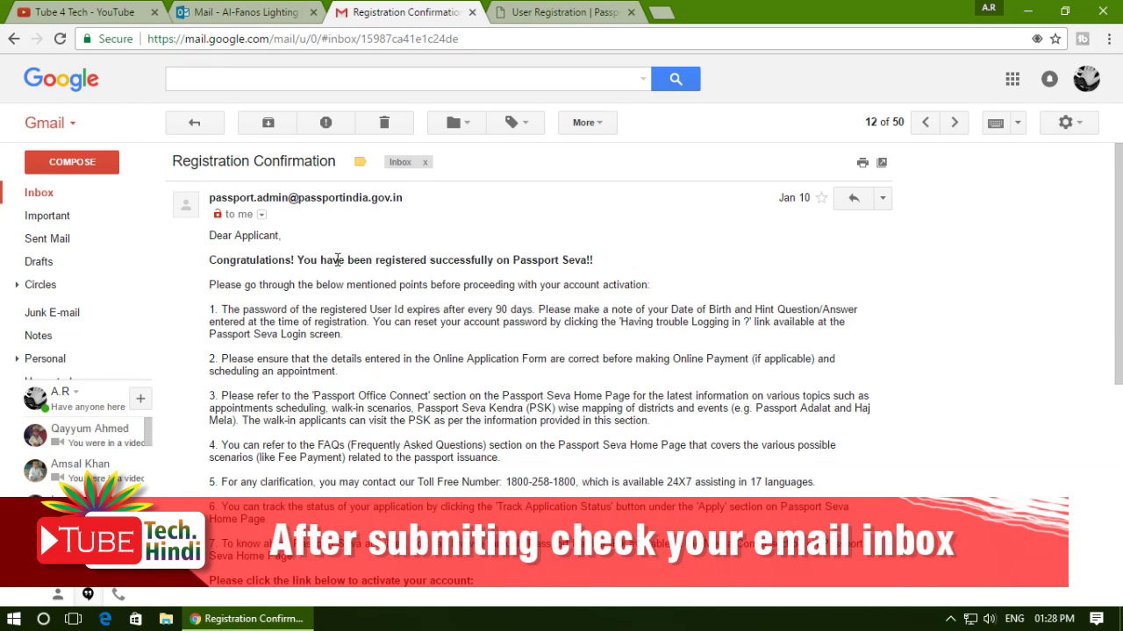
Scroll through the Registration Confirmation email and open its account activation link.
{"action": "scroll", "coordinate": [337, 259], "scroll_direction": "down", "scroll_amount": 2}
{"action": "scroll", "coordinate": [270, 256], "scroll_direction": "up", "scroll_amount": 2}
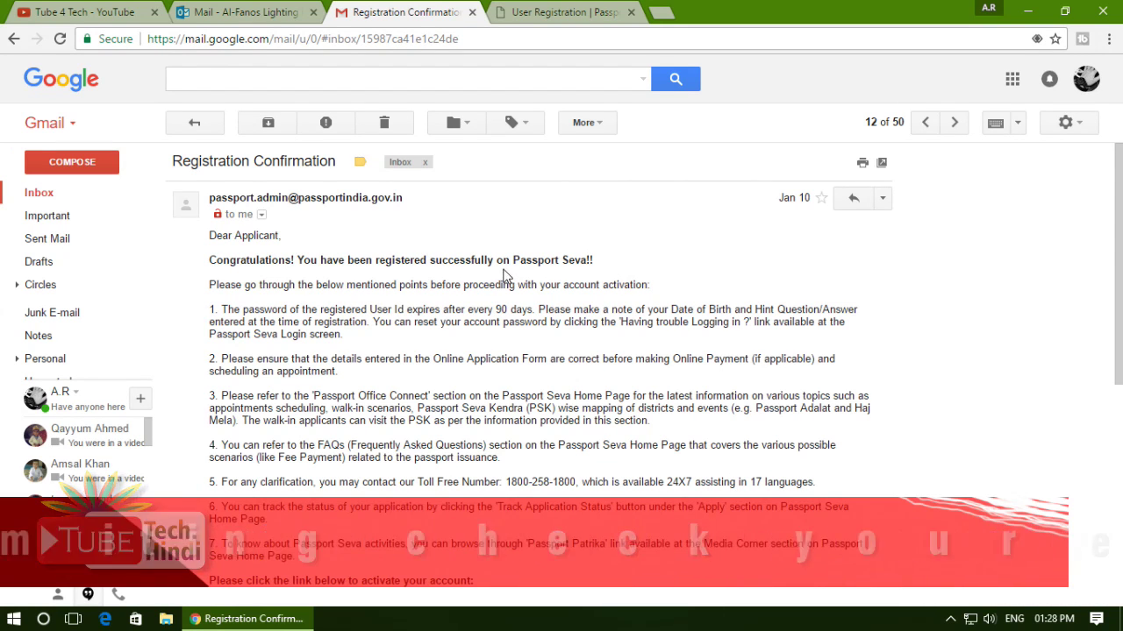
{"action": "scroll", "coordinate": [553, 269], "scroll_direction": "down", "scroll_amount": 3}
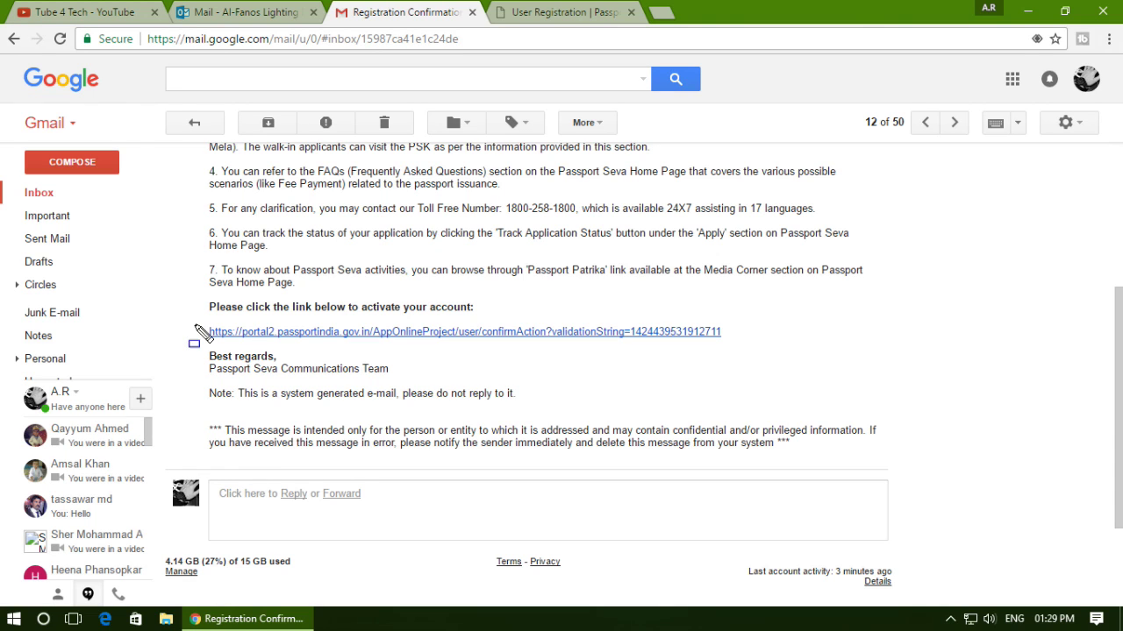
{"action": "left_click_drag", "start_coordinate": [763, 359], "coordinate": [787, 363]}
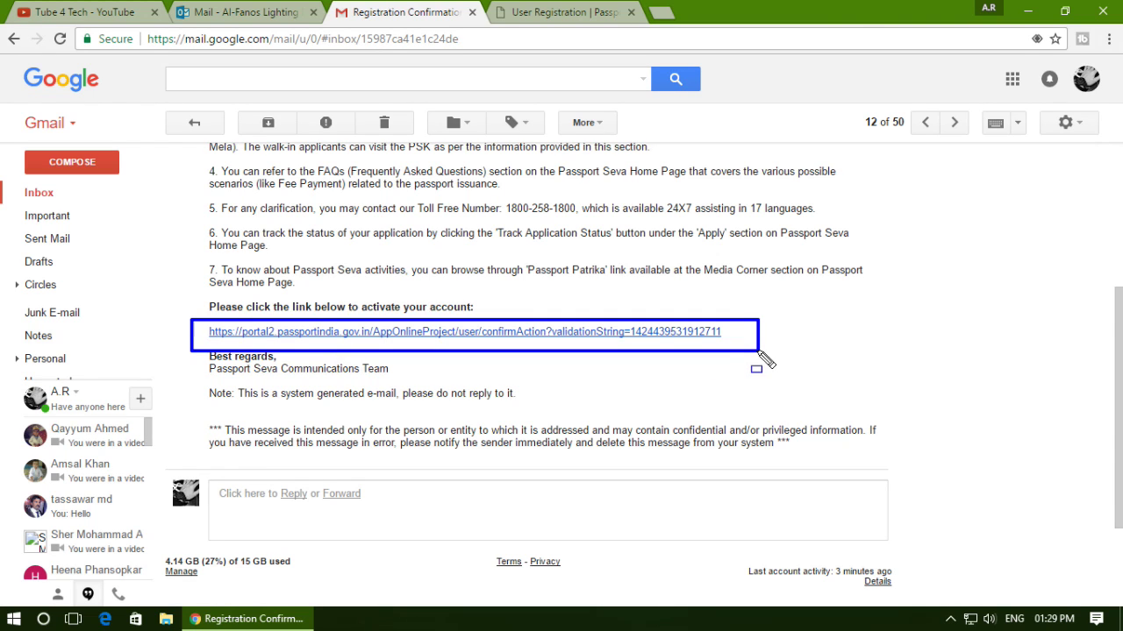
{"action": "left_click", "coordinate": [584, 338]}
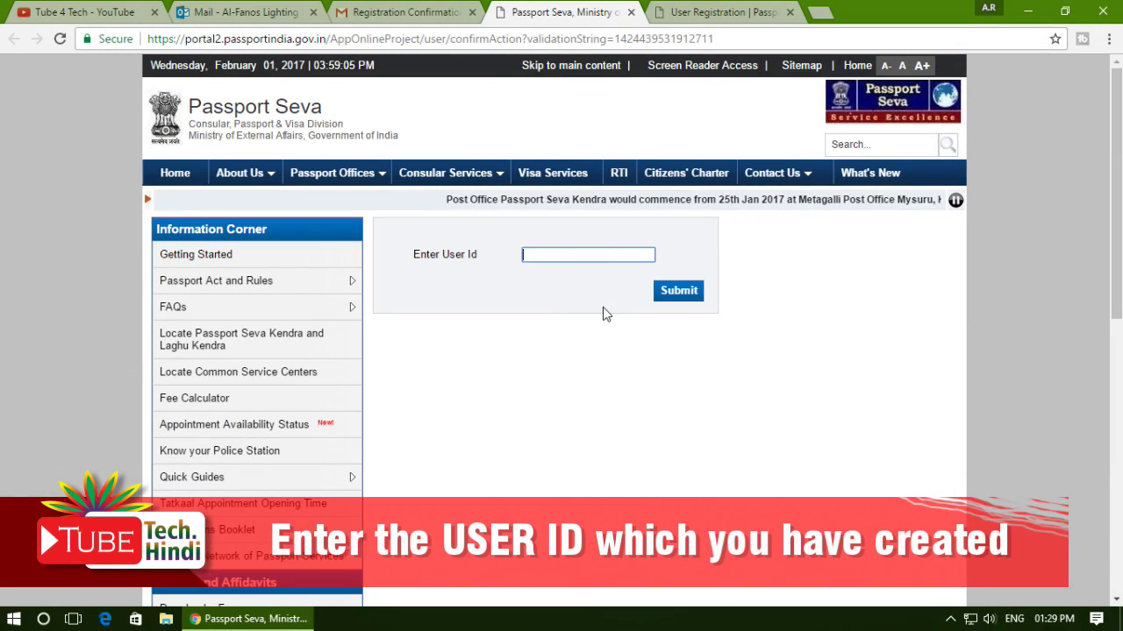
Close the activation tab and return to the Passport Seva home page.
{"action": "left_click", "coordinate": [630, 12]}
{"action": "left_click", "coordinate": [535, 10]}
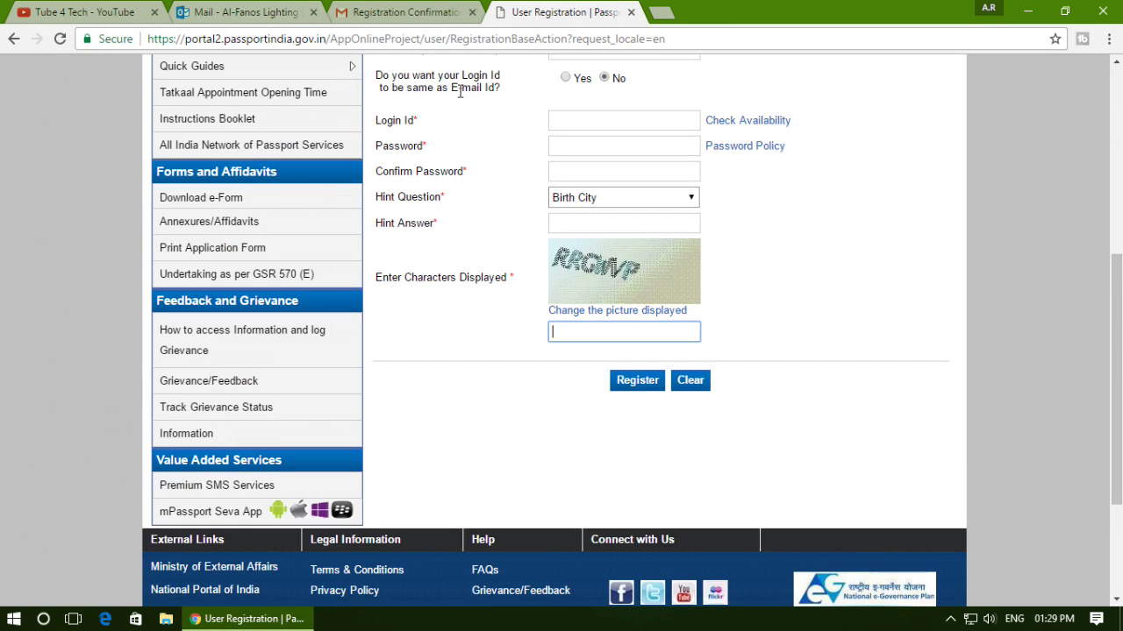
{"action": "scroll", "coordinate": [103, 89], "scroll_direction": "up", "scroll_amount": 3}
{"action": "scroll", "coordinate": [102, 88], "scroll_direction": "up", "scroll_amount": 2}
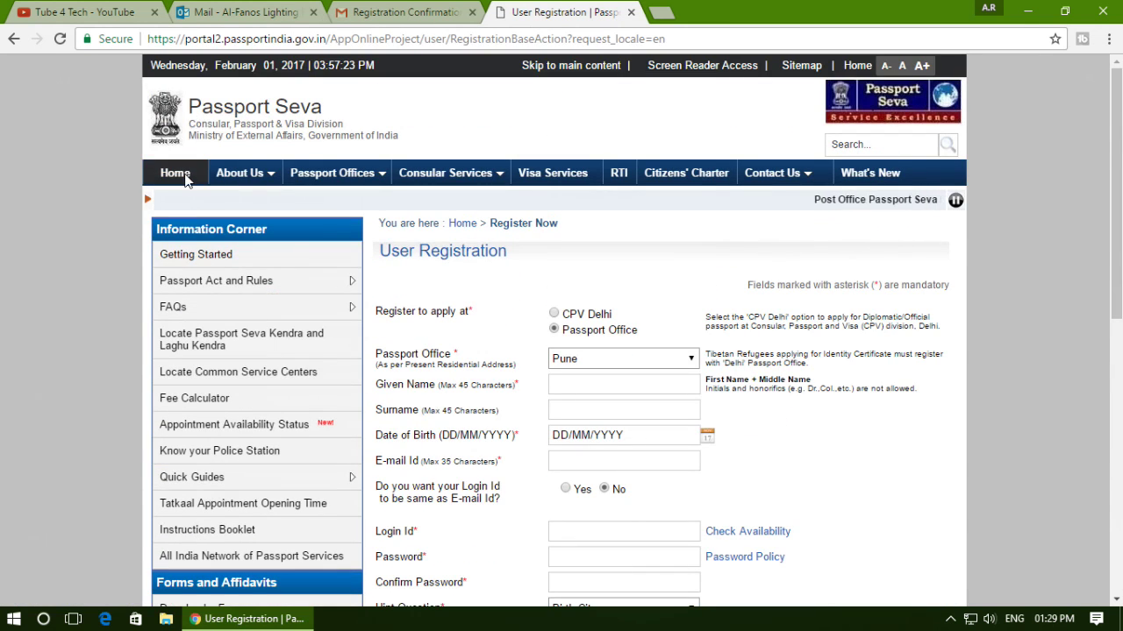
{"action": "left_click", "coordinate": [193, 179]}
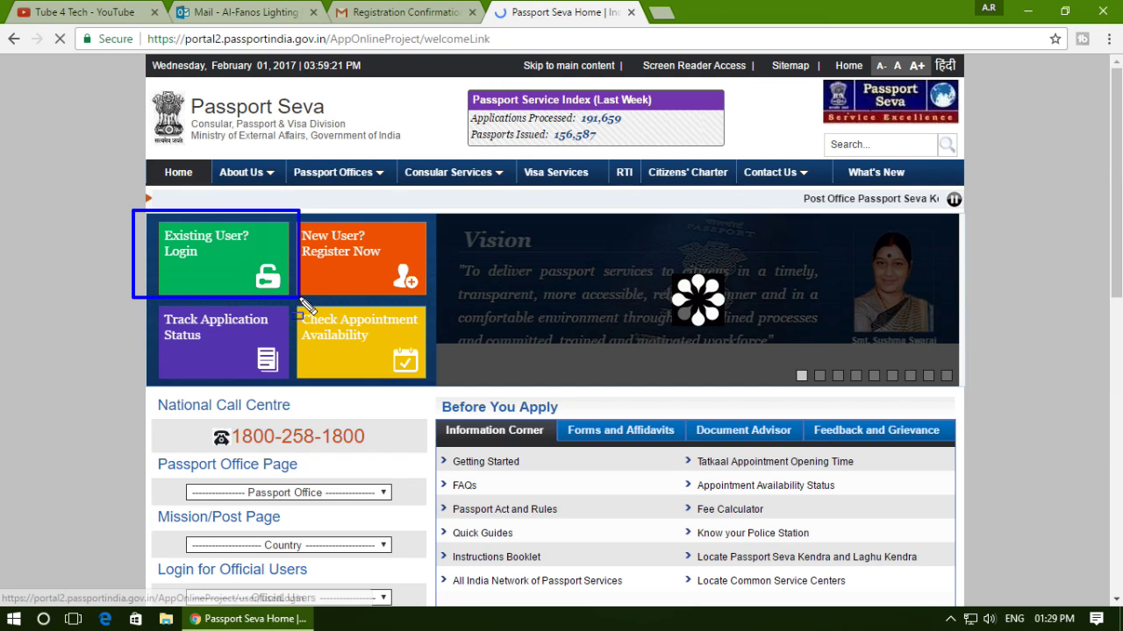
Log in as an existing user with the saved login id, the password and the captcha.
{"action": "left_click", "coordinate": [235, 246]}
{"action": "left_click", "coordinate": [512, 314]}
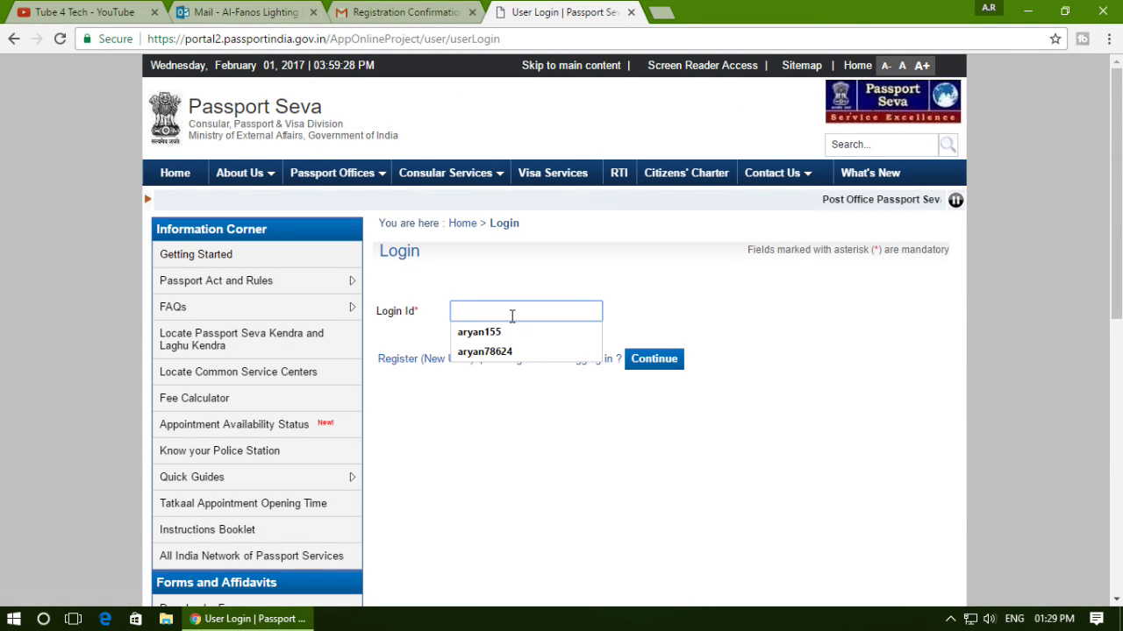
{"action": "left_click", "coordinate": [512, 332]}
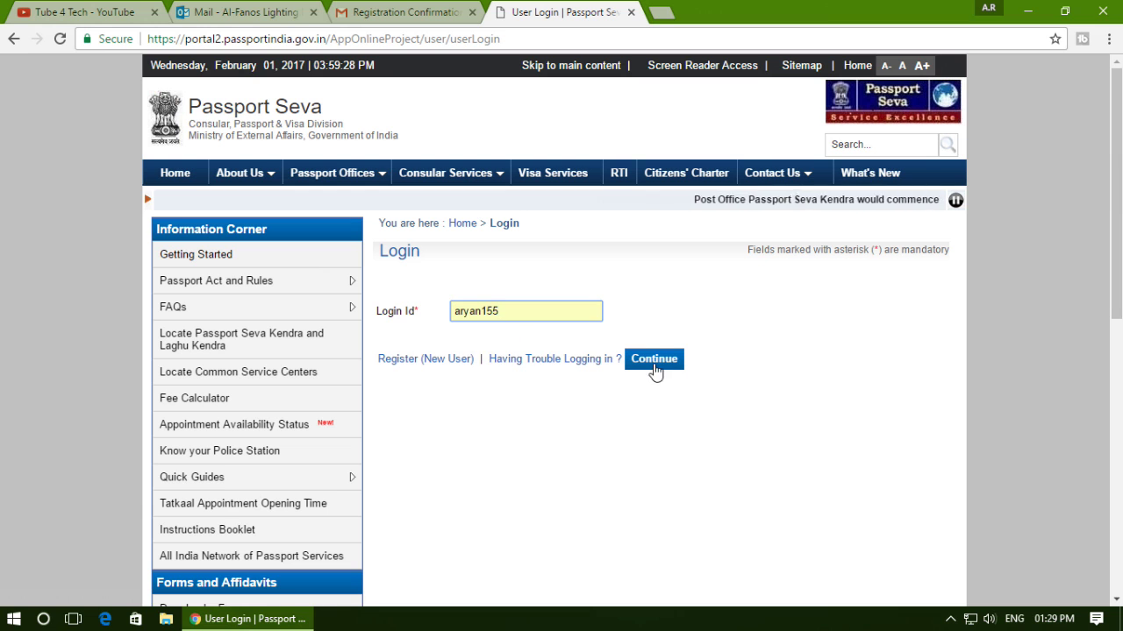
{"action": "left_click", "coordinate": [660, 368]}
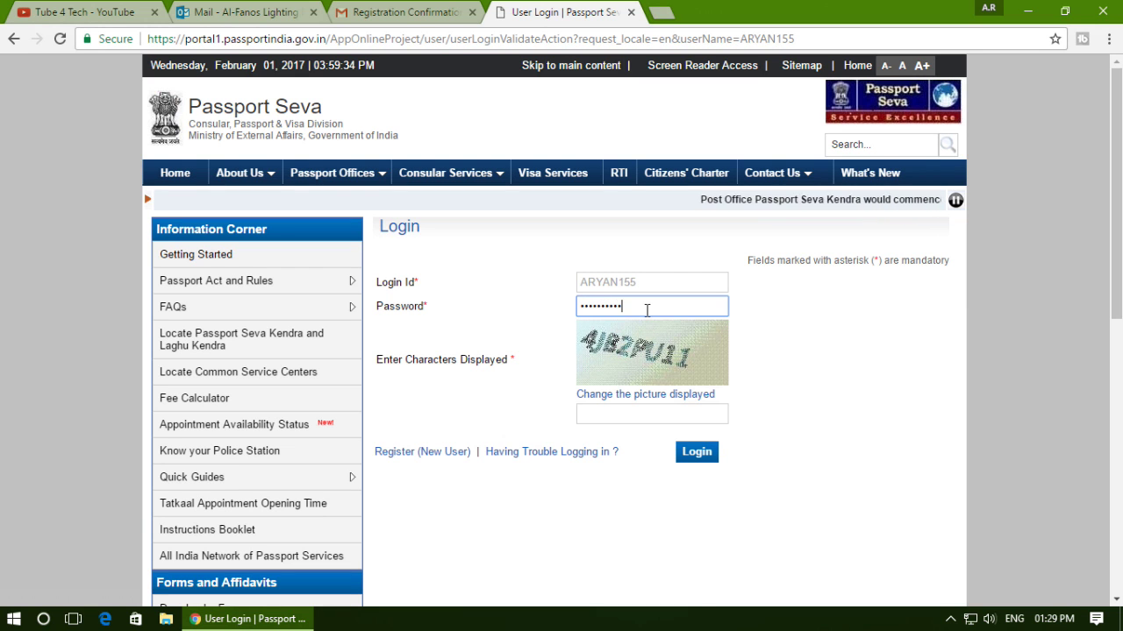
{"action": "type", "text": "4JB"}
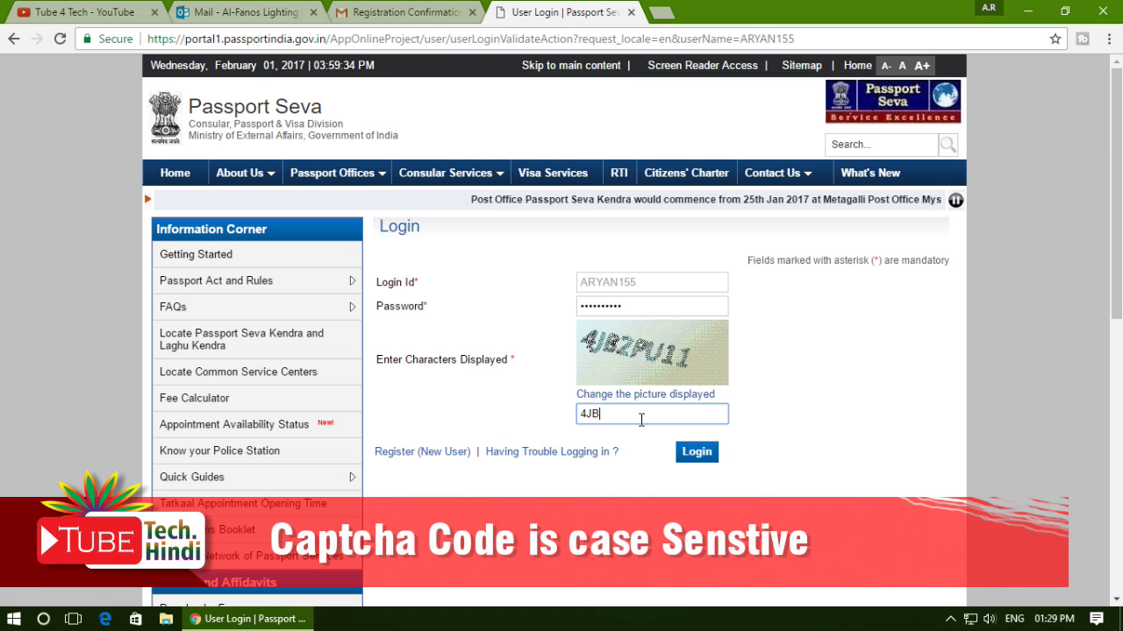
{"action": "type", "text": "2PU11"}
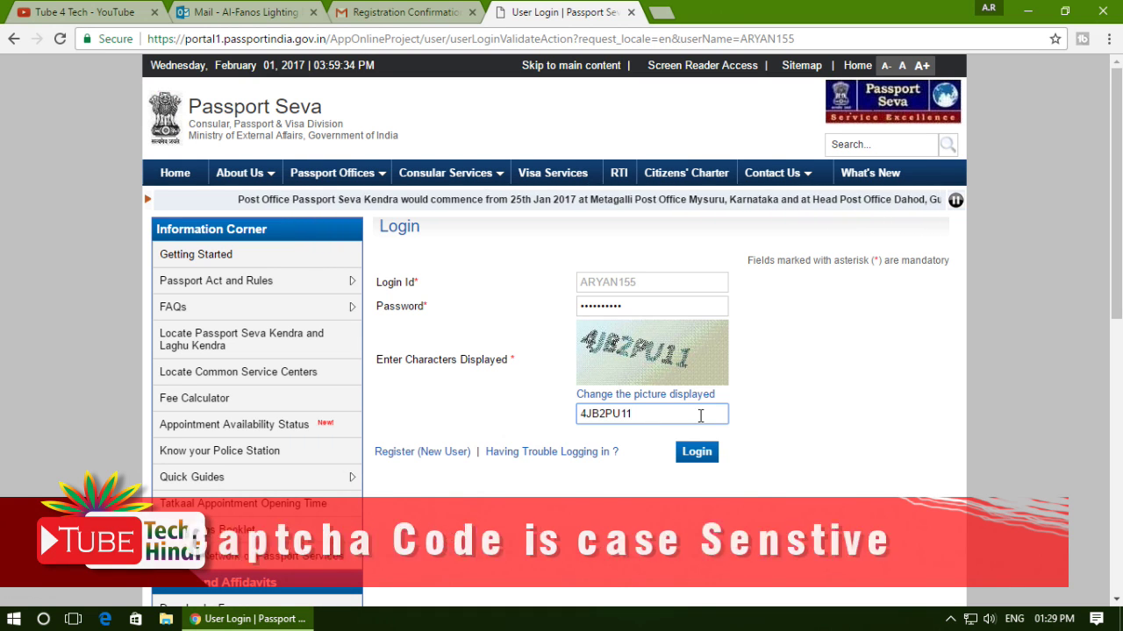
{"action": "left_click", "coordinate": [705, 459]}
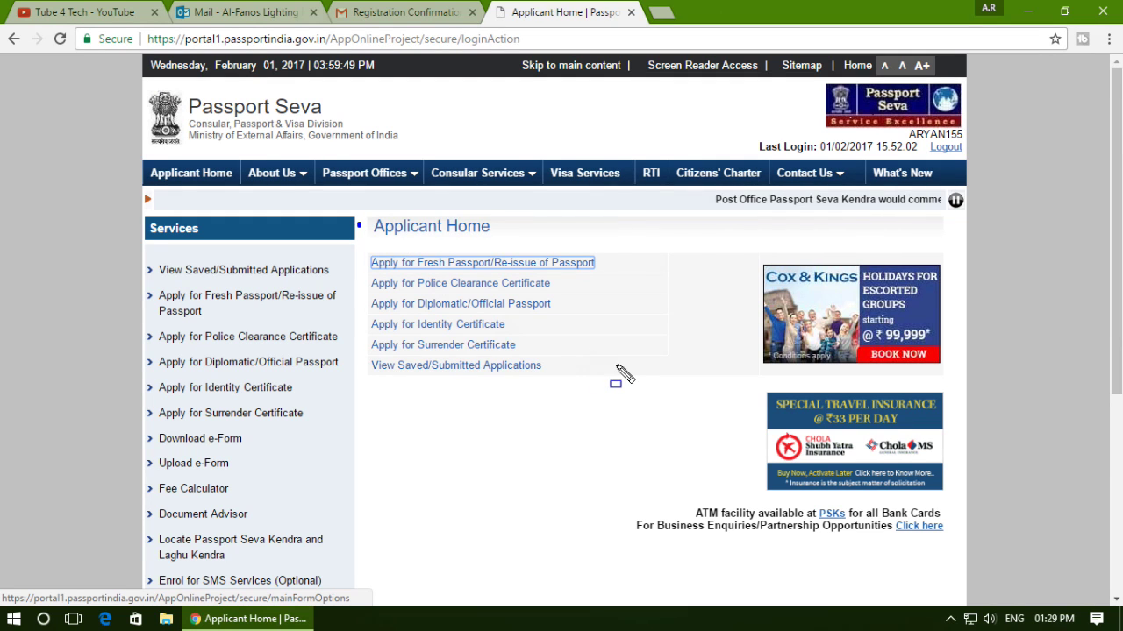
Open the Apply for Fresh Passport/Re-issue options.
{"action": "left_click_drag", "start_coordinate": [358, 223], "coordinate": [618, 368]}
{"action": "key", "text": "Escape"}
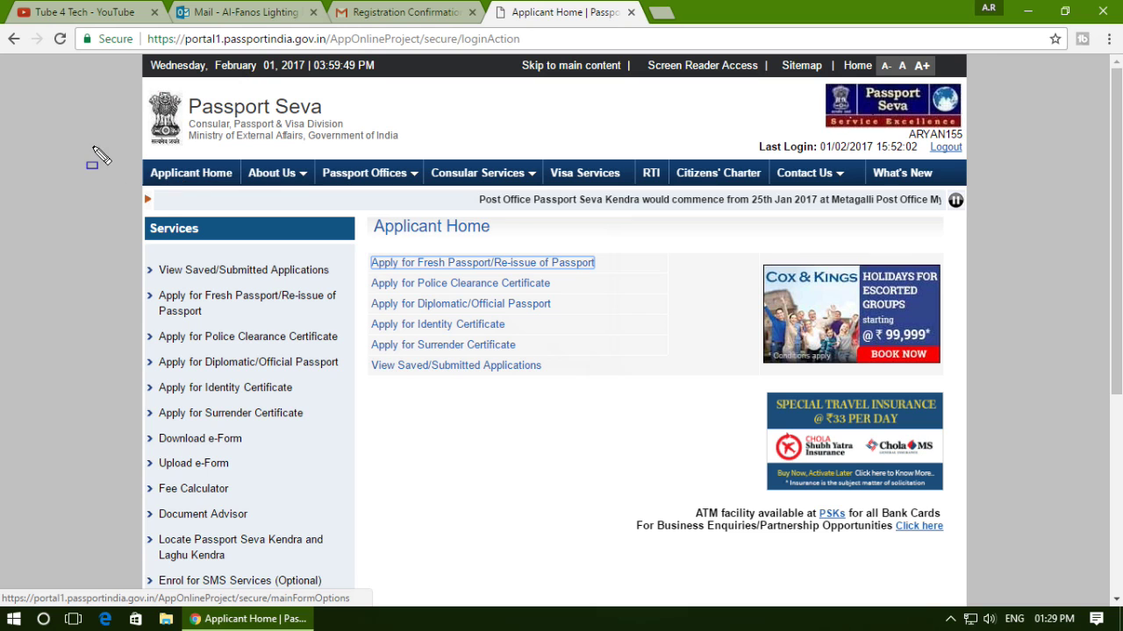
{"action": "key", "text": "Escape"}
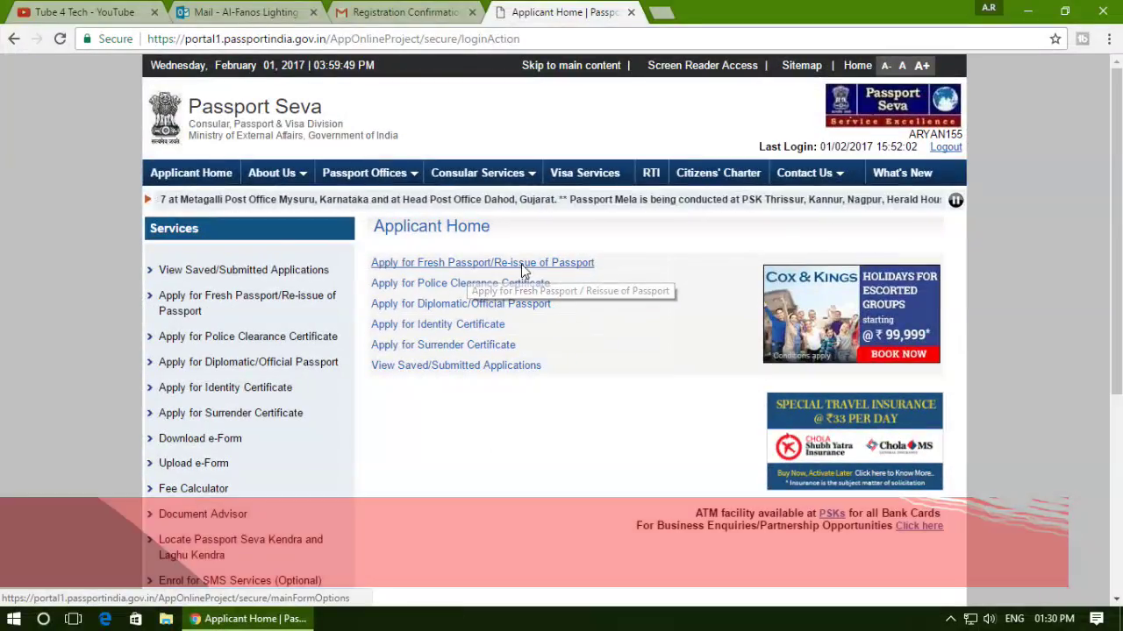
{"action": "left_click", "coordinate": [542, 258]}
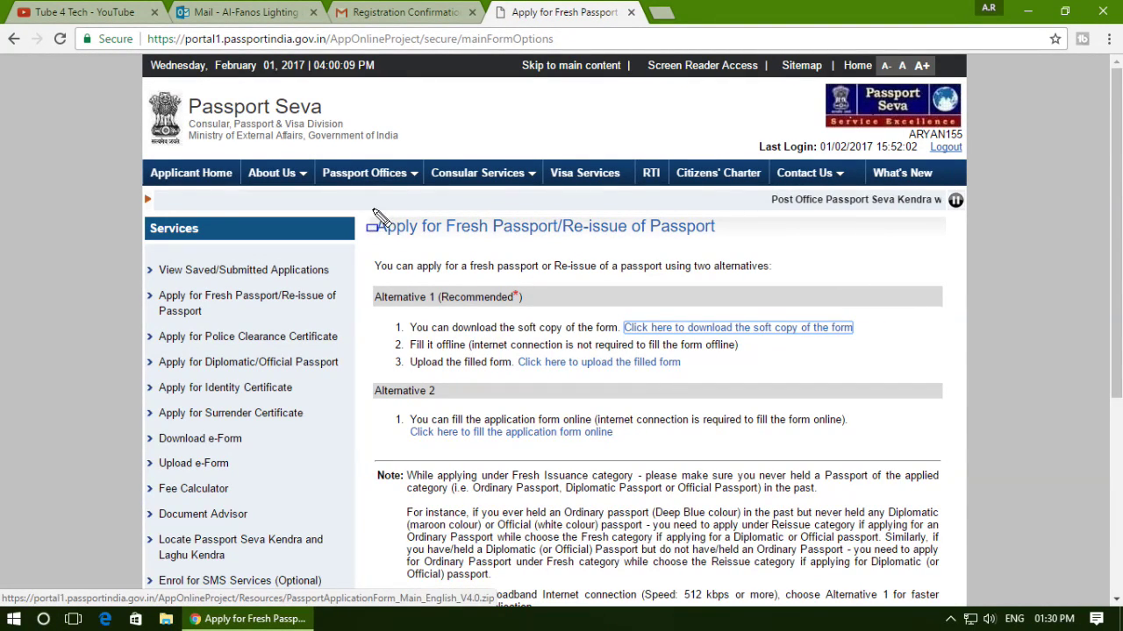
{"action": "mouse_move", "coordinate": [373, 208]}
{"action": "left_mouse_down"}
{"action": "mouse_move", "coordinate": [741, 474]}
{"action": "mouse_move", "coordinate": [882, 516]}
{"action": "mouse_move", "coordinate": [910, 502]}
{"action": "left_mouse_up"}
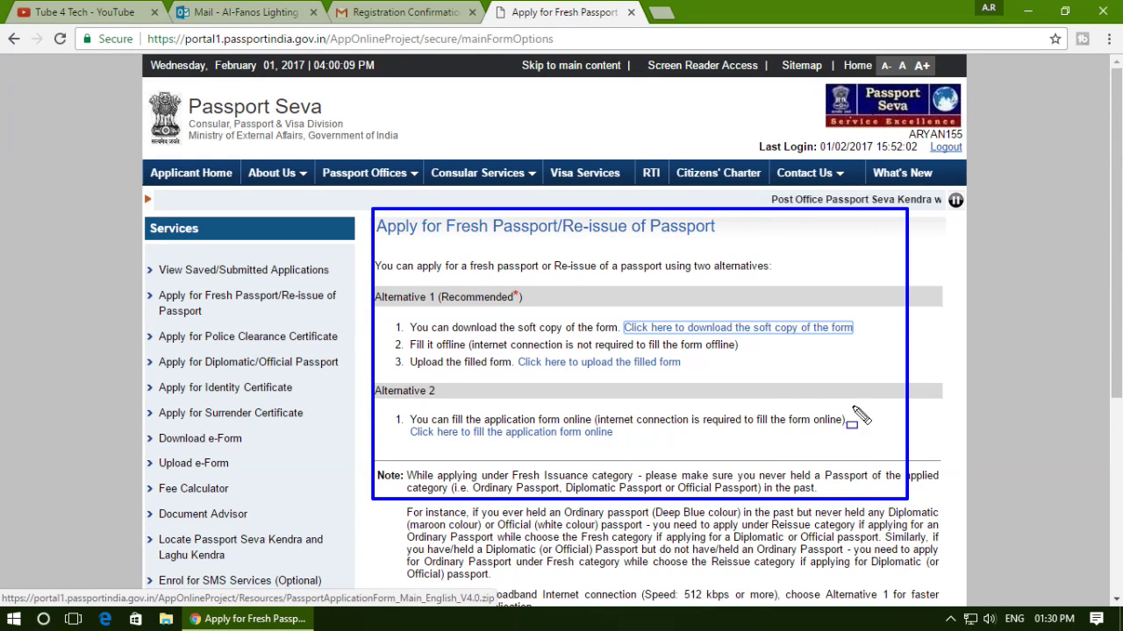
{"action": "key", "text": "Escape"}
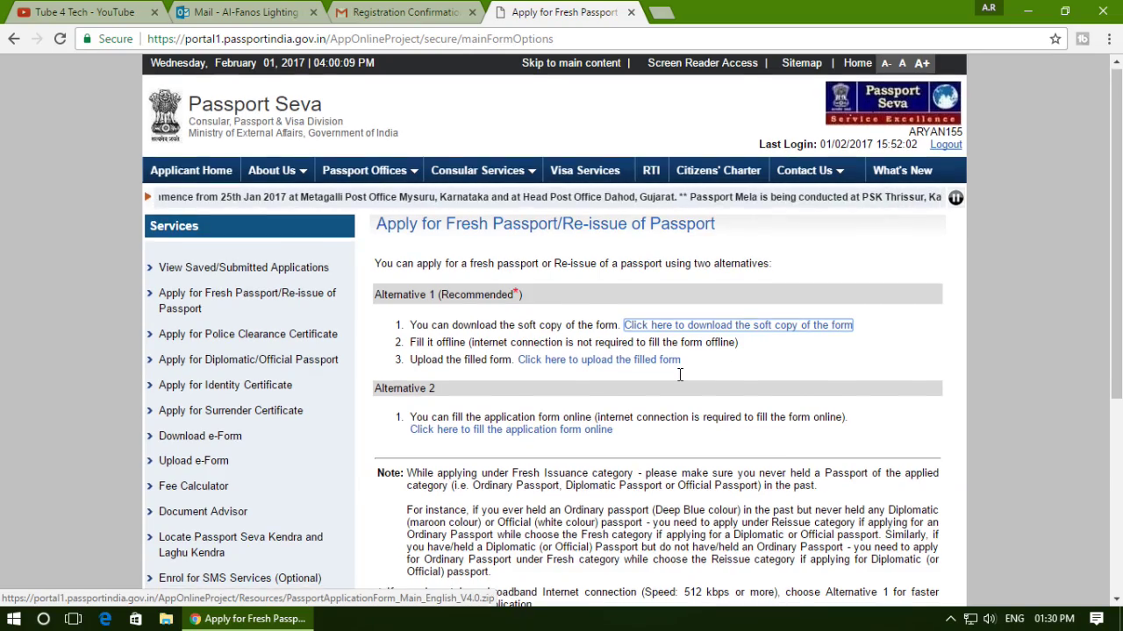
{"action": "scroll", "coordinate": [702, 380], "scroll_direction": "down", "scroll_amount": 3}
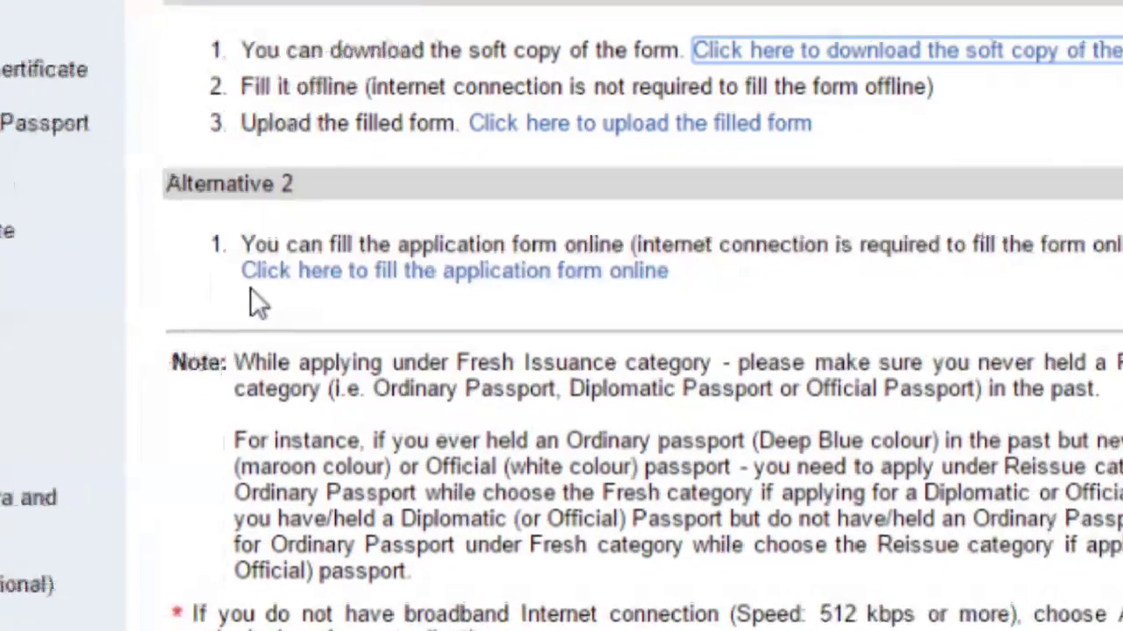
{"action": "key", "text": "ctrl+shift+d"}
{"action": "left_click_drag", "start_coordinate": [395, 283], "coordinate": [541, 306]}
{"action": "left_click_drag", "start_coordinate": [198, 248], "coordinate": [762, 310]}
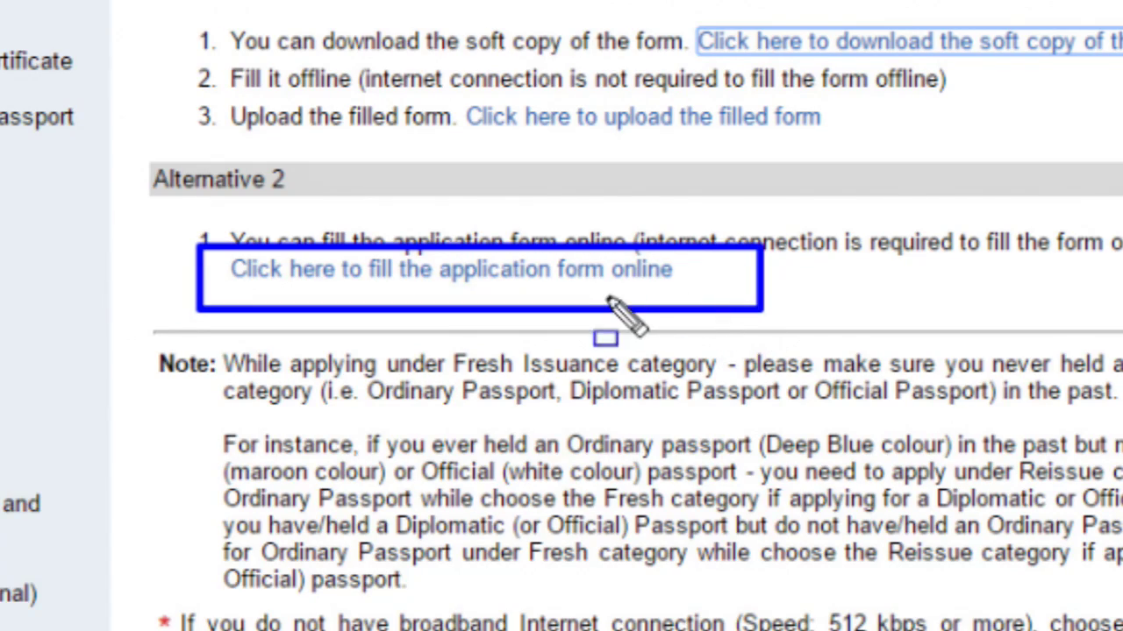
{"action": "key", "text": "Escape"}
Open the online application form and continue with Fresh Passport, Normal, 36 Pages.
{"action": "left_click", "coordinate": [579, 294]}
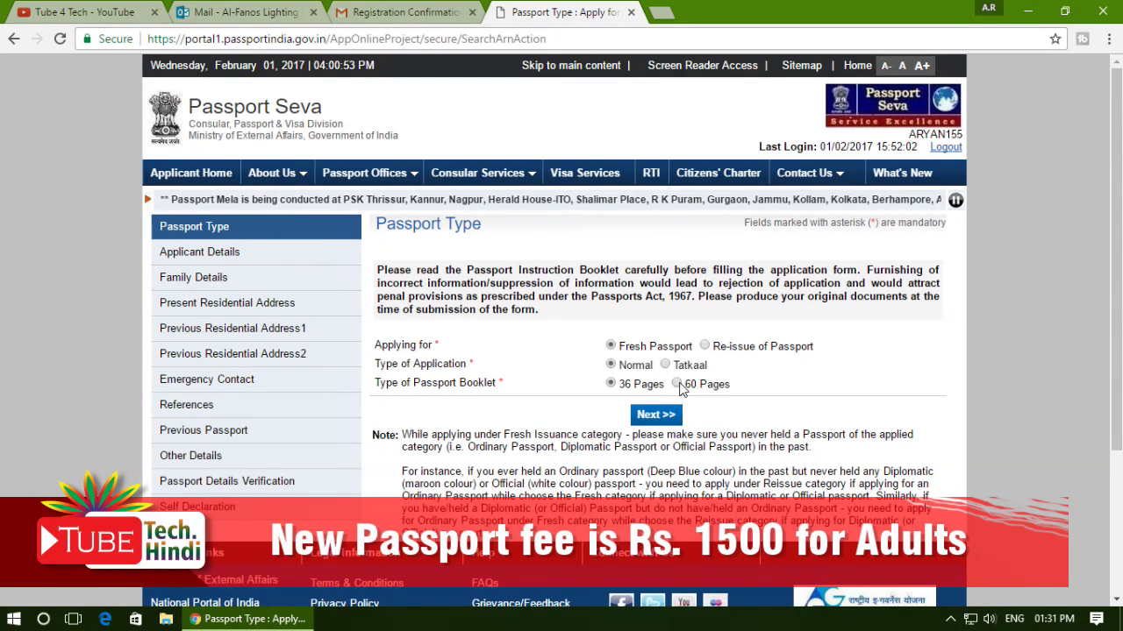
{"action": "scroll", "coordinate": [589, 399], "scroll_direction": "down", "scroll_amount": 2}
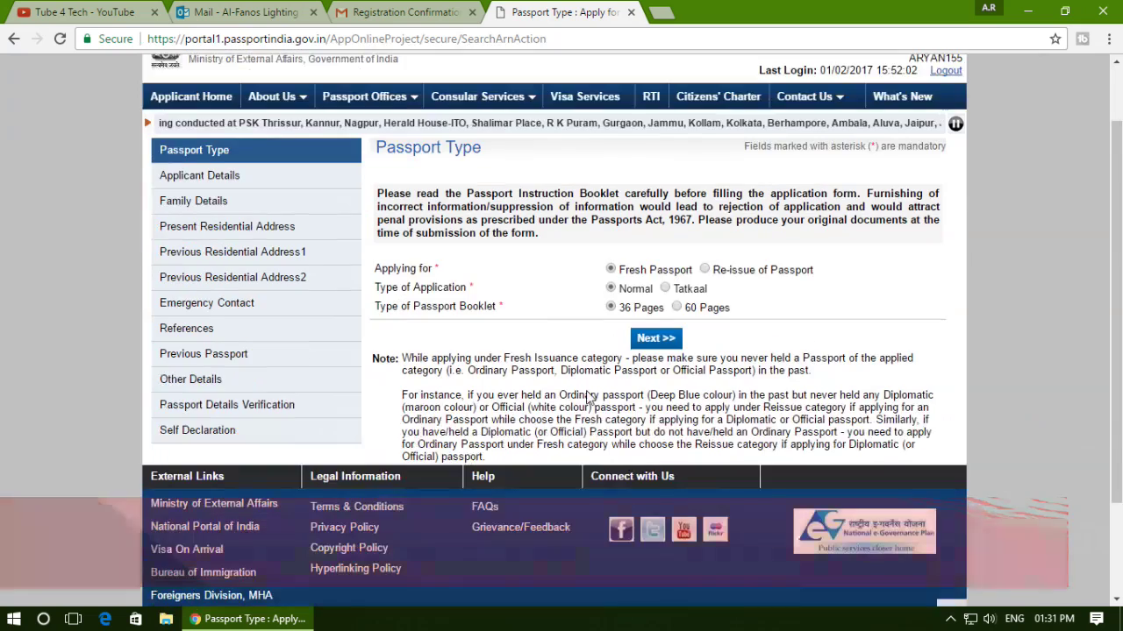
{"action": "scroll", "coordinate": [589, 399], "scroll_direction": "up", "scroll_amount": 2}
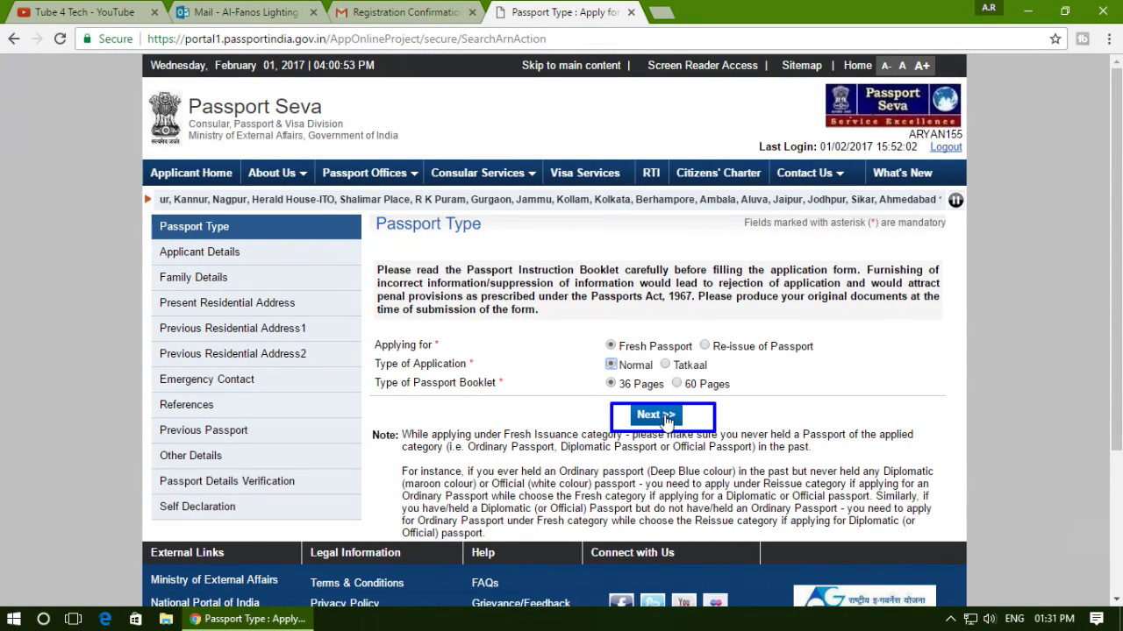
{"action": "left_click", "coordinate": [666, 419]}
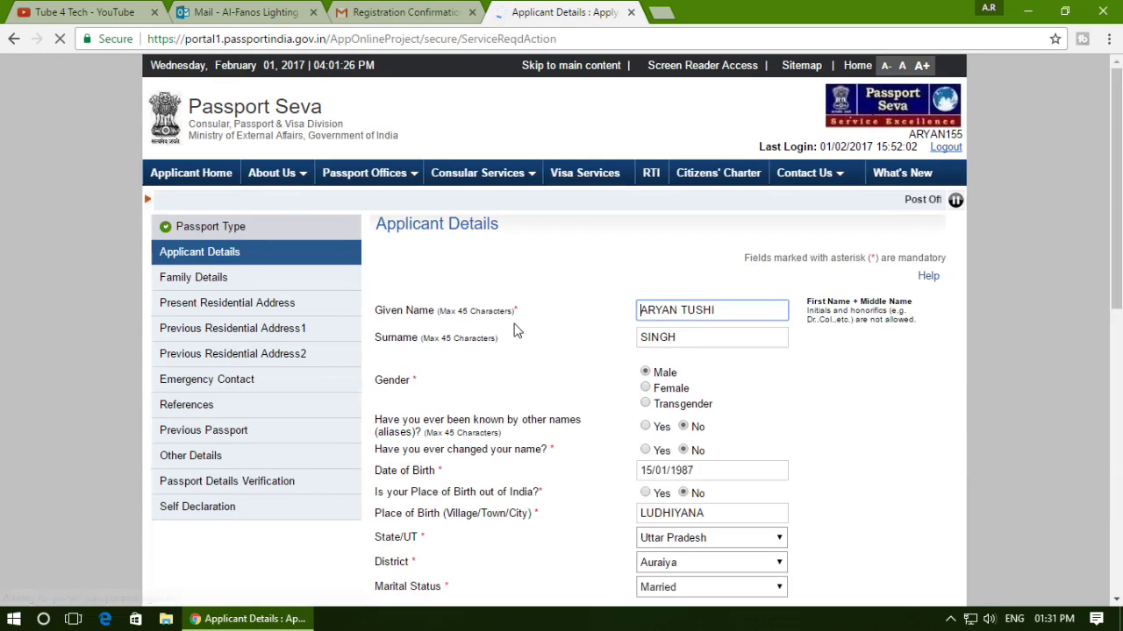
Switch 'Place of Birth out of India' to Yes, then back to No, restoring State/UT and District.
{"action": "left_click_drag", "start_coordinate": [370, 293], "coordinate": [501, 323]}
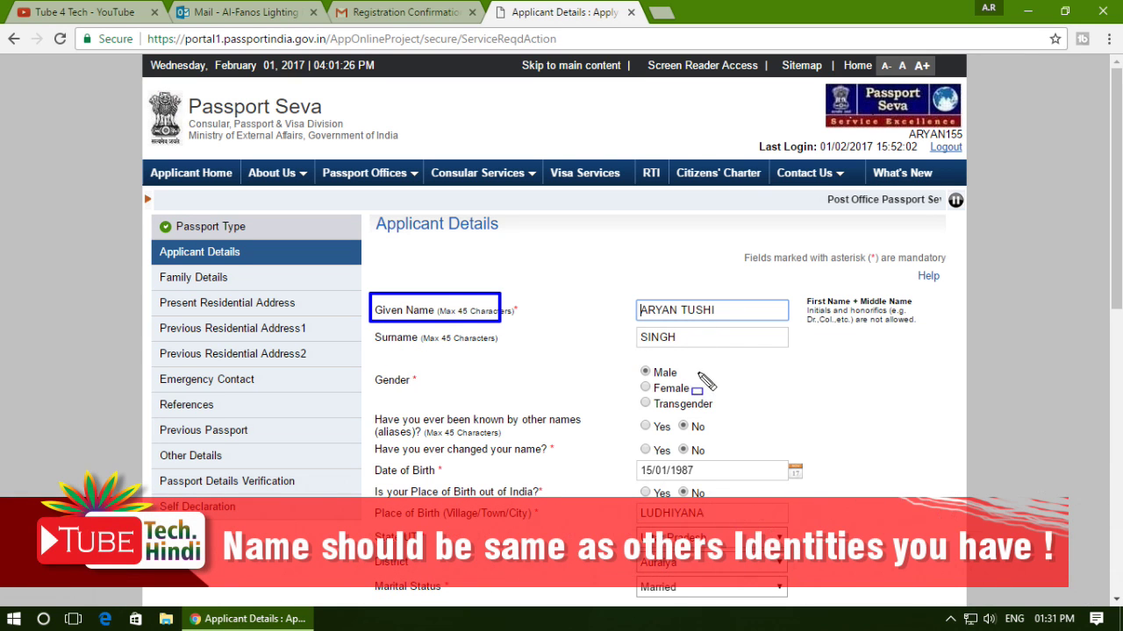
{"action": "key", "text": "Escape"}
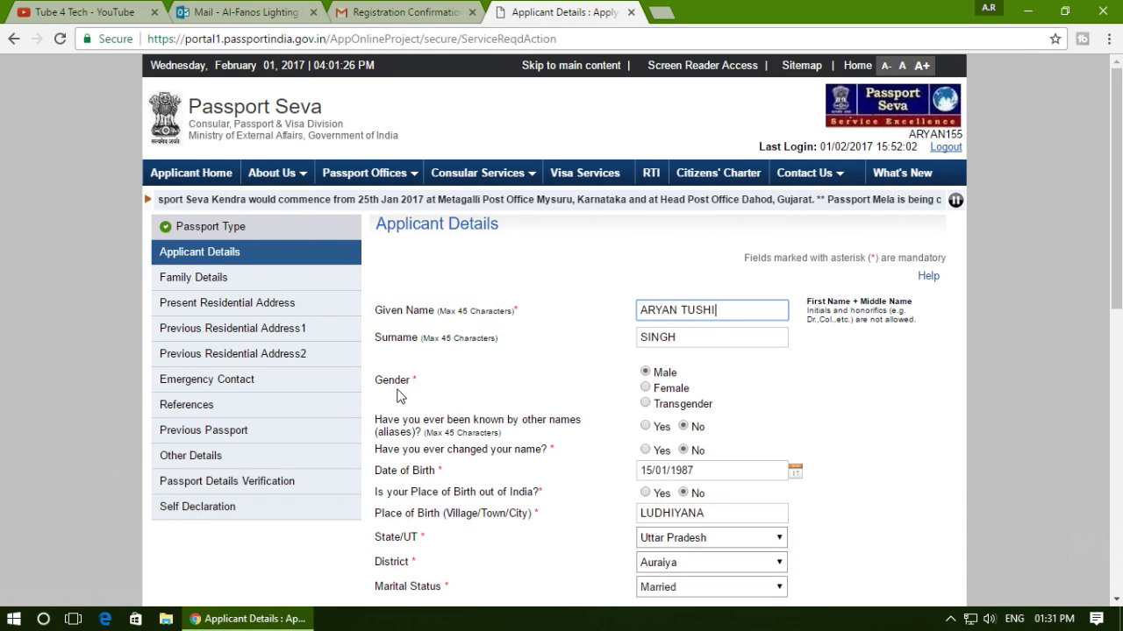
{"action": "scroll", "coordinate": [556, 345], "scroll_direction": "down", "scroll_amount": 2}
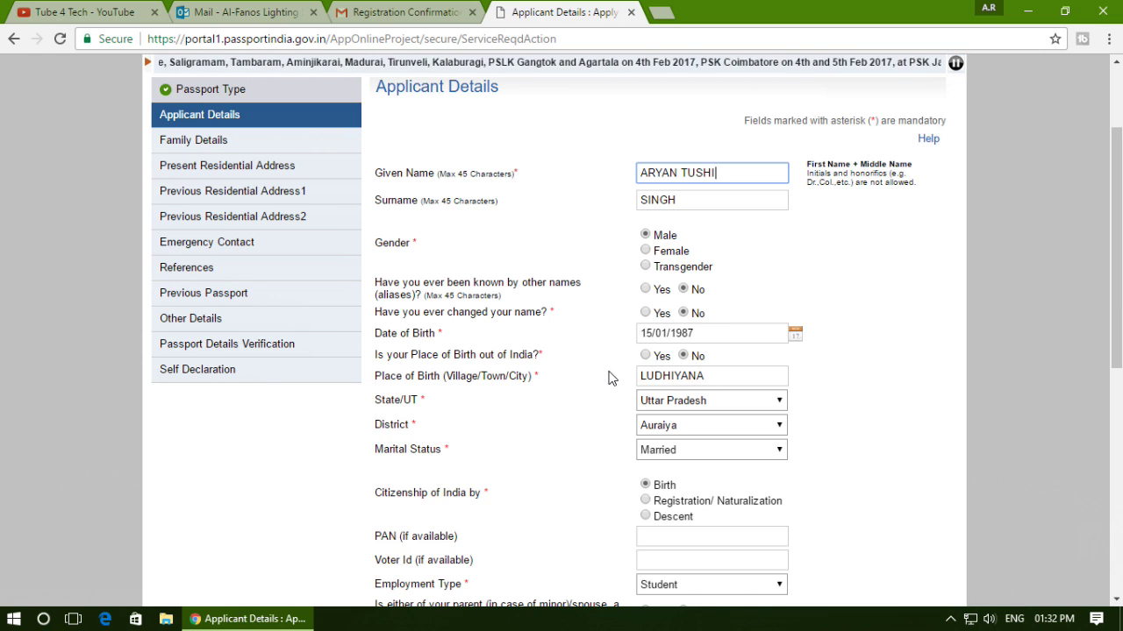
{"action": "left_click", "coordinate": [647, 356]}
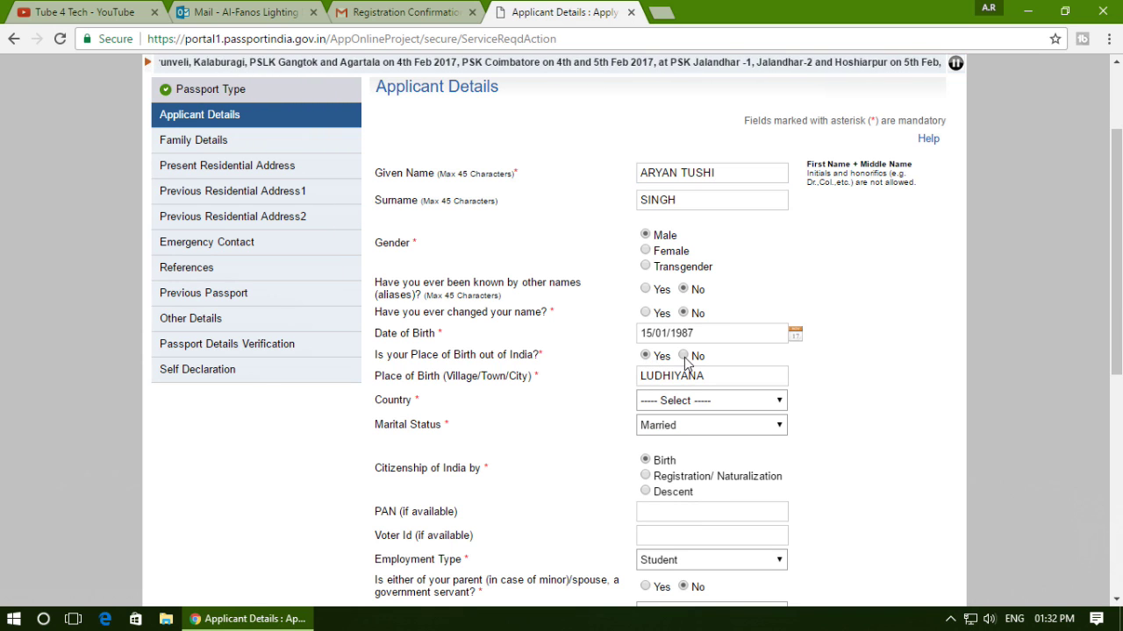
{"action": "left_click", "coordinate": [683, 357]}
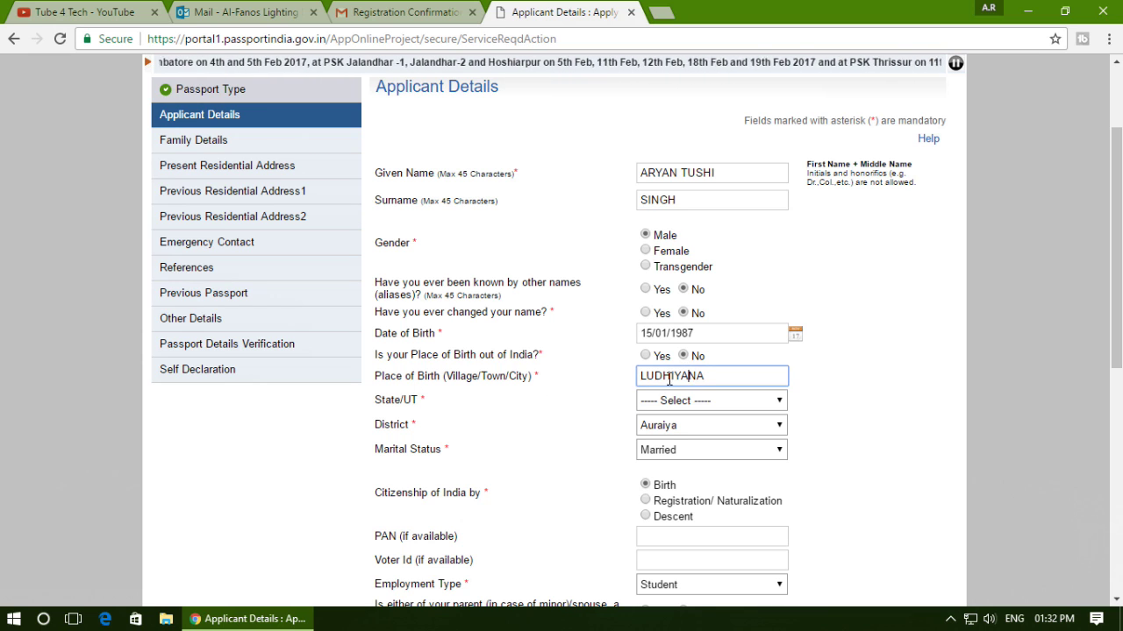
Set the birth State/UT to Bihar and the District to Arwal.
{"action": "left_click", "coordinate": [672, 403]}
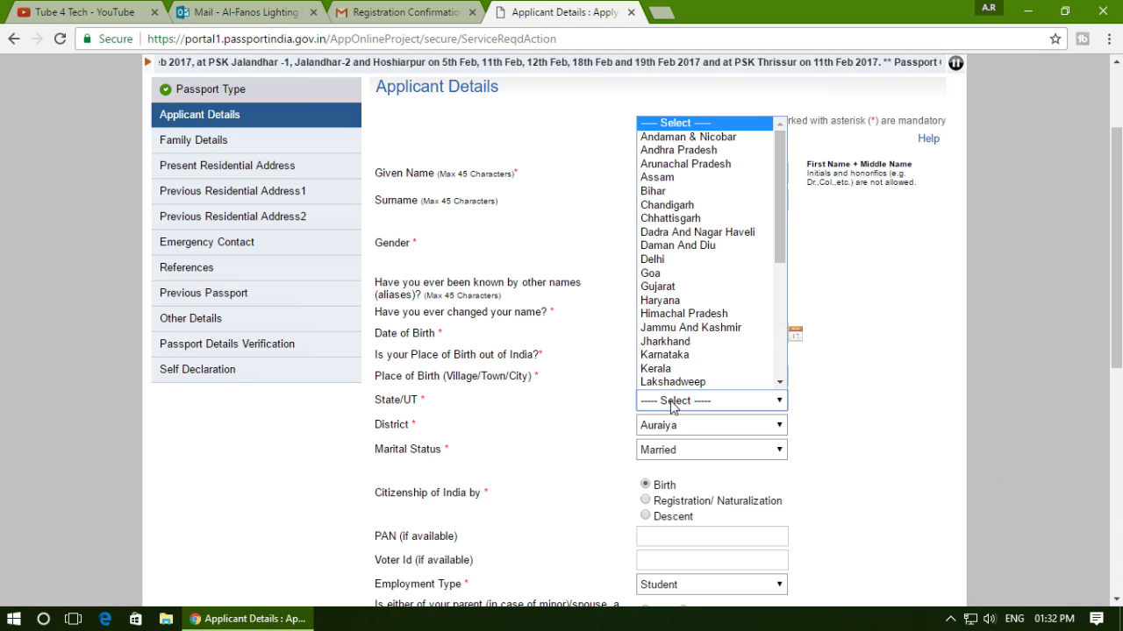
{"action": "left_click", "coordinate": [704, 192]}
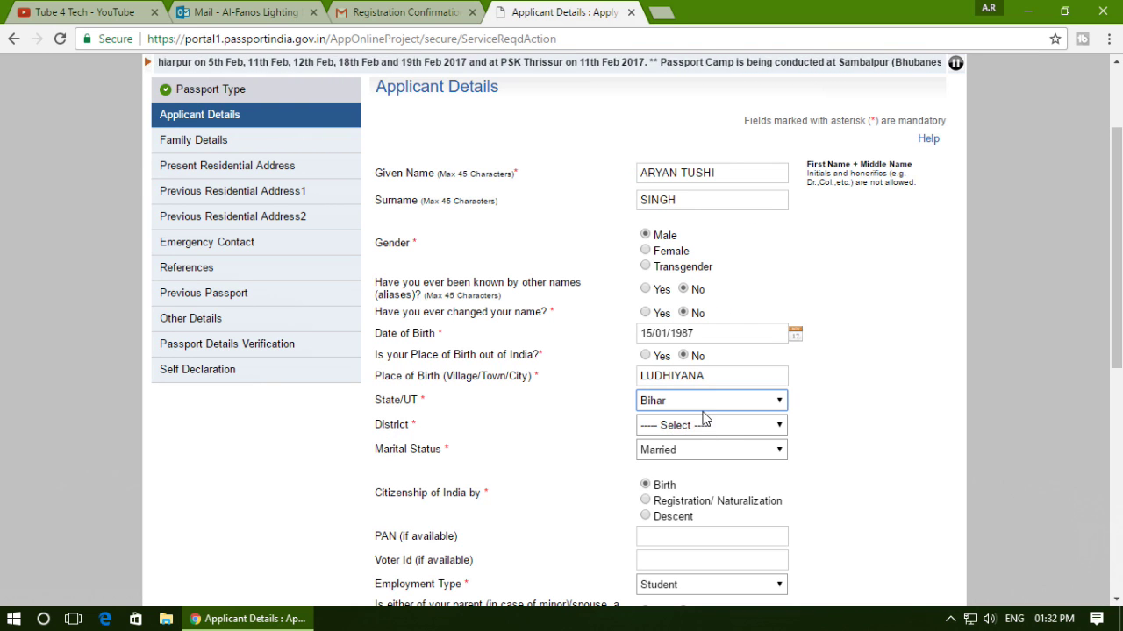
{"action": "scroll", "coordinate": [687, 334], "scroll_direction": "down", "scroll_amount": 2}
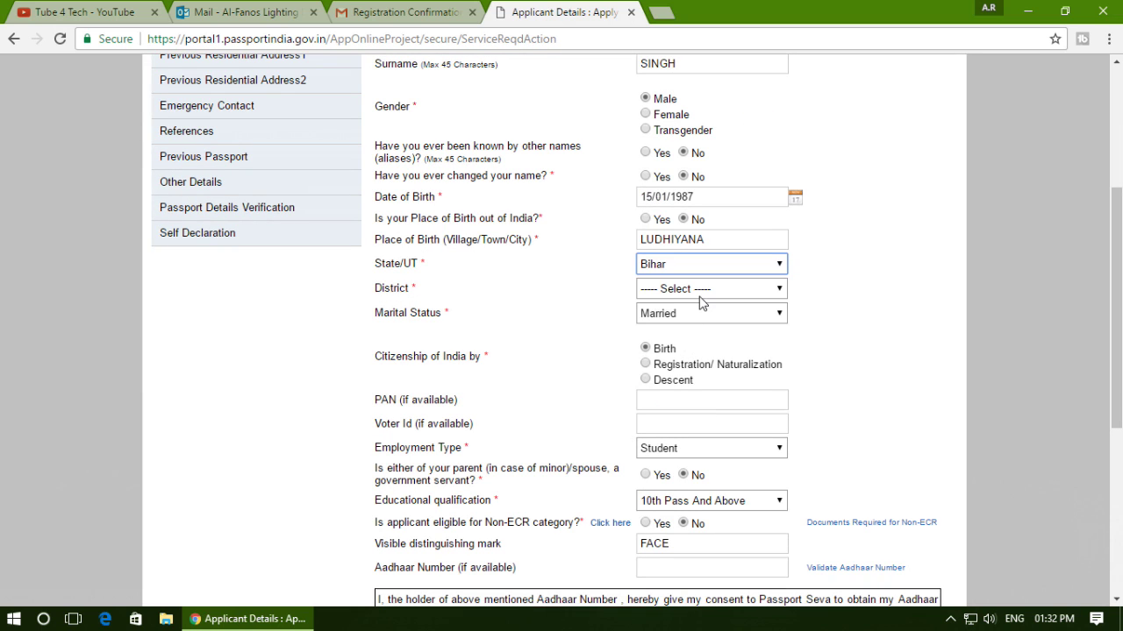
{"action": "left_click", "coordinate": [702, 289]}
{"action": "left_click", "coordinate": [693, 336]}
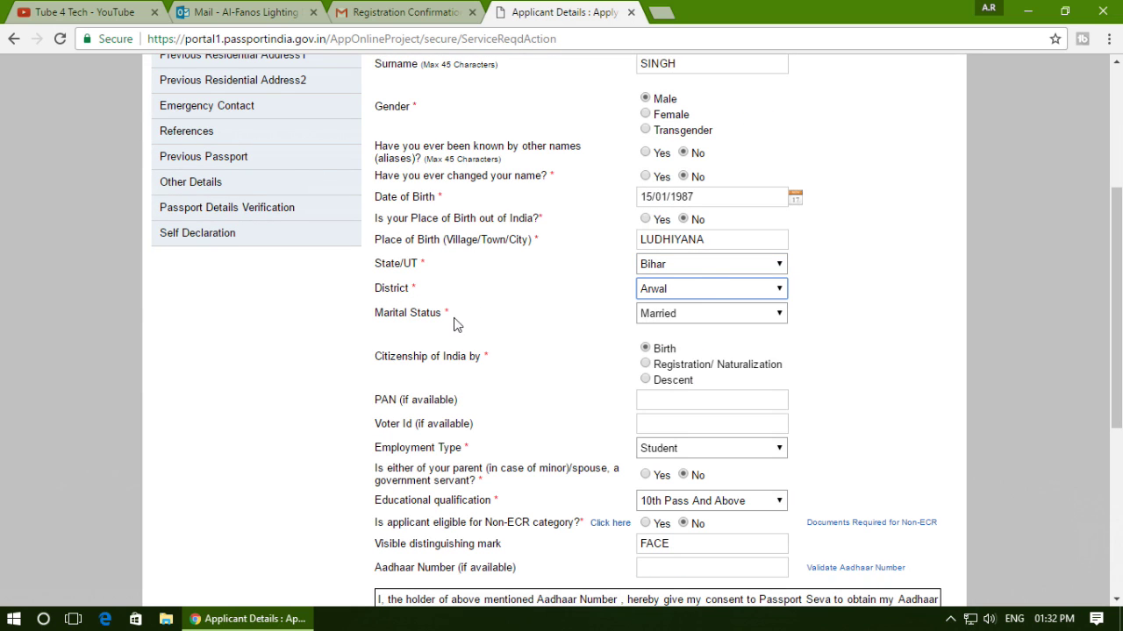
Keep marital status Married and citizenship by Birth, leaving the PAN blank.
{"action": "left_click", "coordinate": [675, 316]}
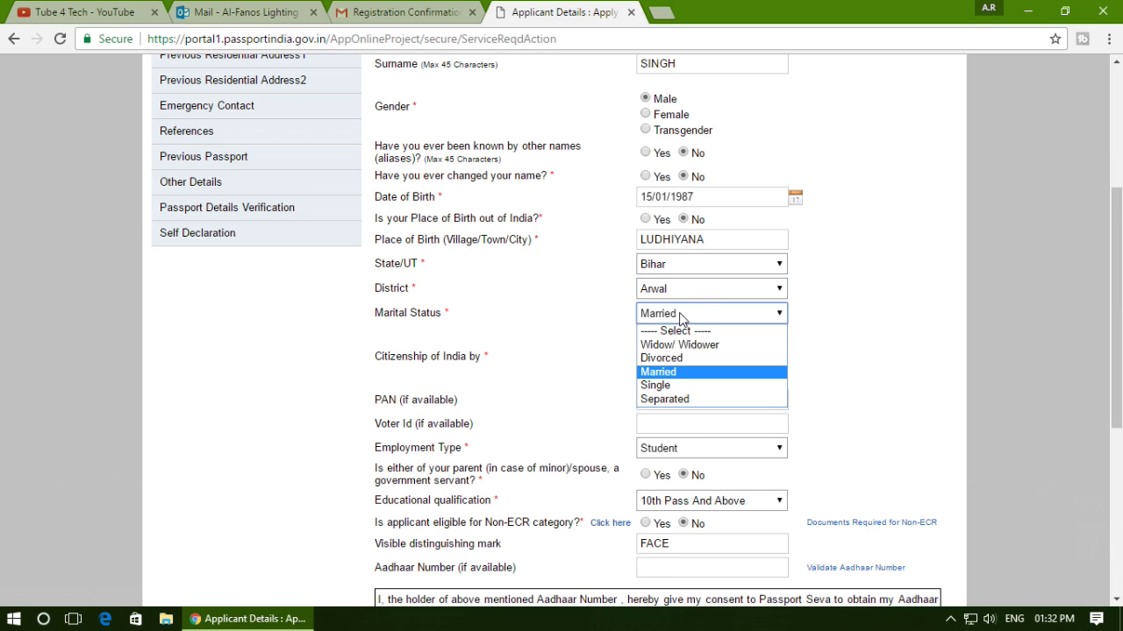
{"action": "left_click", "coordinate": [675, 373]}
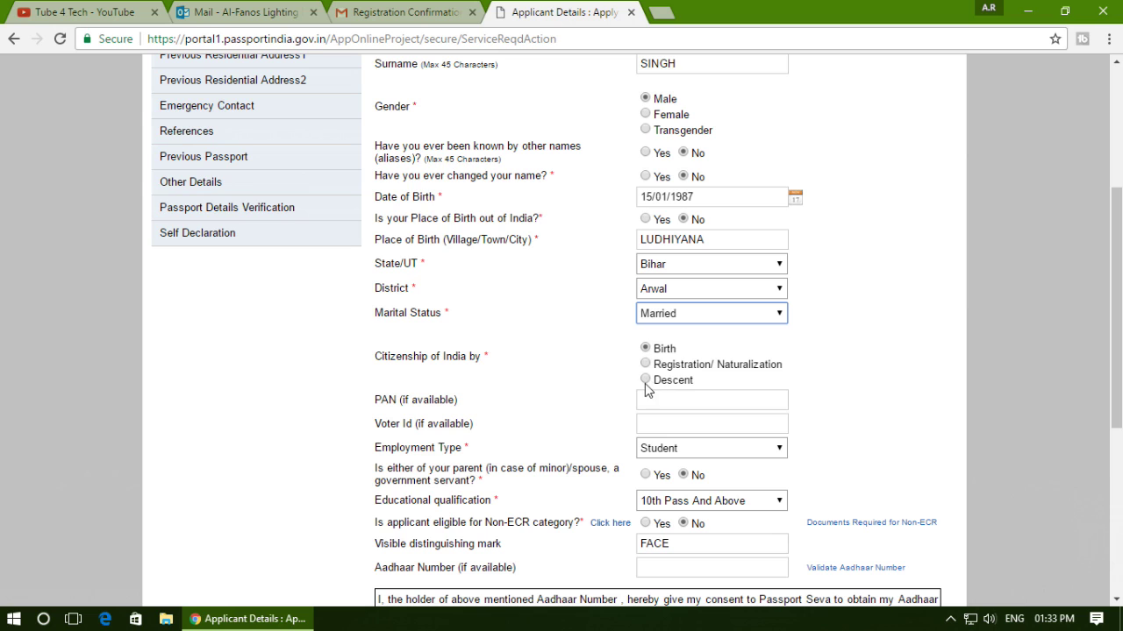
{"action": "left_click", "coordinate": [646, 348]}
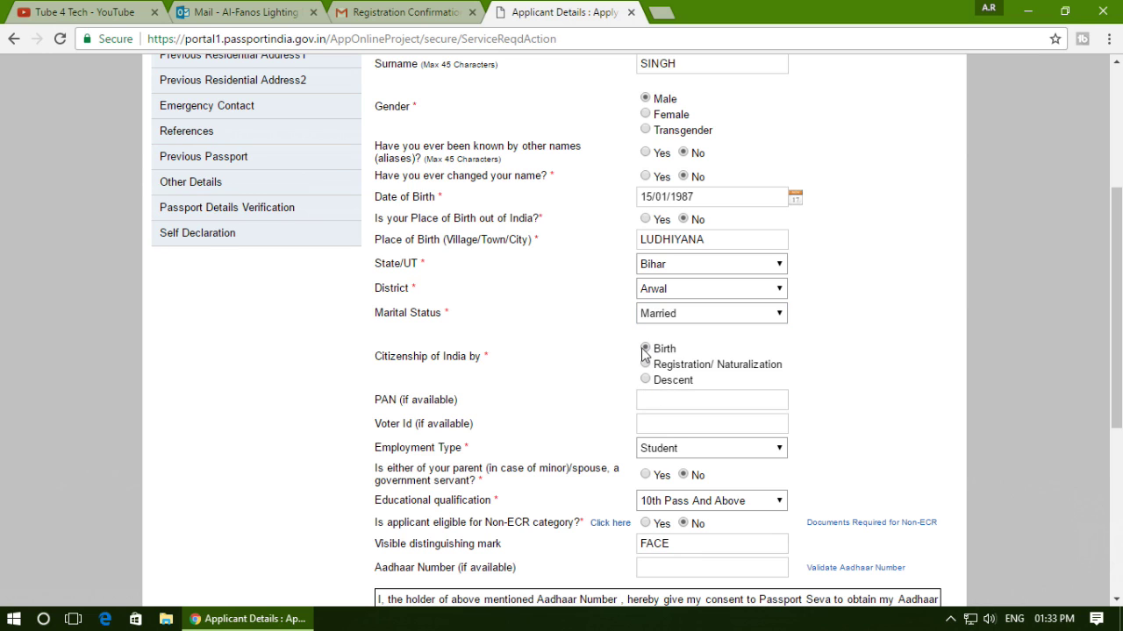
{"action": "left_click", "coordinate": [382, 403]}
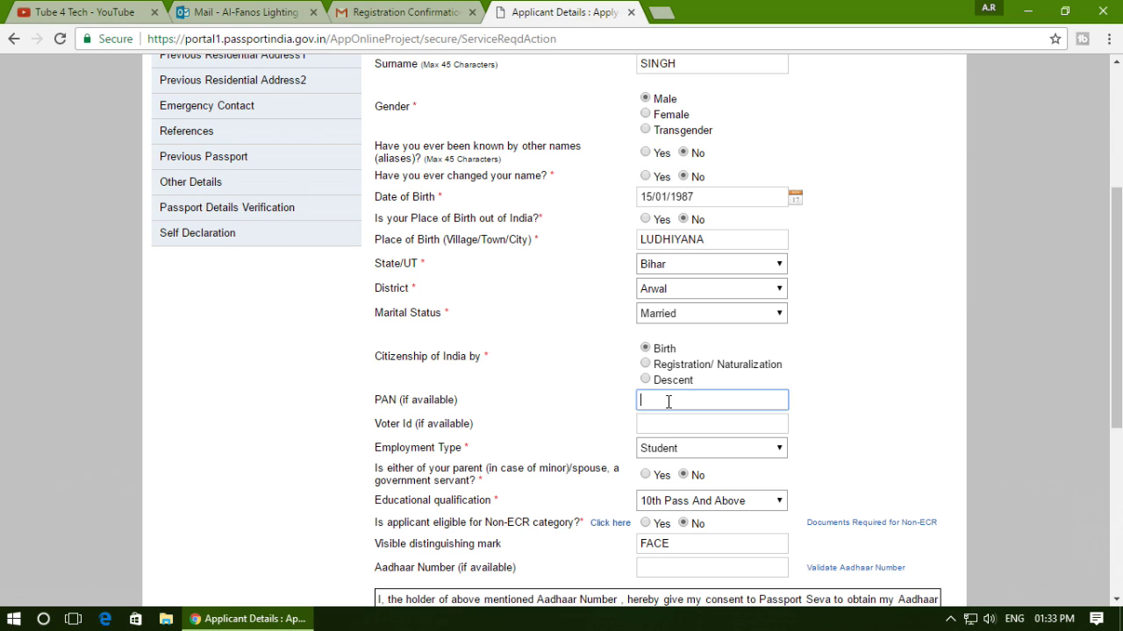
{"action": "left_click", "coordinate": [406, 436]}
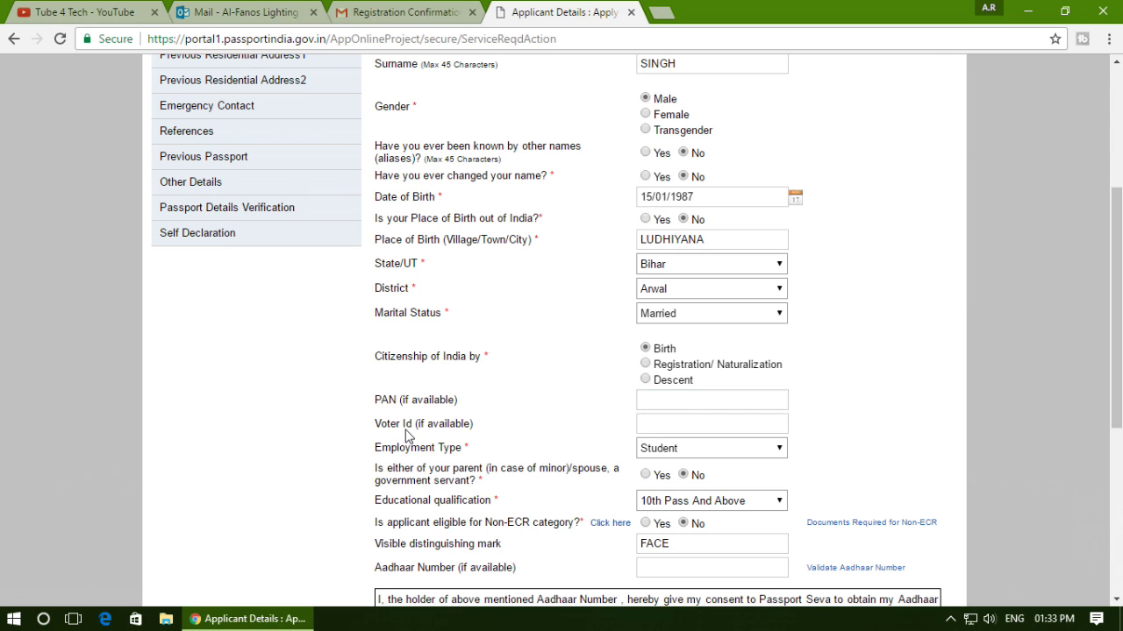
{"action": "scroll", "coordinate": [416, 432], "scroll_direction": "down", "scroll_amount": 3}
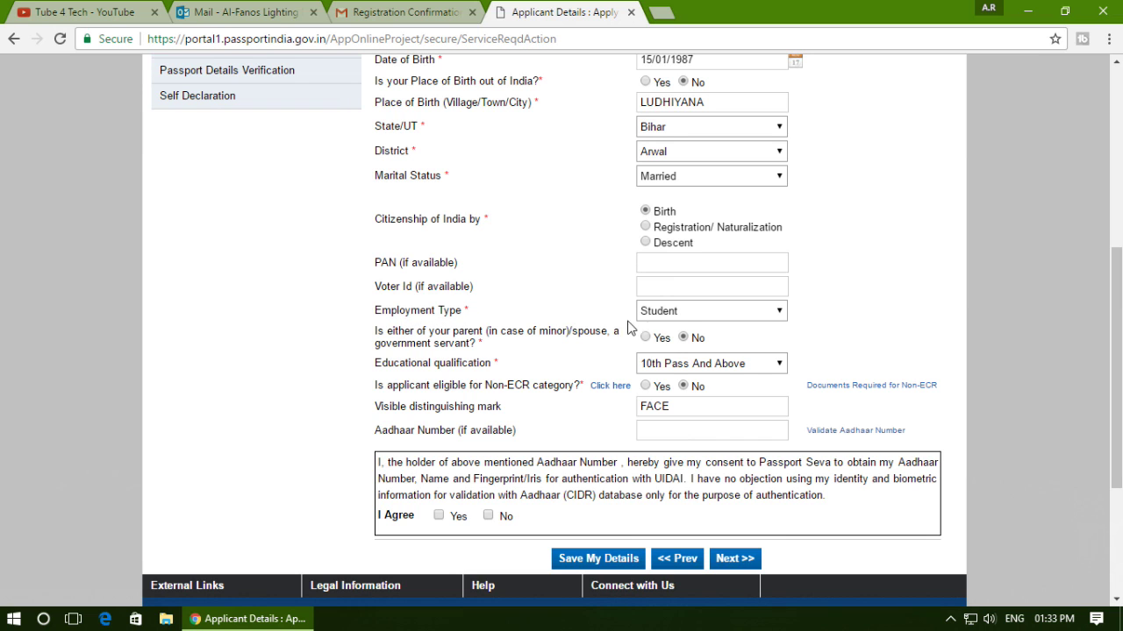
Keep Student as employment type and 10th Pass And Above as educational qualification.
{"action": "left_click", "coordinate": [685, 312]}
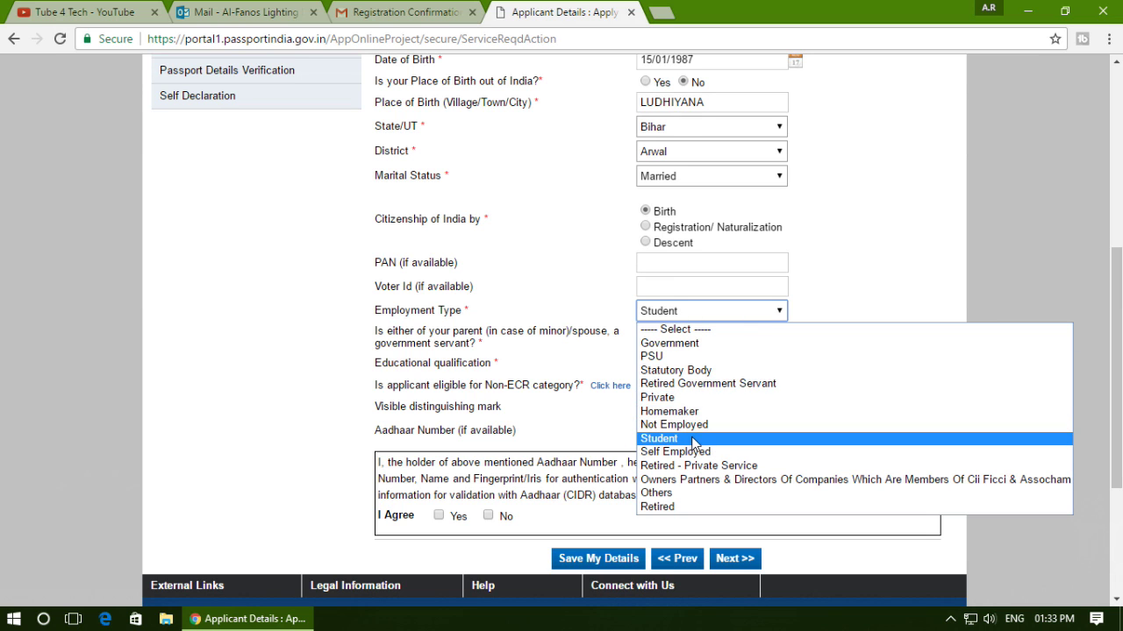
{"action": "left_click", "coordinate": [579, 278]}
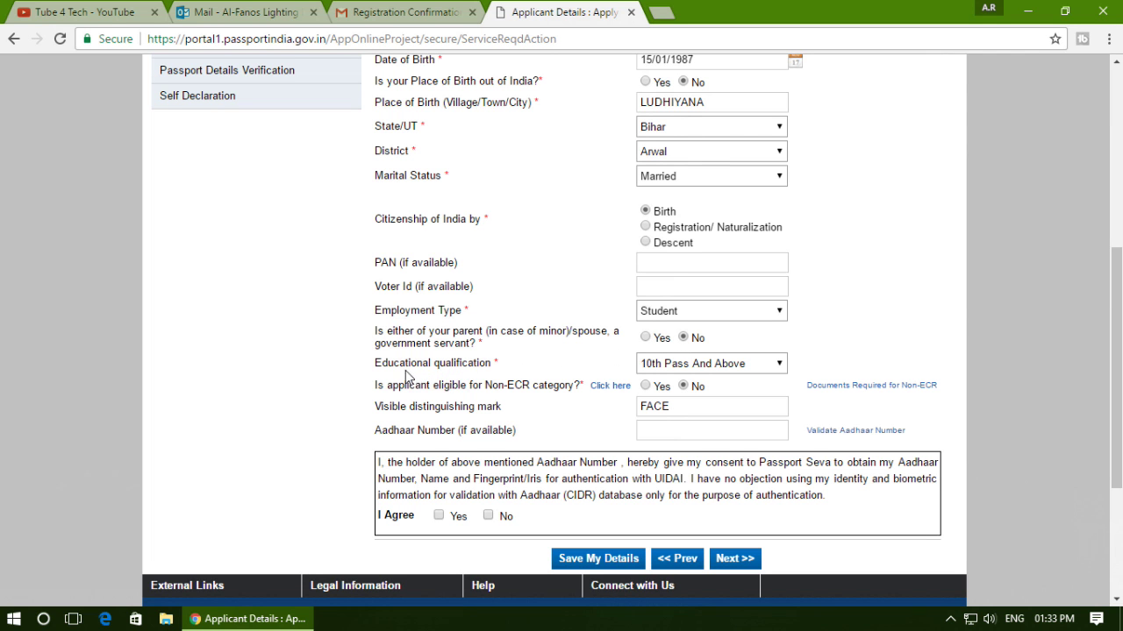
{"action": "left_click", "coordinate": [659, 366]}
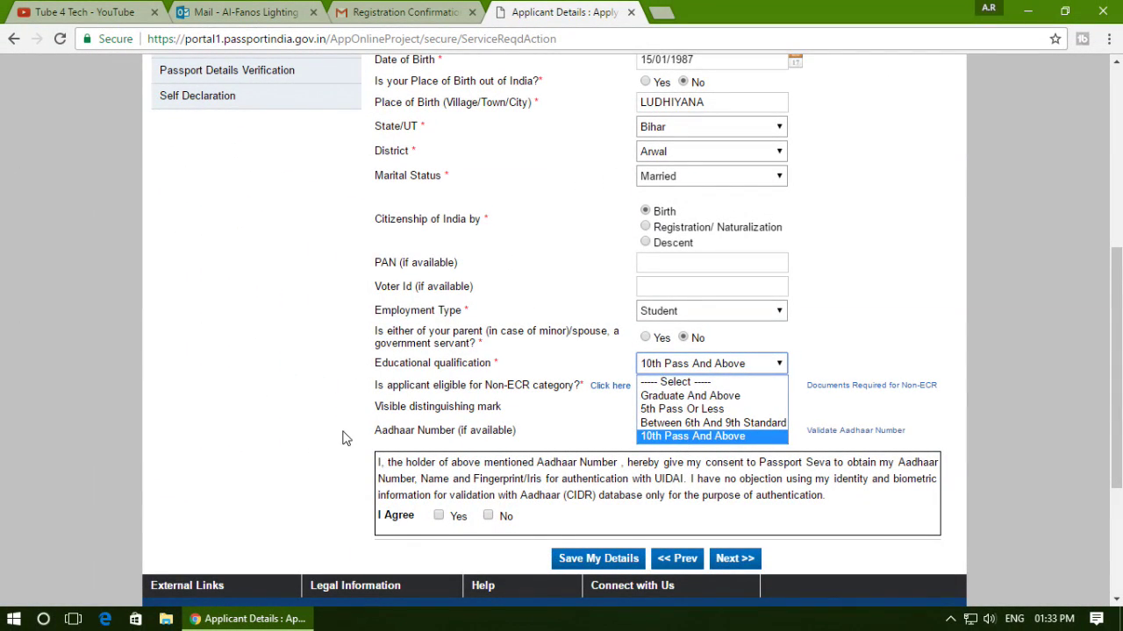
{"action": "left_click", "coordinate": [345, 439]}
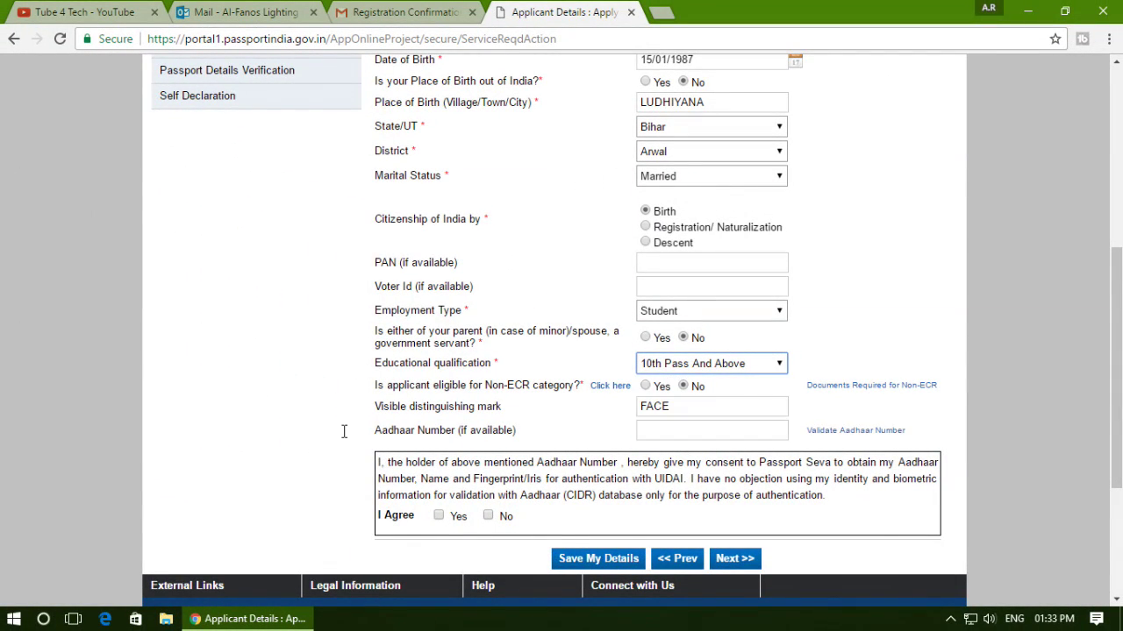
{"action": "left_click", "coordinate": [704, 364]}
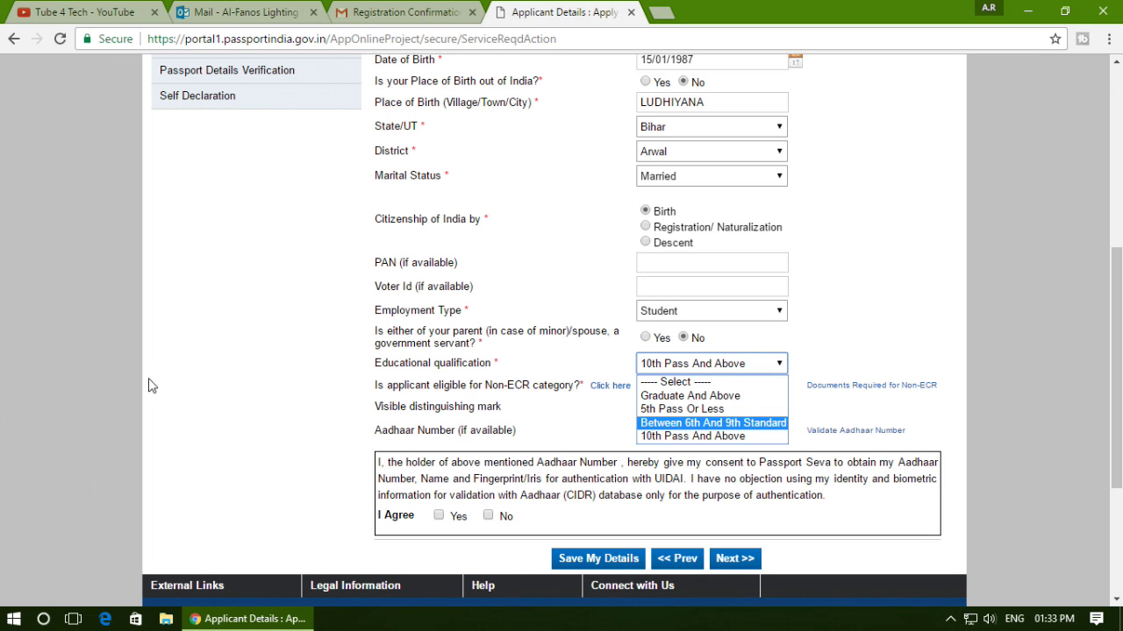
{"action": "left_click", "coordinate": [224, 363]}
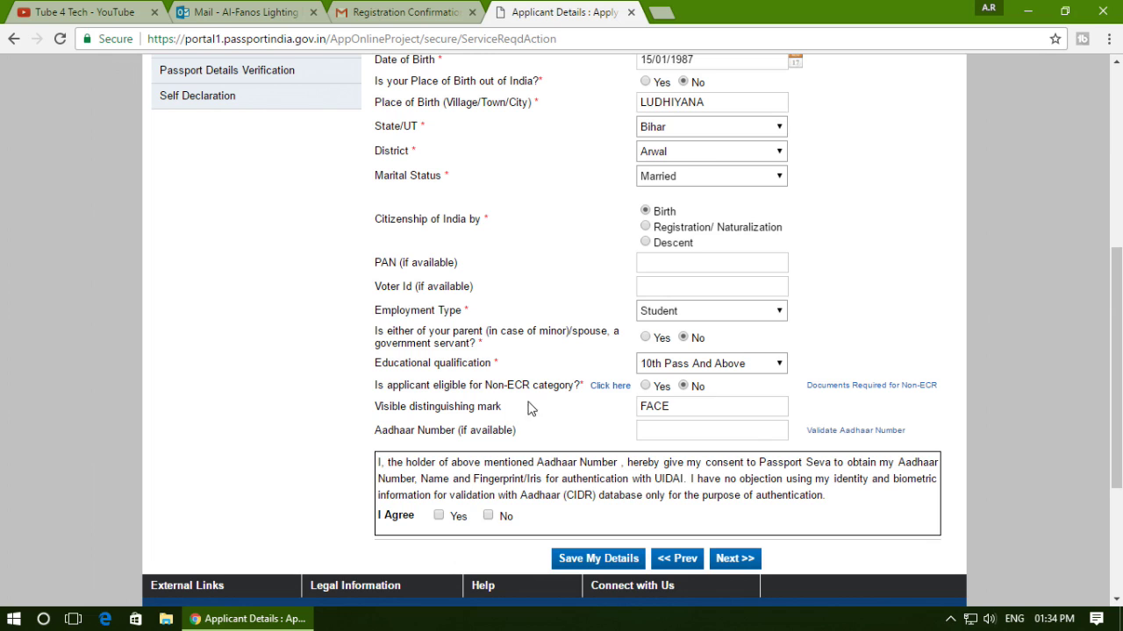
Check FACE as the visible distinguishing mark and scroll down to the Aadhaar consent box.
{"action": "left_click", "coordinate": [383, 410]}
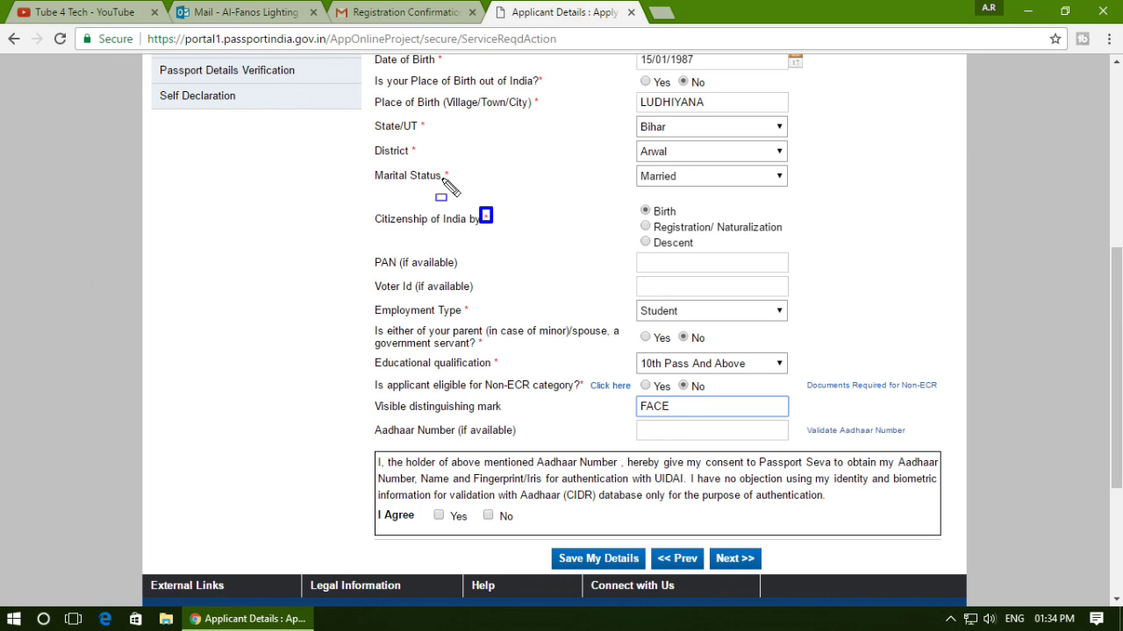
{"action": "left_click_drag", "start_coordinate": [438, 162], "coordinate": [458, 187]}
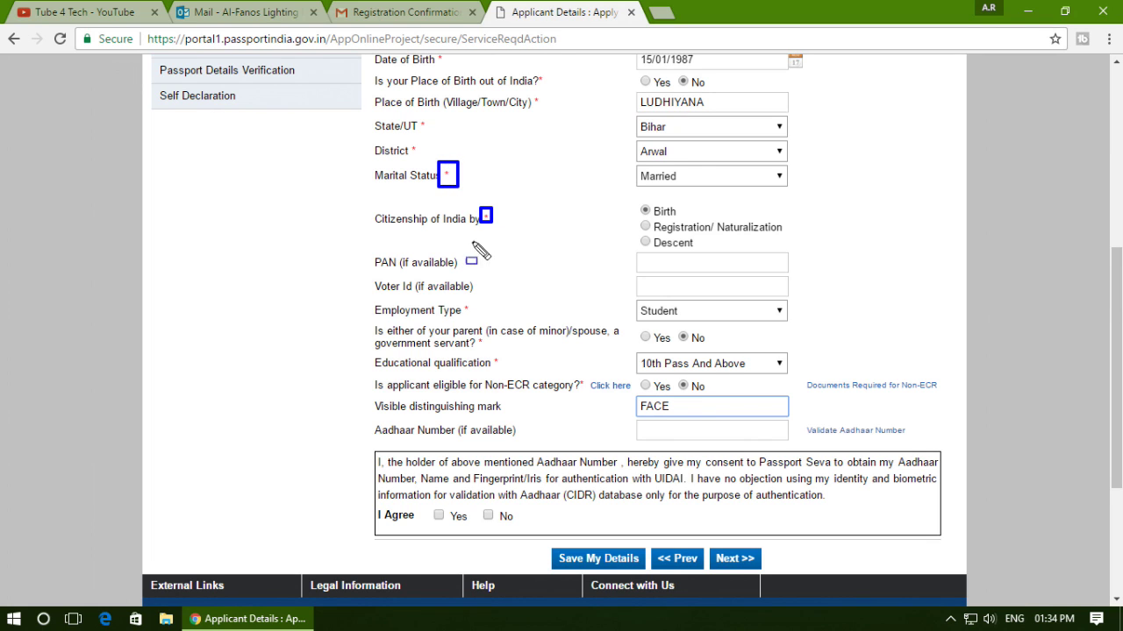
{"action": "key", "text": "Escape"}
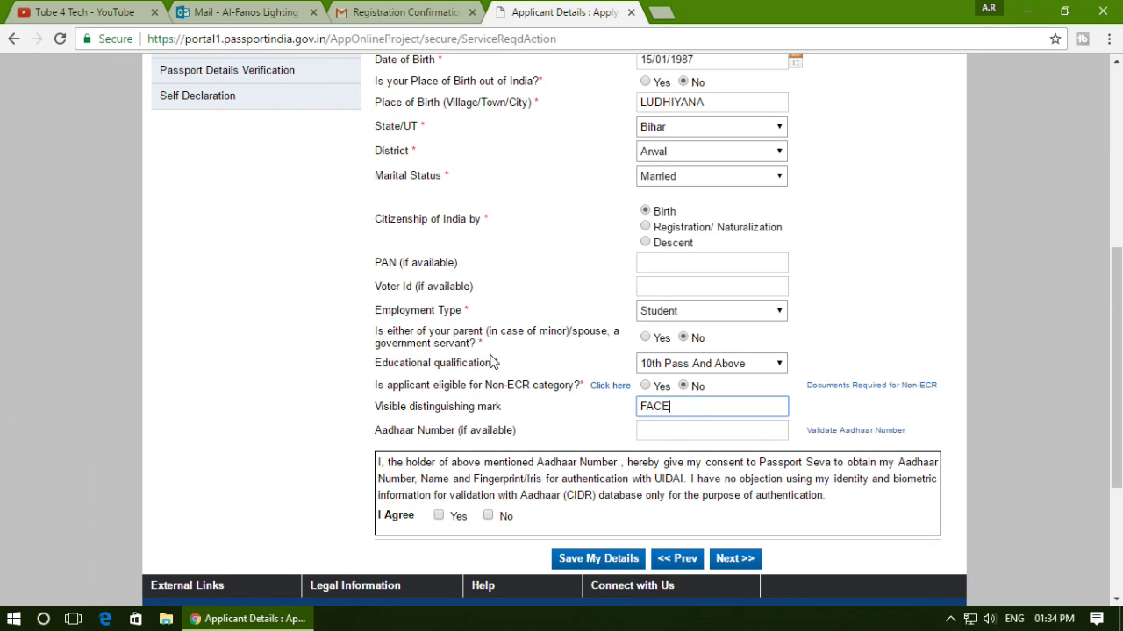
{"action": "left_click", "coordinate": [683, 414]}
{"action": "left_click", "coordinate": [591, 411]}
{"action": "scroll", "coordinate": [584, 408], "scroll_direction": "down", "scroll_amount": 2}
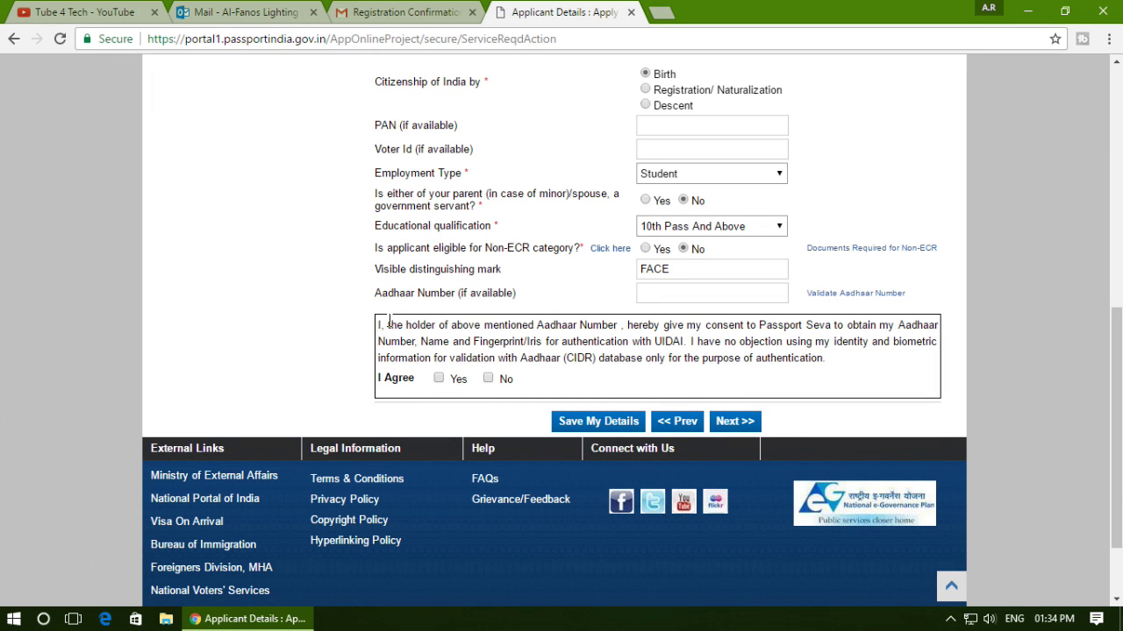
{"action": "mouse_move", "coordinate": [360, 309]}
{"action": "left_mouse_down"}
{"action": "mouse_move", "coordinate": [581, 377]}
{"action": "mouse_move", "coordinate": [908, 386]}
{"action": "mouse_move", "coordinate": [964, 398]}
{"action": "left_mouse_up"}
{"action": "key", "text": "Escape"}
On Family Details, enter the legal guardian's and spouse's names, then save and continue.
{"action": "left_click", "coordinate": [735, 423]}
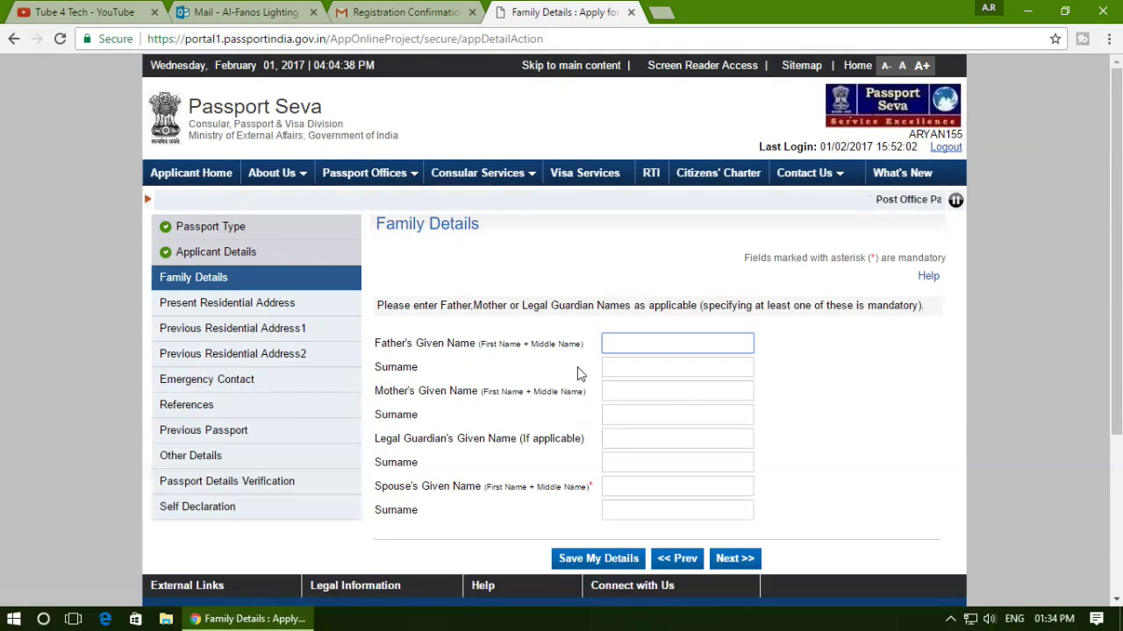
{"action": "scroll", "coordinate": [549, 351], "scroll_direction": "down", "scroll_amount": 2}
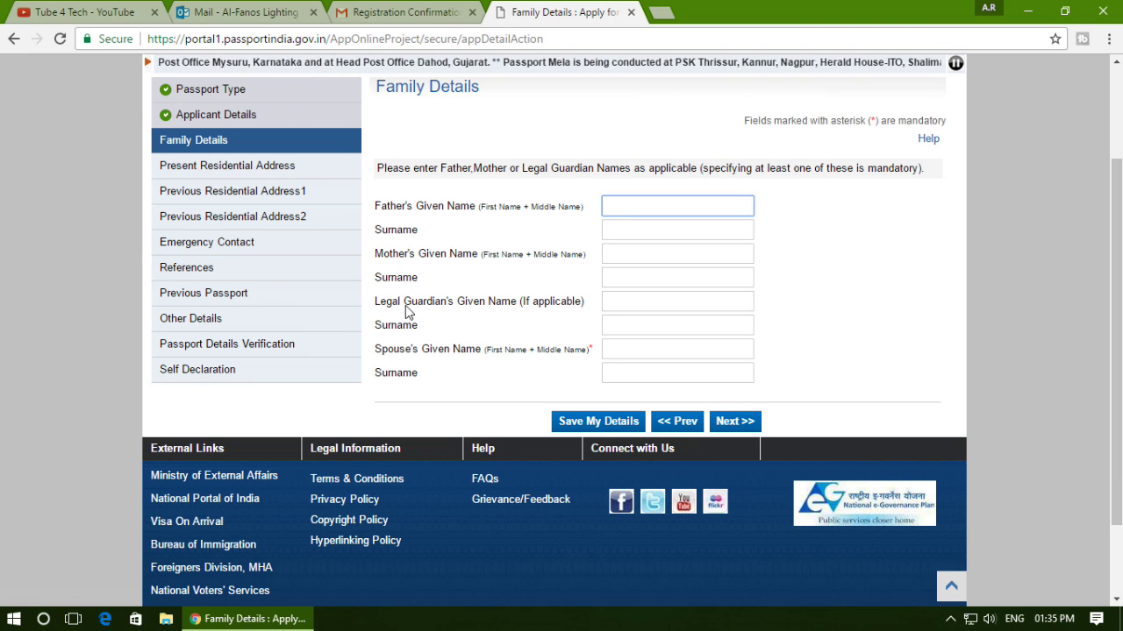
{"action": "left_click", "coordinate": [629, 305]}
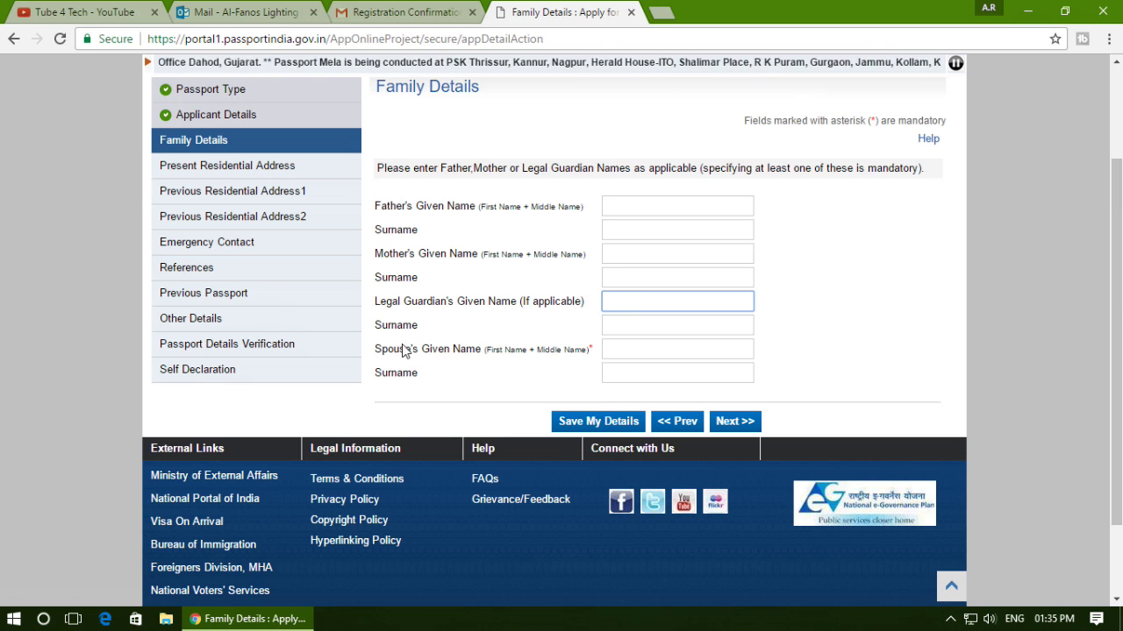
{"action": "left_click_drag", "start_coordinate": [399, 351], "coordinate": [611, 348]}
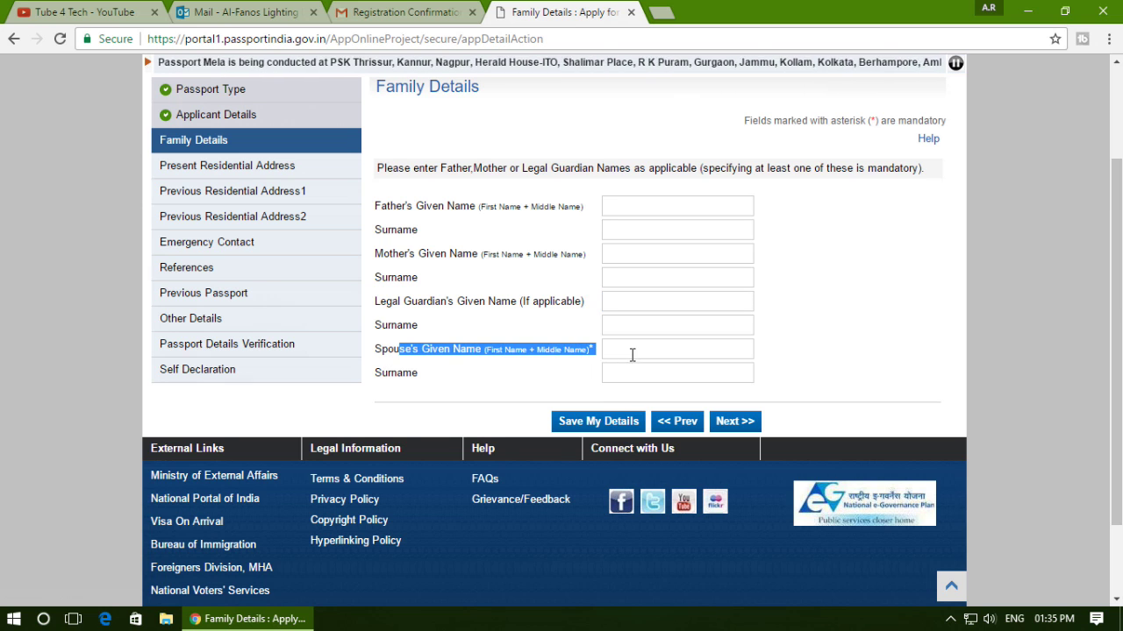
{"action": "left_click", "coordinate": [632, 355]}
{"action": "left_click", "coordinate": [627, 373]}
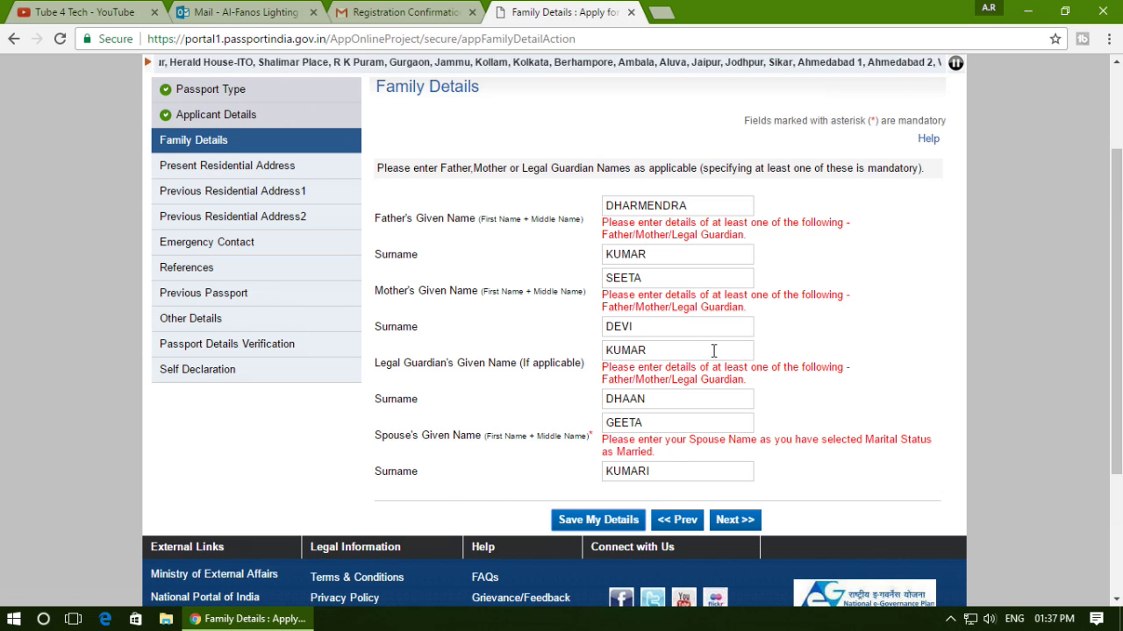
{"action": "left_click", "coordinate": [739, 525]}
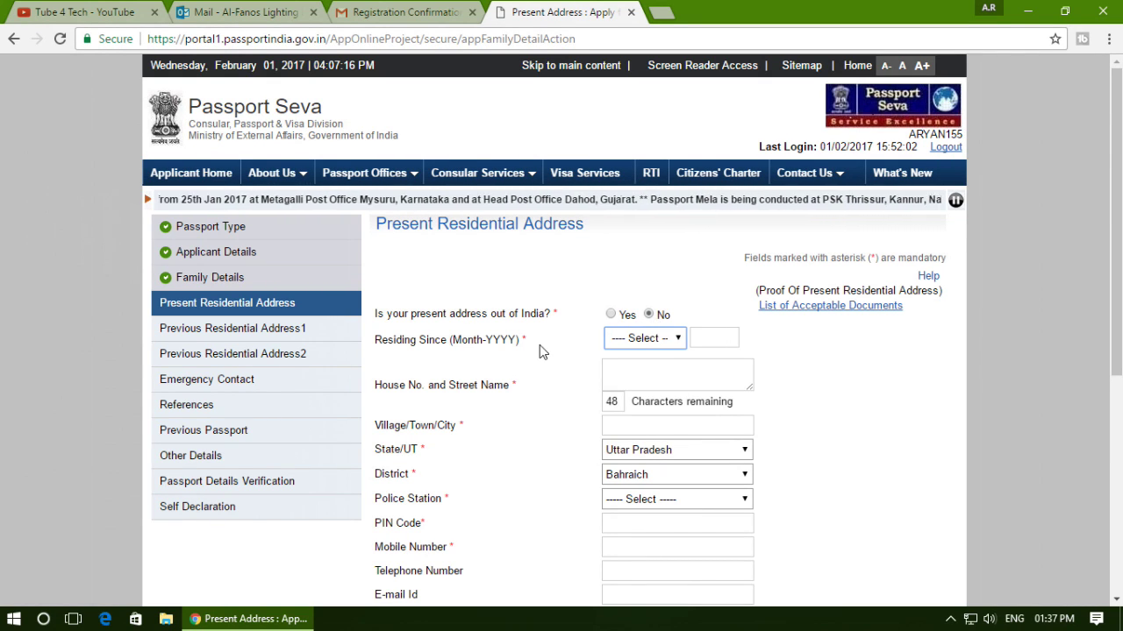
Set Residing Since to February 1994.
{"action": "left_click", "coordinate": [640, 337]}
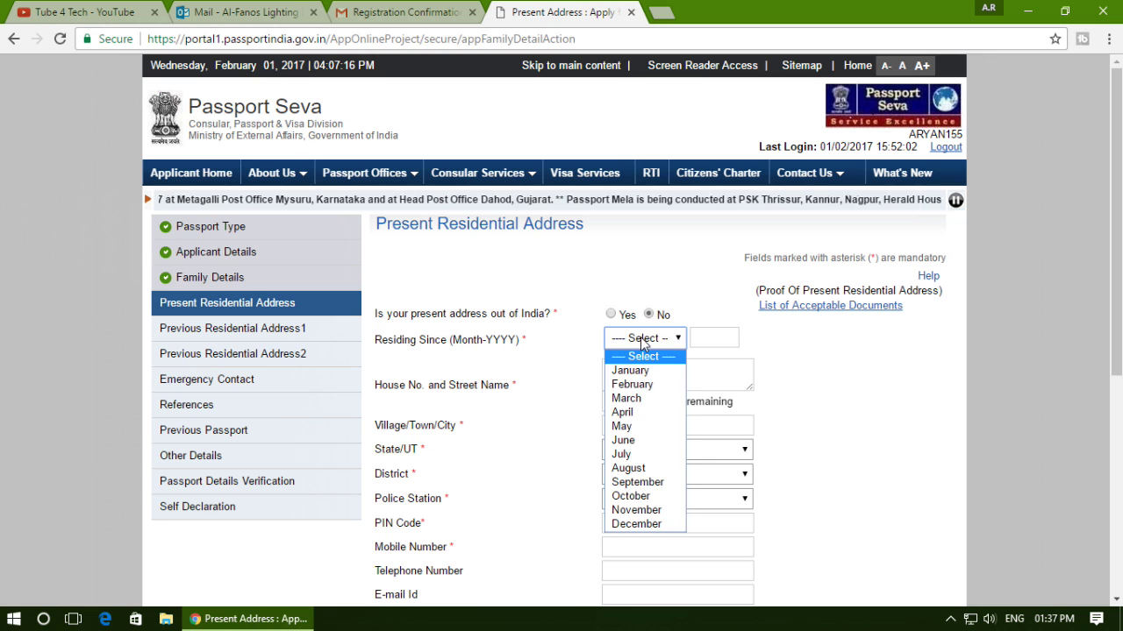
{"action": "left_click", "coordinate": [657, 383]}
{"action": "left_click", "coordinate": [710, 338]}
{"action": "type", "text": "1994"}
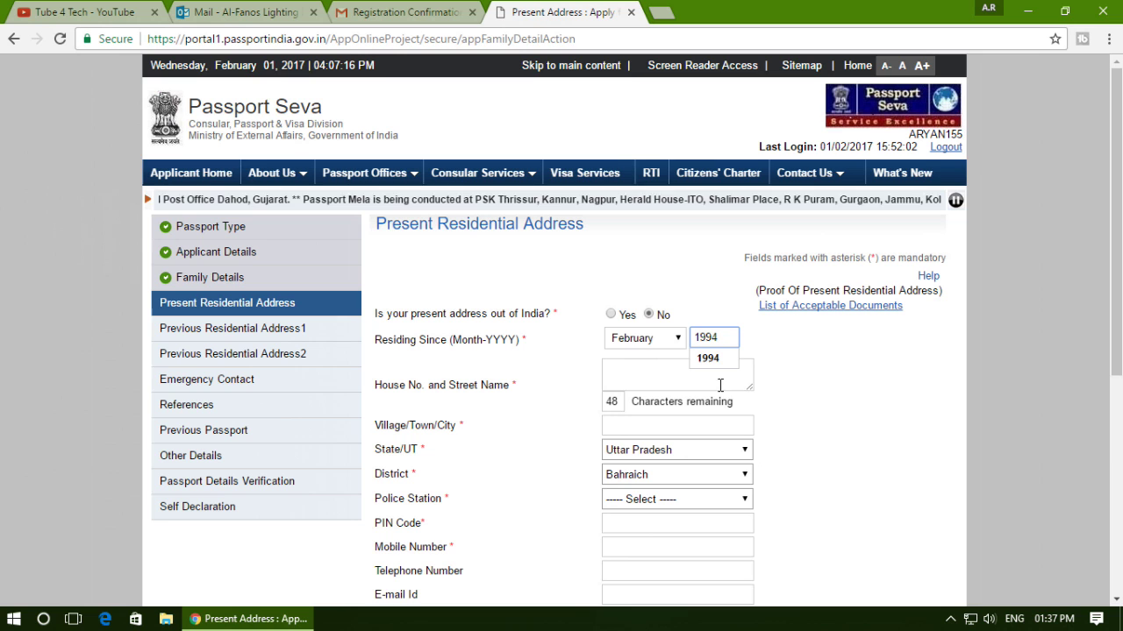
{"action": "left_click", "coordinate": [772, 386]}
{"action": "scroll", "coordinate": [746, 366], "scroll_direction": "down", "scroll_amount": 3}
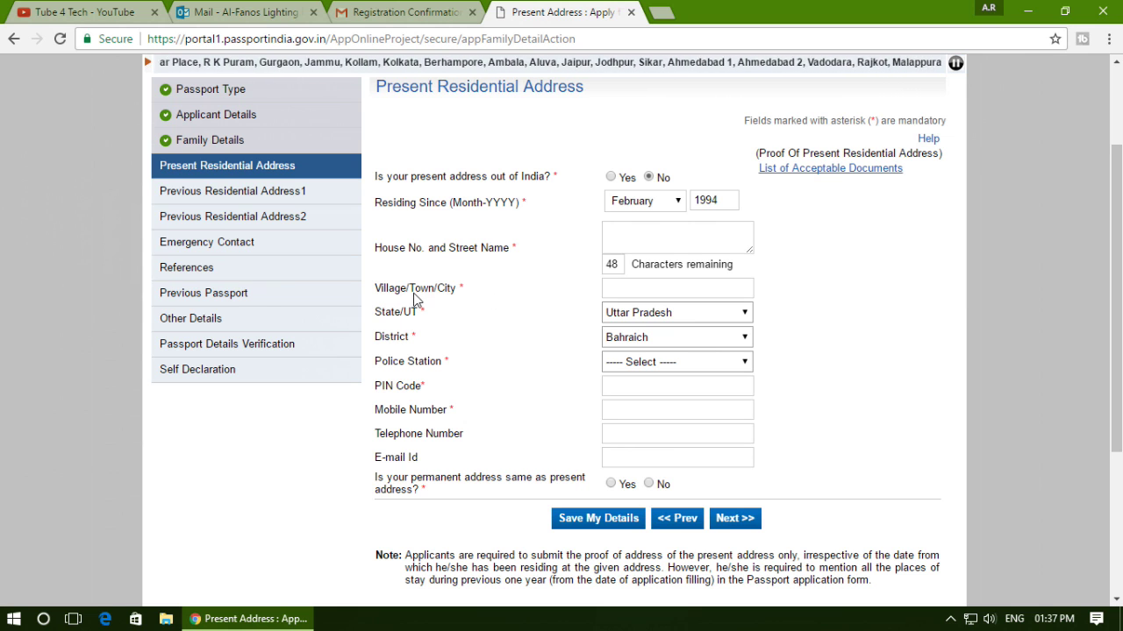
Fill in the town, police station PAYAGPUR, PIN code, mobile number and e-mail address.
{"action": "left_click", "coordinate": [644, 290]}
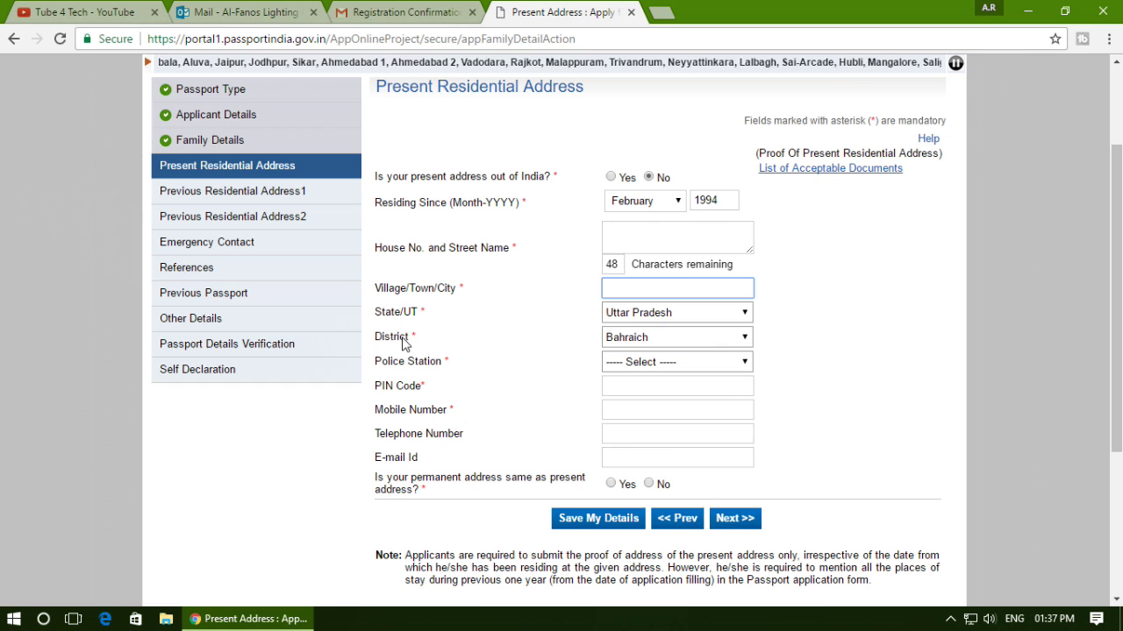
{"action": "left_click", "coordinate": [619, 368]}
{"action": "left_click", "coordinate": [628, 303]}
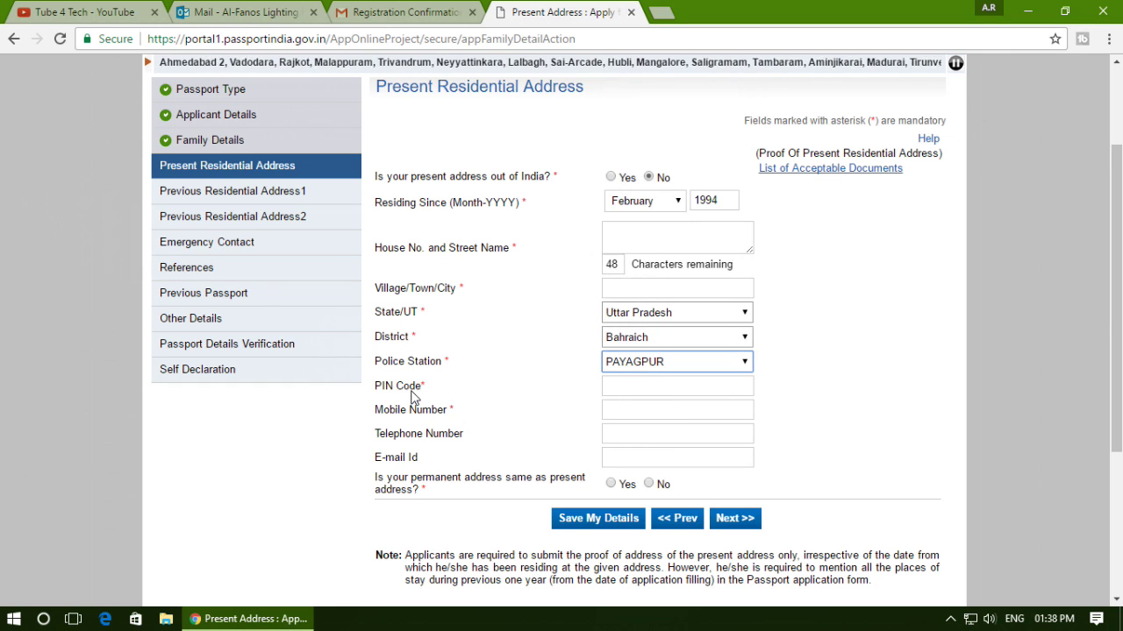
{"action": "left_click", "coordinate": [656, 389]}
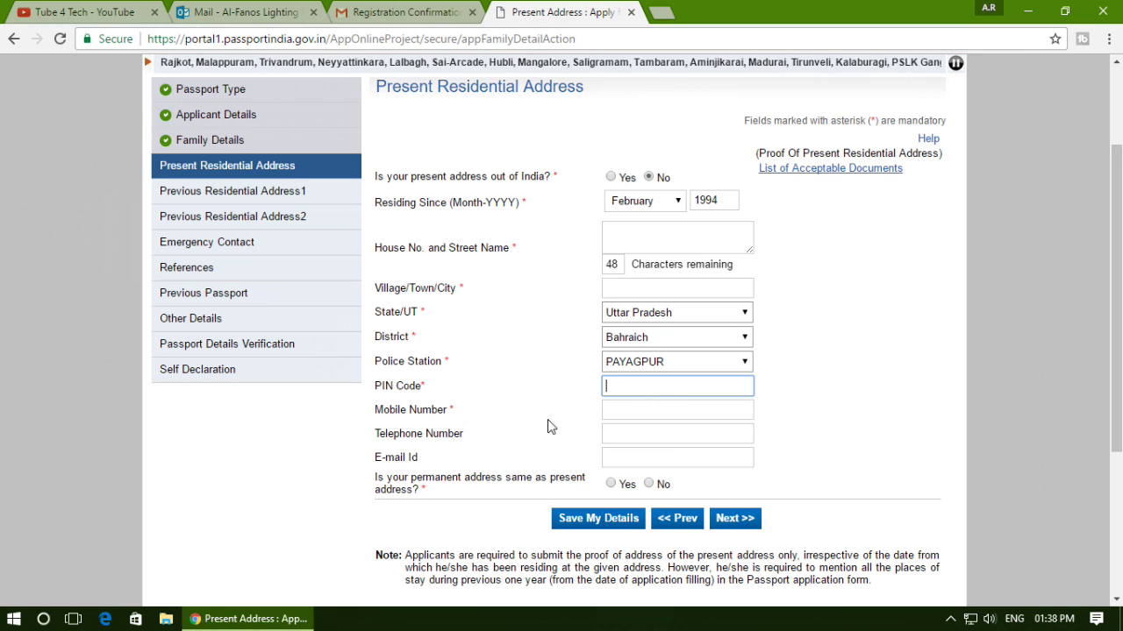
{"action": "left_click", "coordinate": [502, 424]}
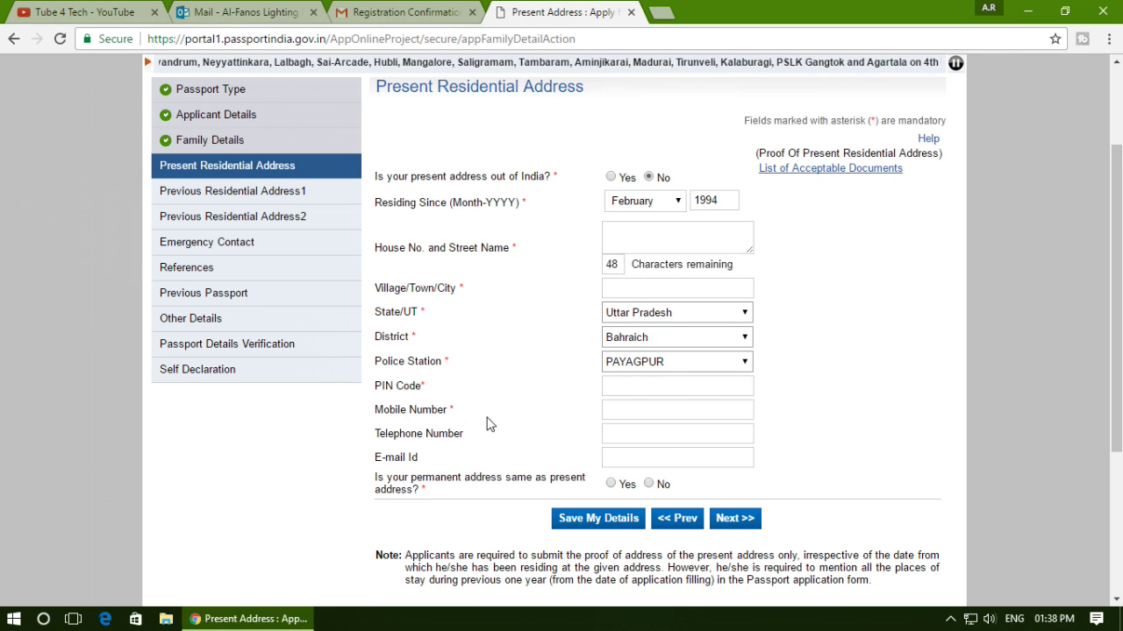
{"action": "left_click", "coordinate": [672, 417]}
{"action": "left_click", "coordinate": [618, 443]}
{"action": "left_click", "coordinate": [613, 460]}
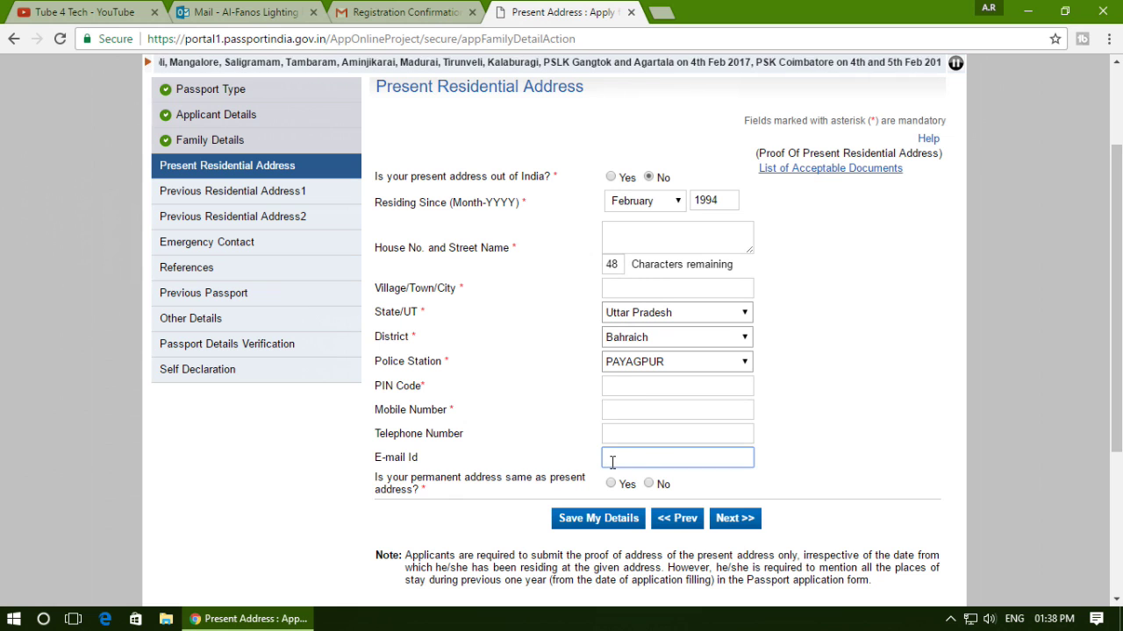
{"action": "left_click", "coordinate": [653, 439]}
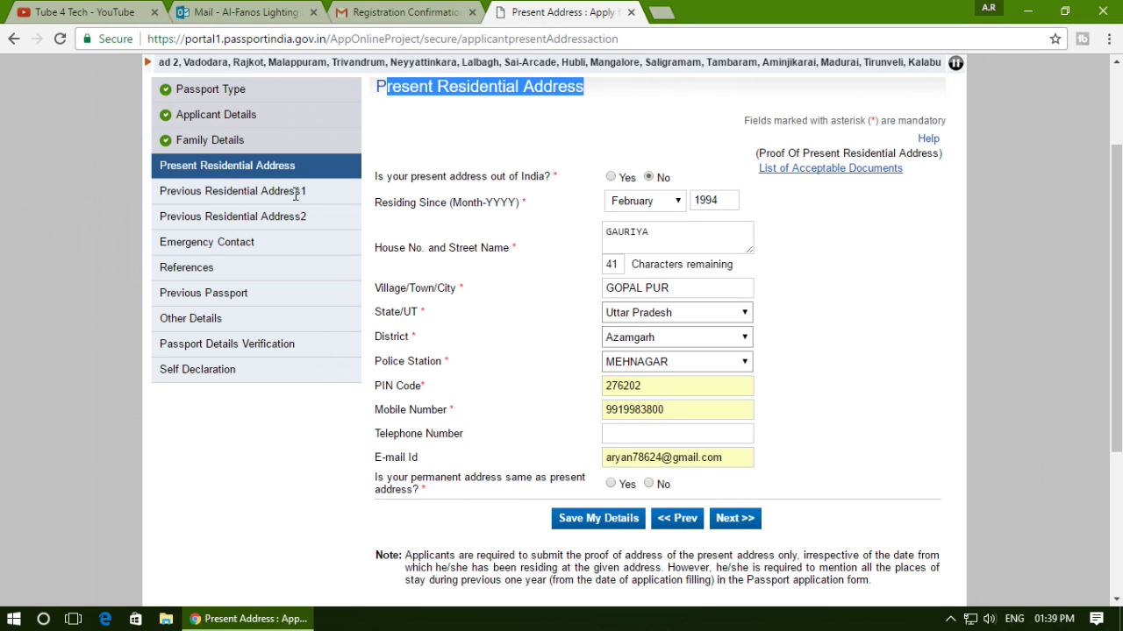
{"action": "scroll", "coordinate": [697, 385], "scroll_direction": "down", "scroll_amount": 2}
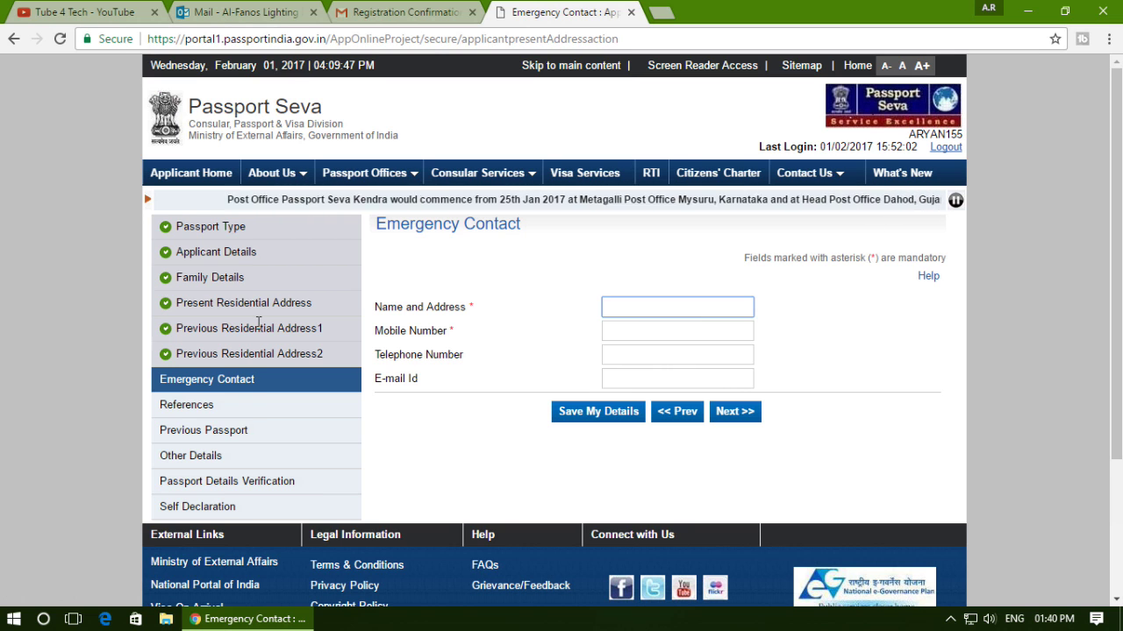
Fill in the emergency contact's name and address, mobile number and e-mail, then continue to References.
{"action": "left_click", "coordinate": [274, 333]}
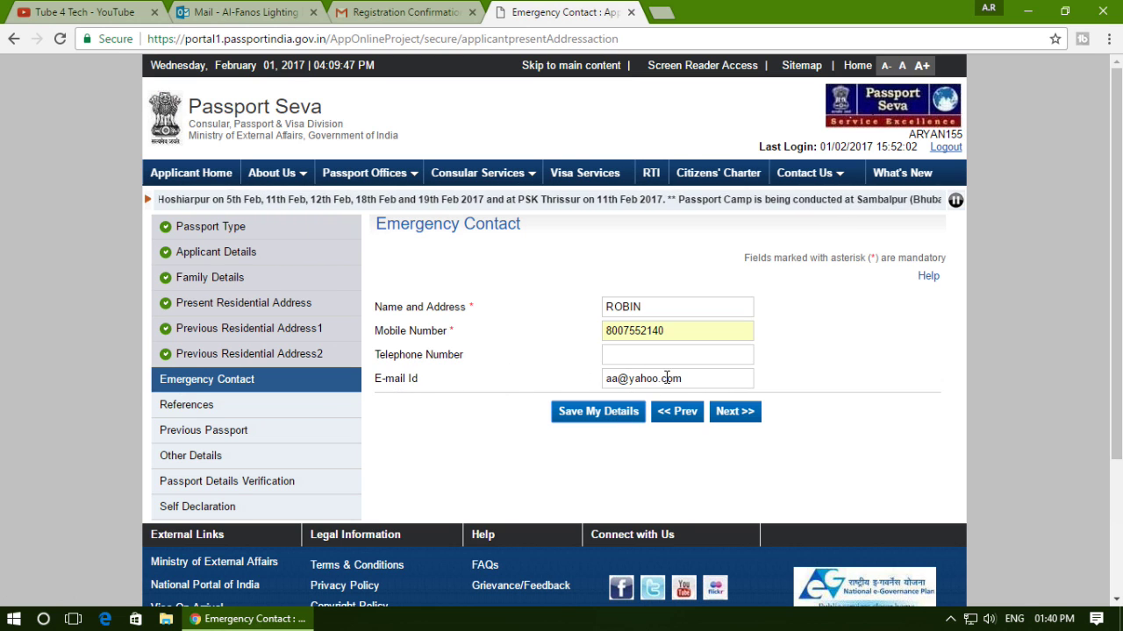
{"action": "left_click", "coordinate": [735, 412]}
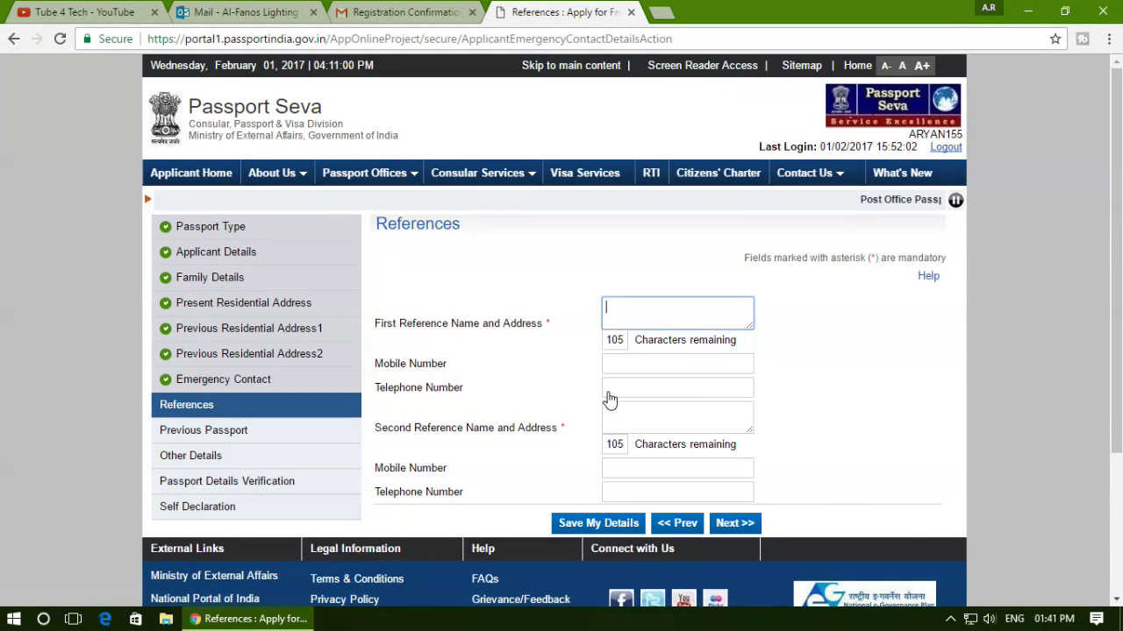
Enter both referees' names and mobile numbers, leaving telephone blank, and continue to Previous Passport.
{"action": "scroll", "coordinate": [607, 395], "scroll_direction": "down", "scroll_amount": 2}
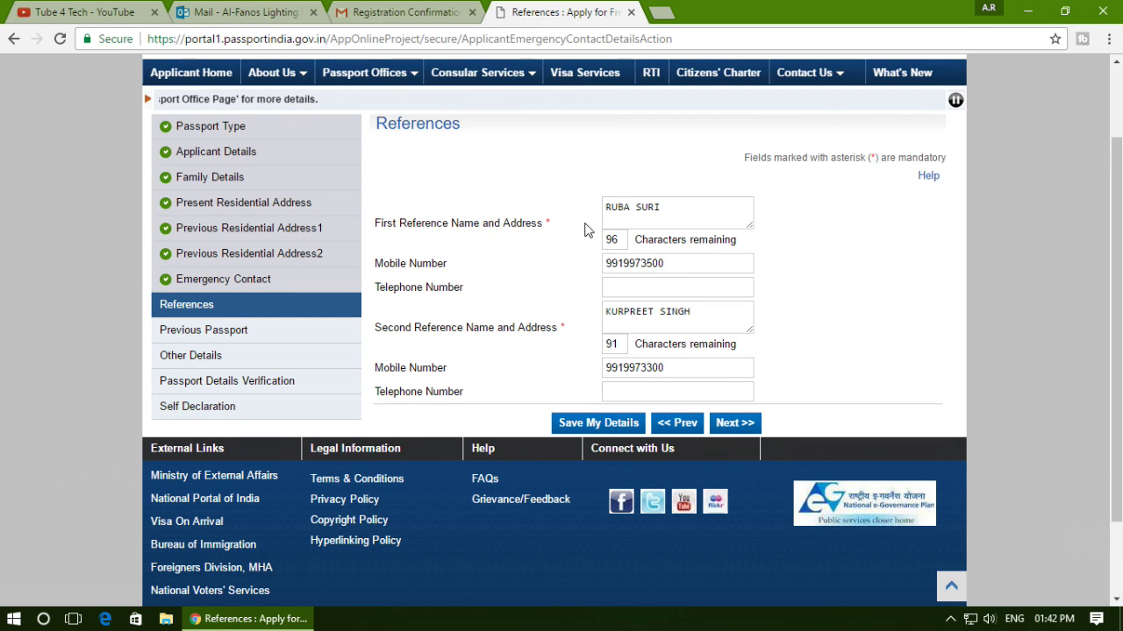
{"action": "left_click", "coordinate": [636, 211]}
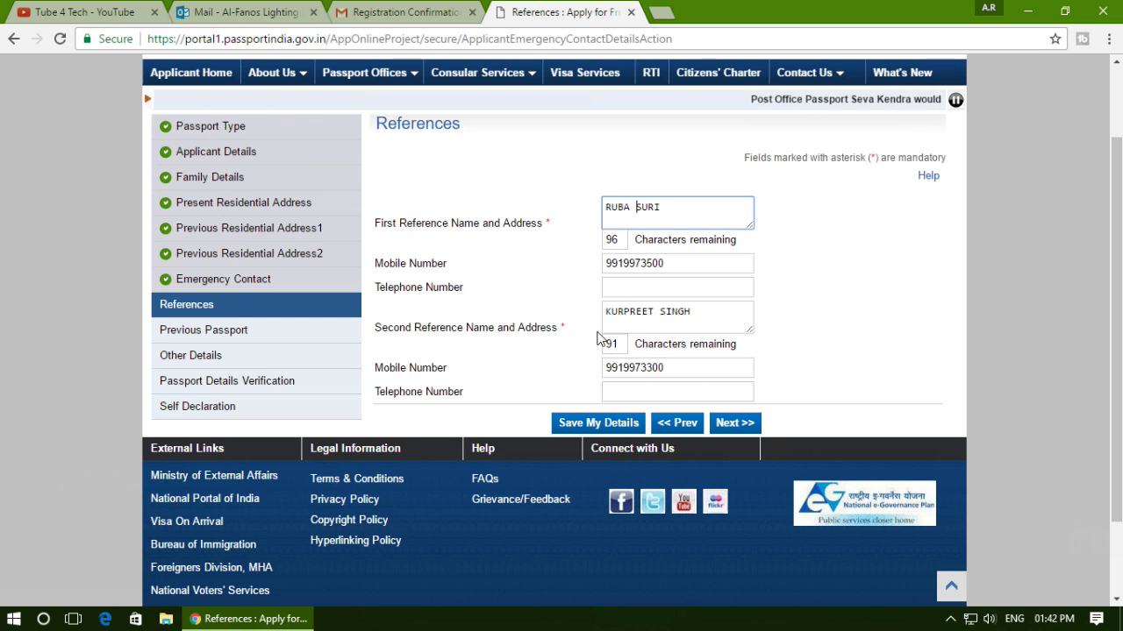
{"action": "left_click", "coordinate": [653, 322]}
{"action": "left_click", "coordinate": [427, 377]}
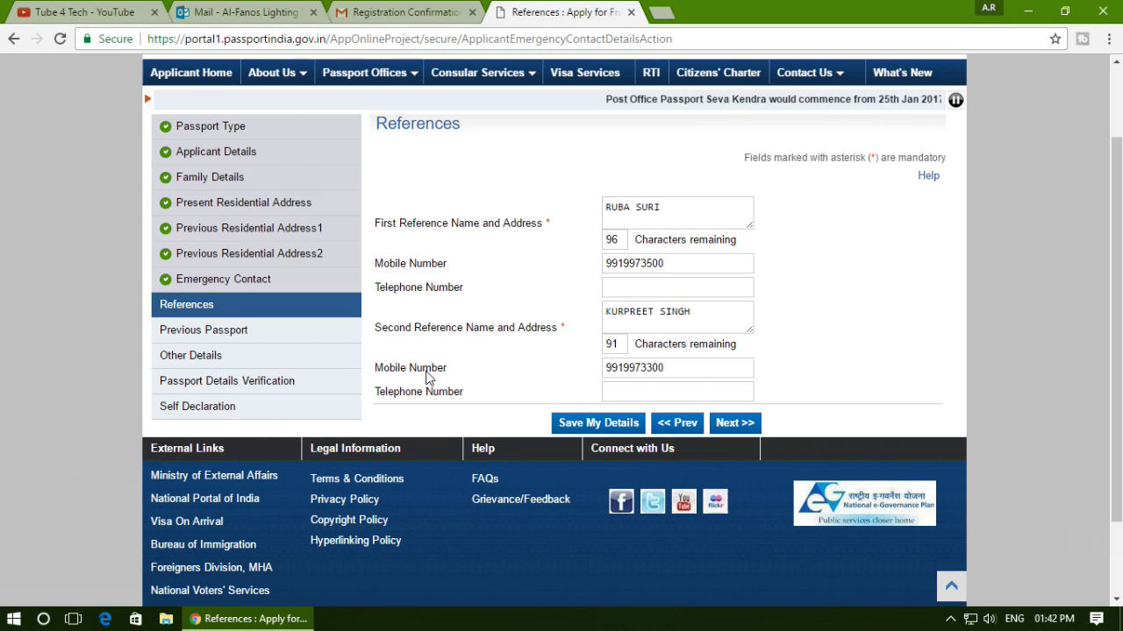
{"action": "left_click", "coordinate": [746, 426]}
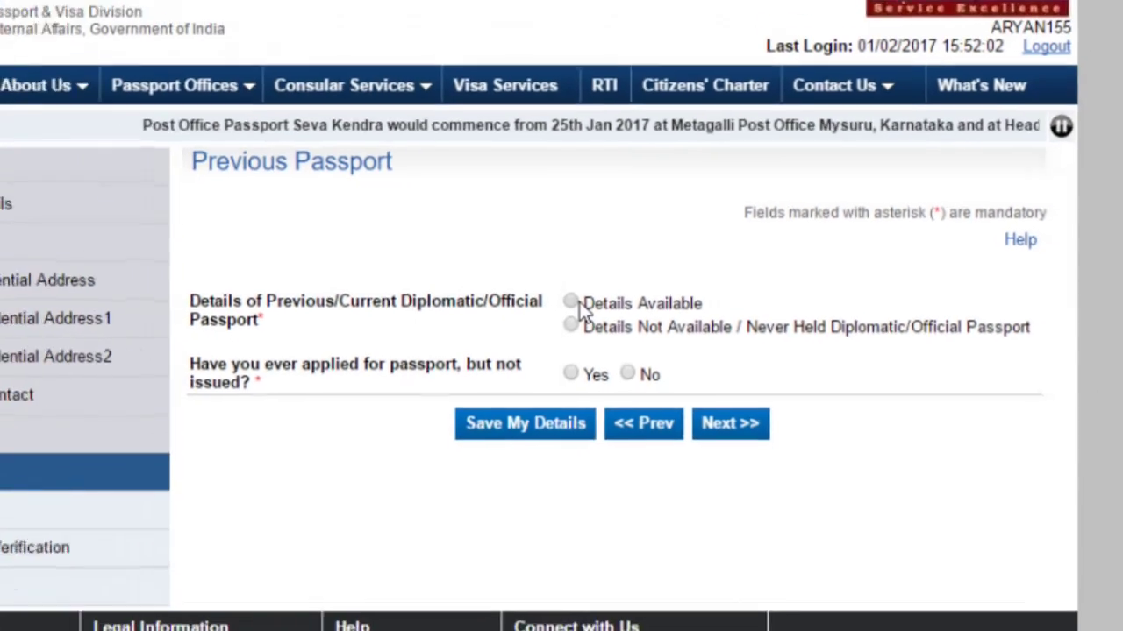
Select 'Details Not Available / Never Held', answer No to applied-but-not-issued, and continue.
{"action": "left_click", "coordinate": [523, 287]}
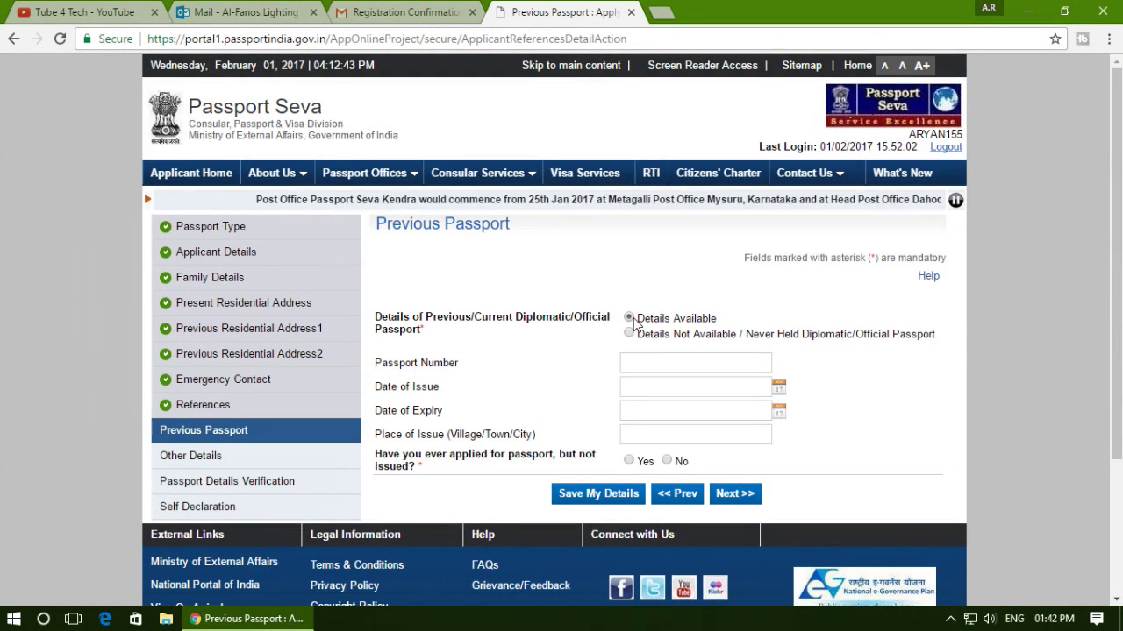
{"action": "left_click", "coordinate": [628, 334]}
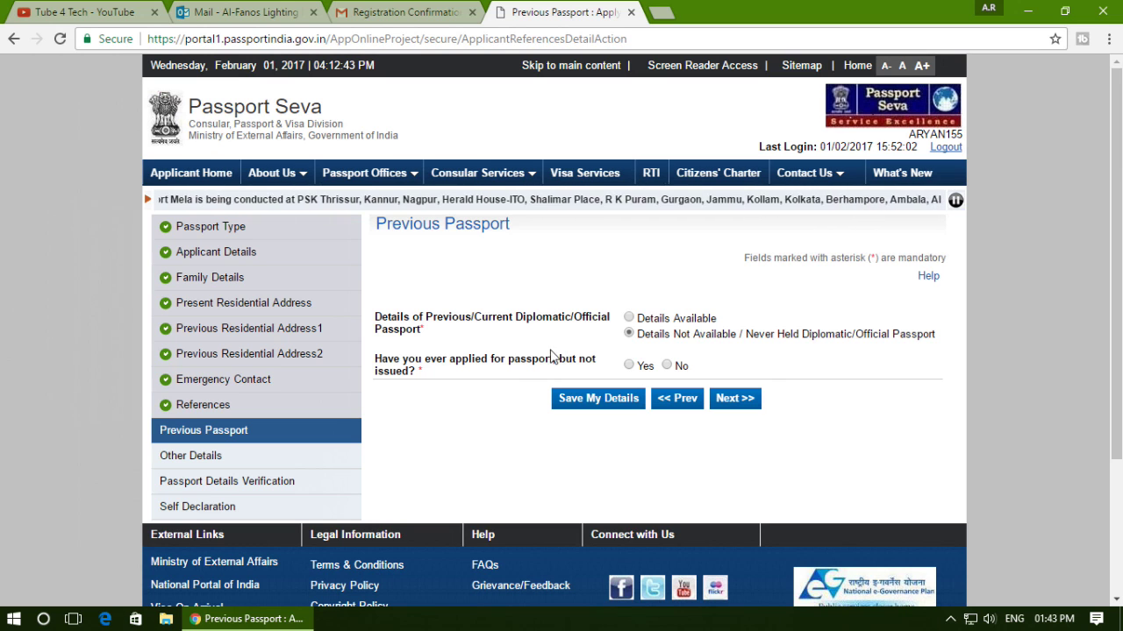
{"action": "left_click", "coordinate": [668, 364]}
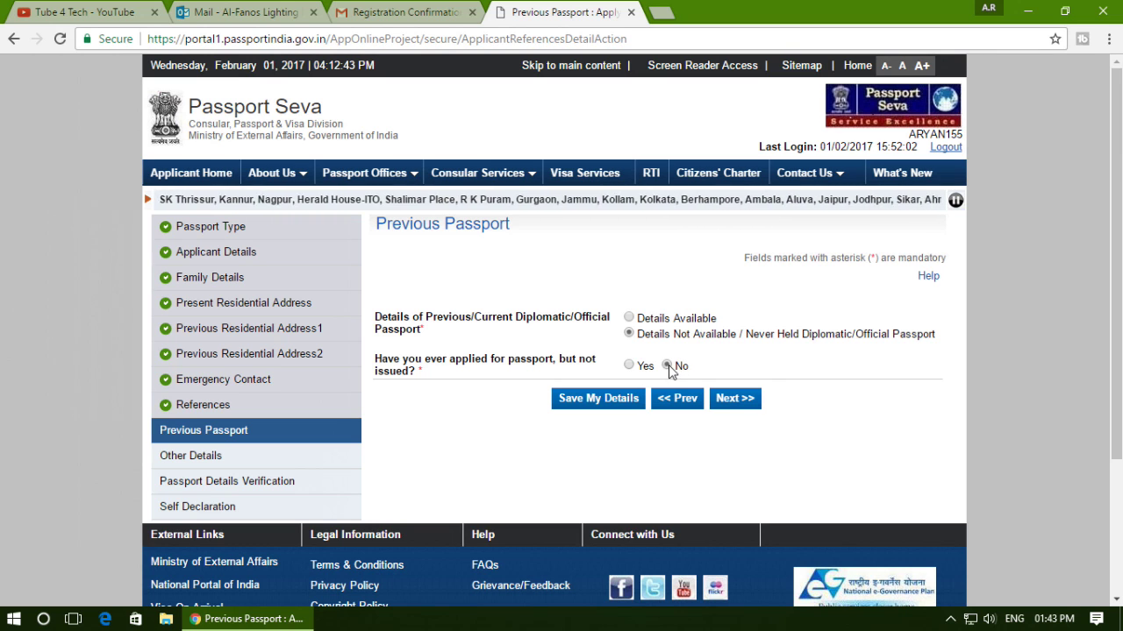
{"action": "left_click", "coordinate": [745, 399]}
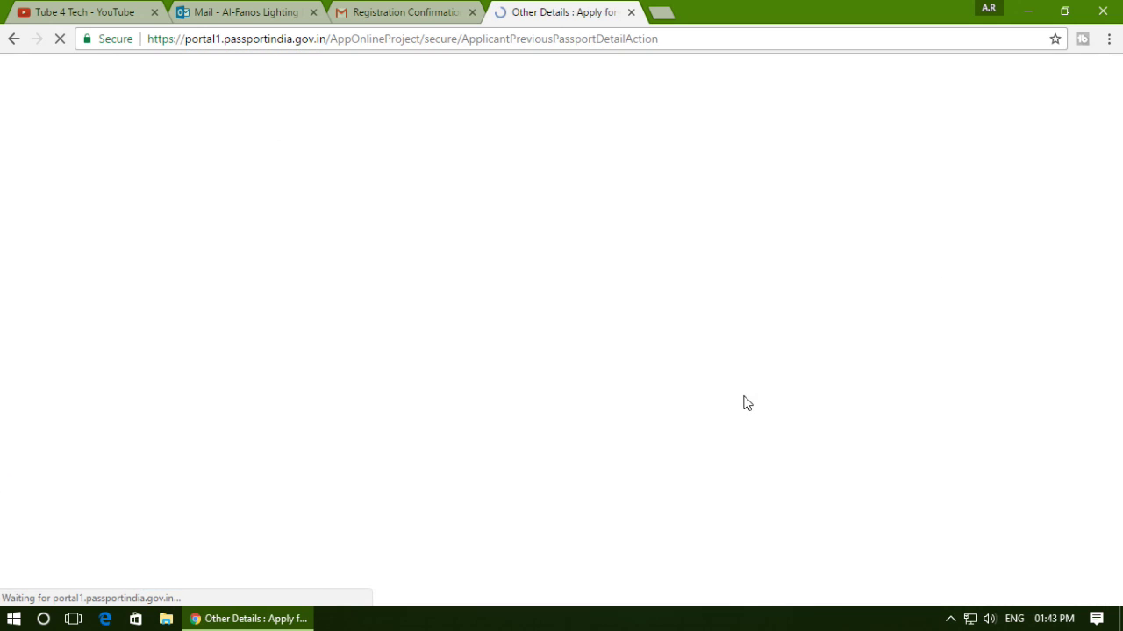
Leave Other Details with every question answered No and proceed to Passport Details Verification.
{"action": "scroll", "coordinate": [666, 372], "scroll_direction": "down", "scroll_amount": 2}
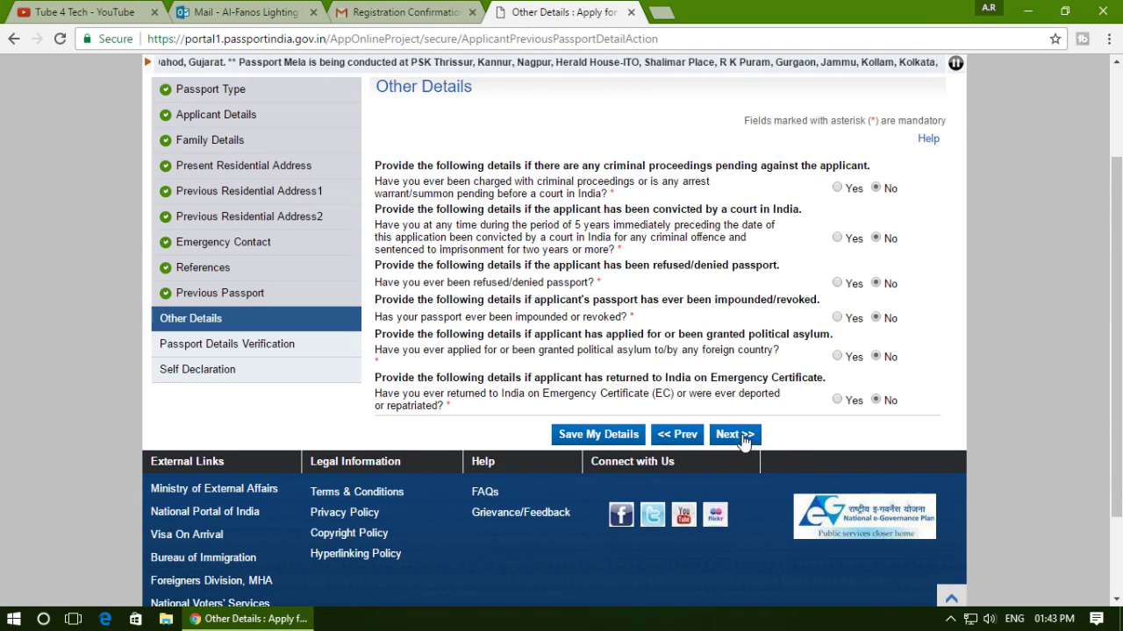
{"action": "left_click", "coordinate": [744, 443]}
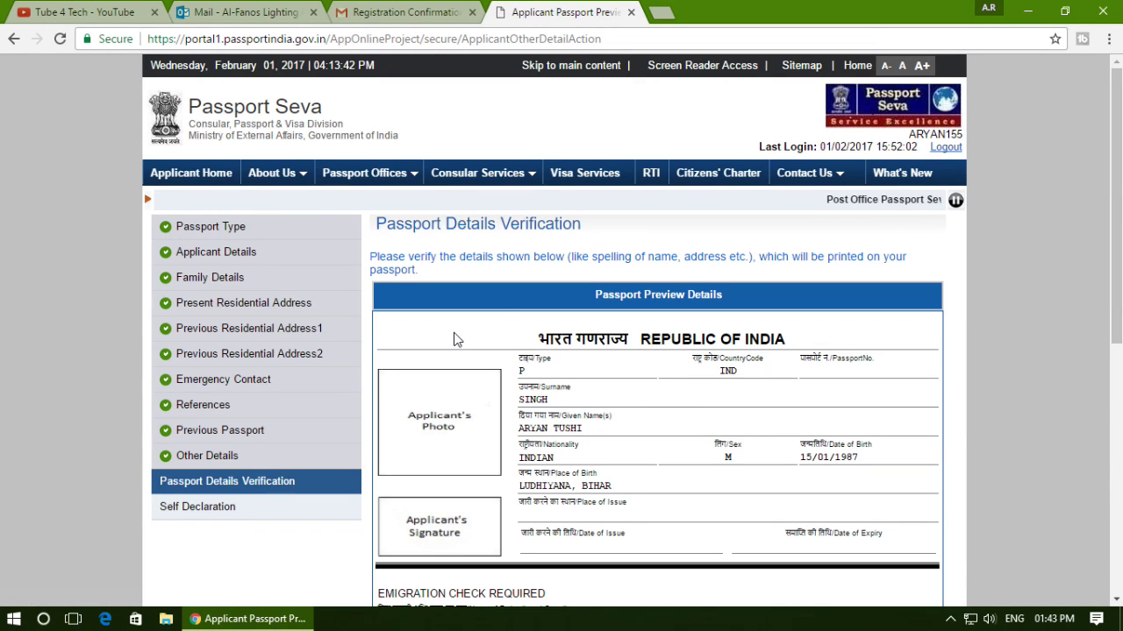
Scroll through the Passport Preview Details to verify the applicant's printed information.
{"action": "scroll", "coordinate": [455, 334], "scroll_direction": "down", "scroll_amount": 2}
{"action": "scroll", "coordinate": [464, 329], "scroll_direction": "down", "scroll_amount": 2}
{"action": "left_click_drag", "start_coordinate": [1120, 270], "coordinate": [1120, 241]}
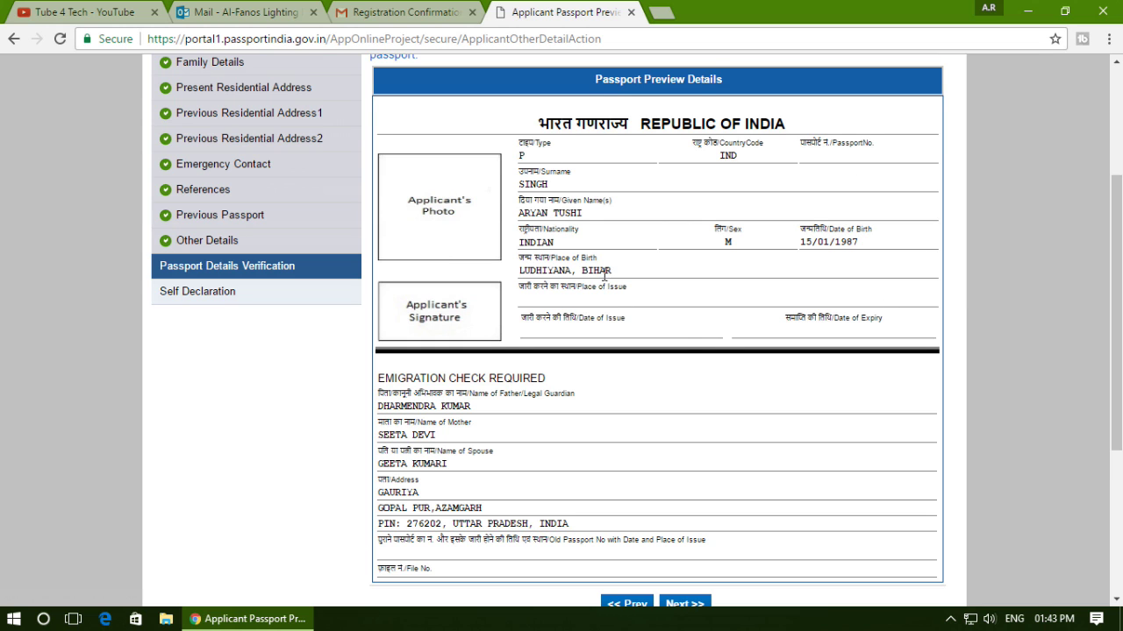
{"action": "scroll", "coordinate": [520, 351], "scroll_direction": "down", "scroll_amount": 3}
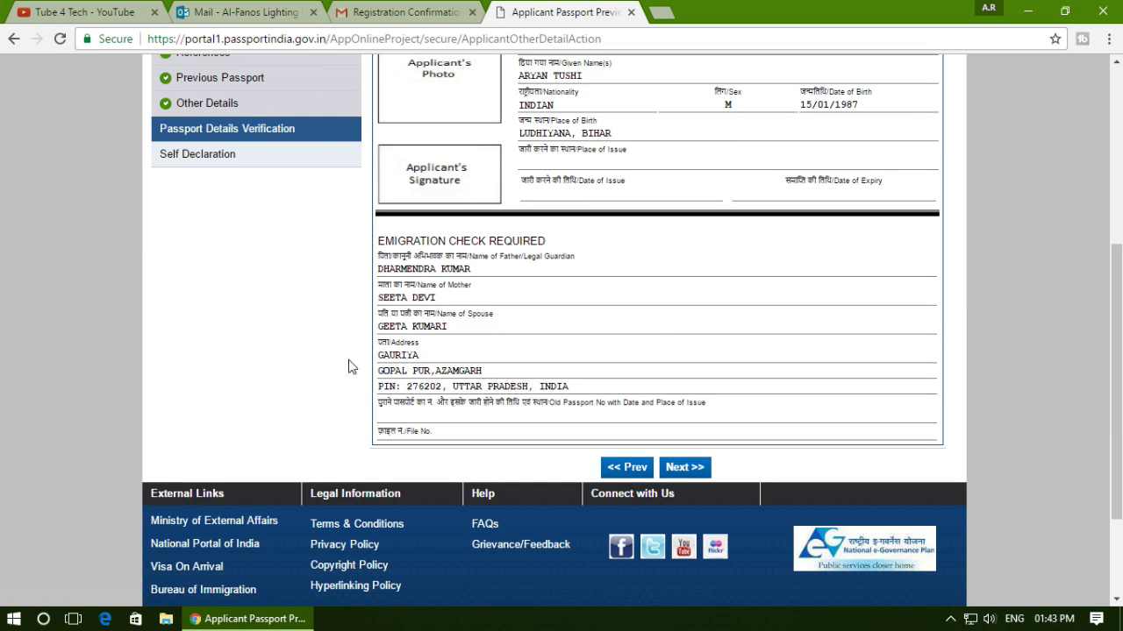
{"action": "scroll", "coordinate": [491, 325], "scroll_direction": "up", "scroll_amount": 3}
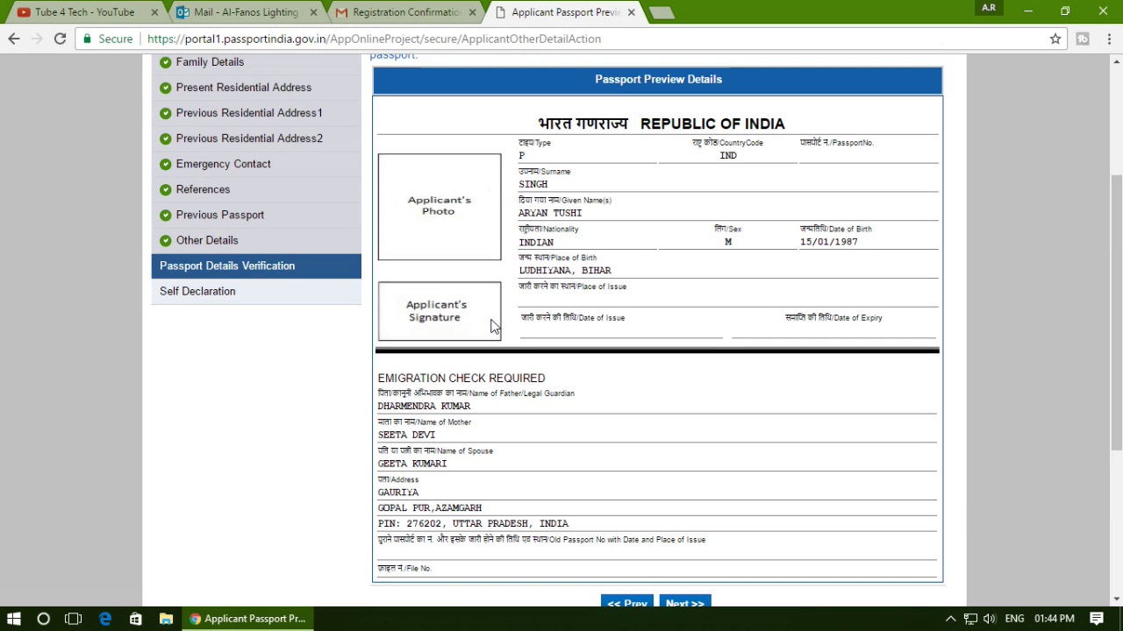
{"action": "scroll", "coordinate": [614, 239], "scroll_direction": "down", "scroll_amount": 3}
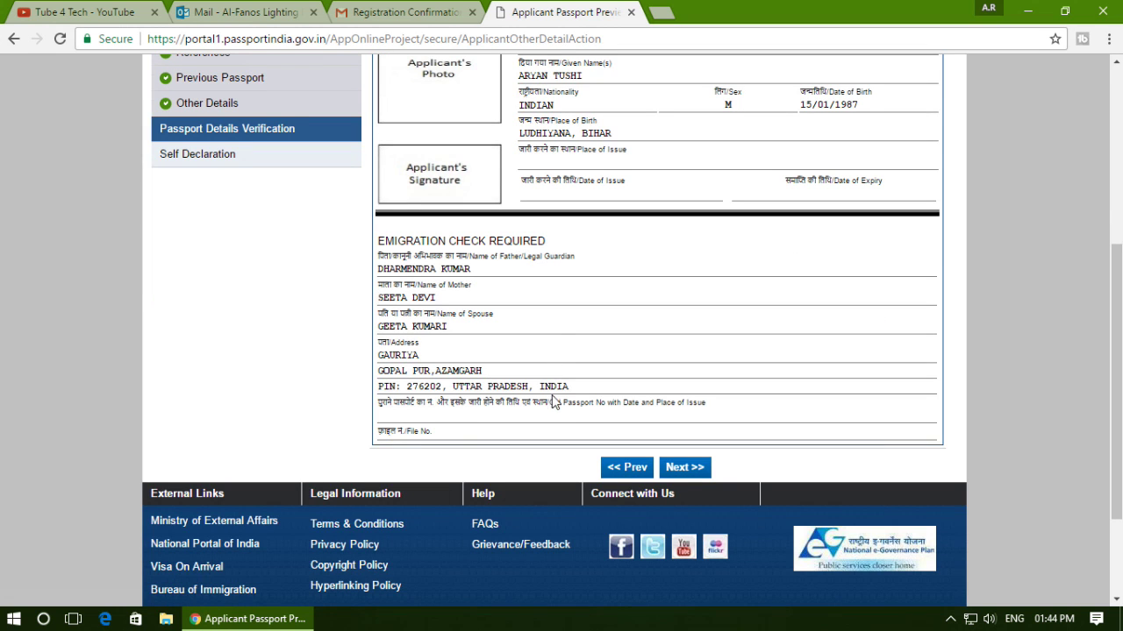
{"action": "scroll", "coordinate": [465, 281], "scroll_direction": "up", "scroll_amount": 3}
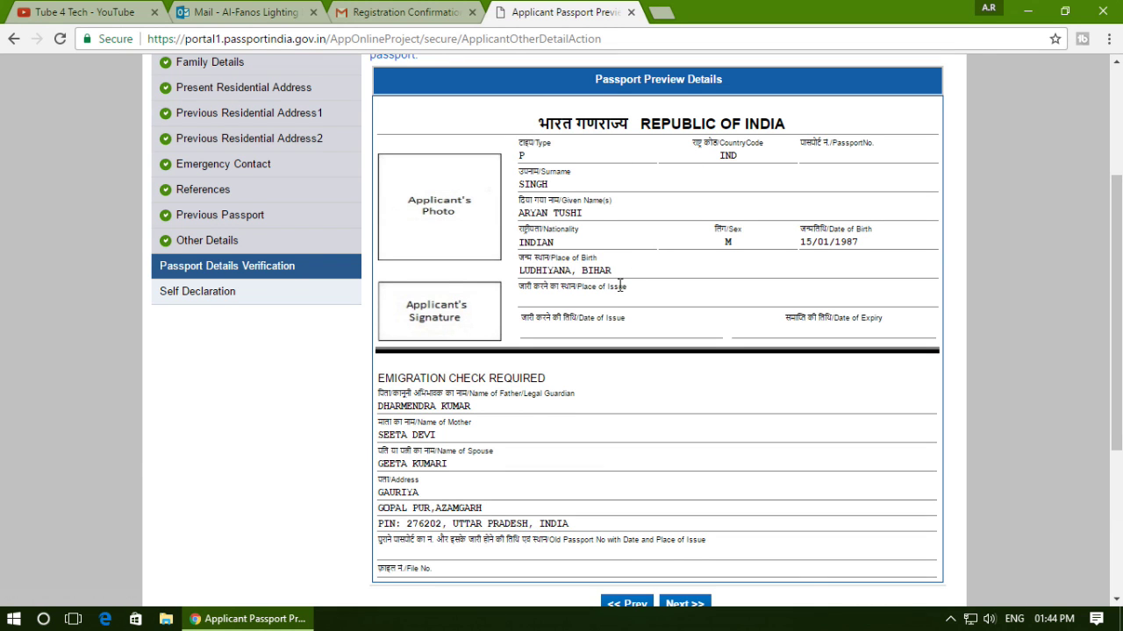
{"action": "scroll", "coordinate": [657, 351], "scroll_direction": "down", "scroll_amount": 3}
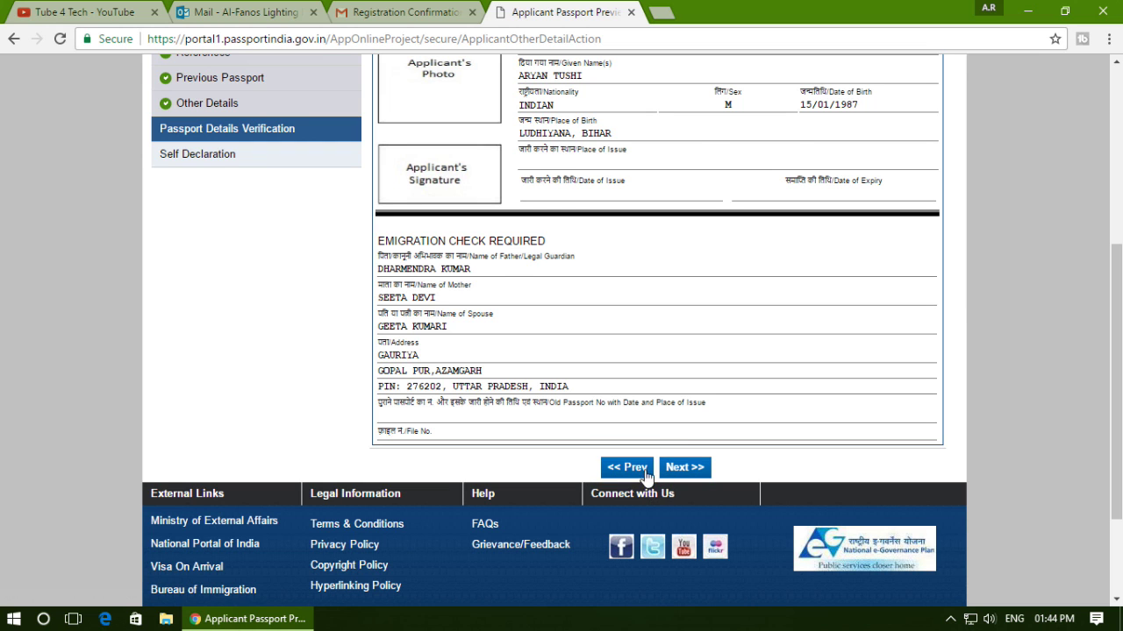
{"action": "scroll", "coordinate": [578, 413], "scroll_direction": "up", "scroll_amount": 3}
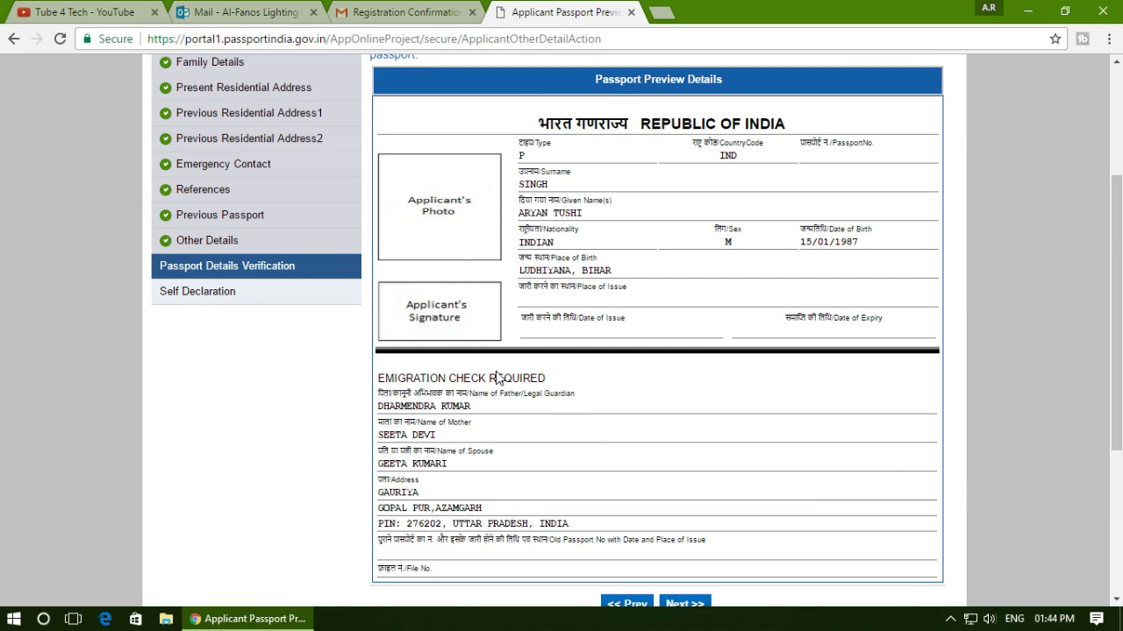
{"action": "scroll", "coordinate": [500, 378], "scroll_direction": "up", "scroll_amount": 3}
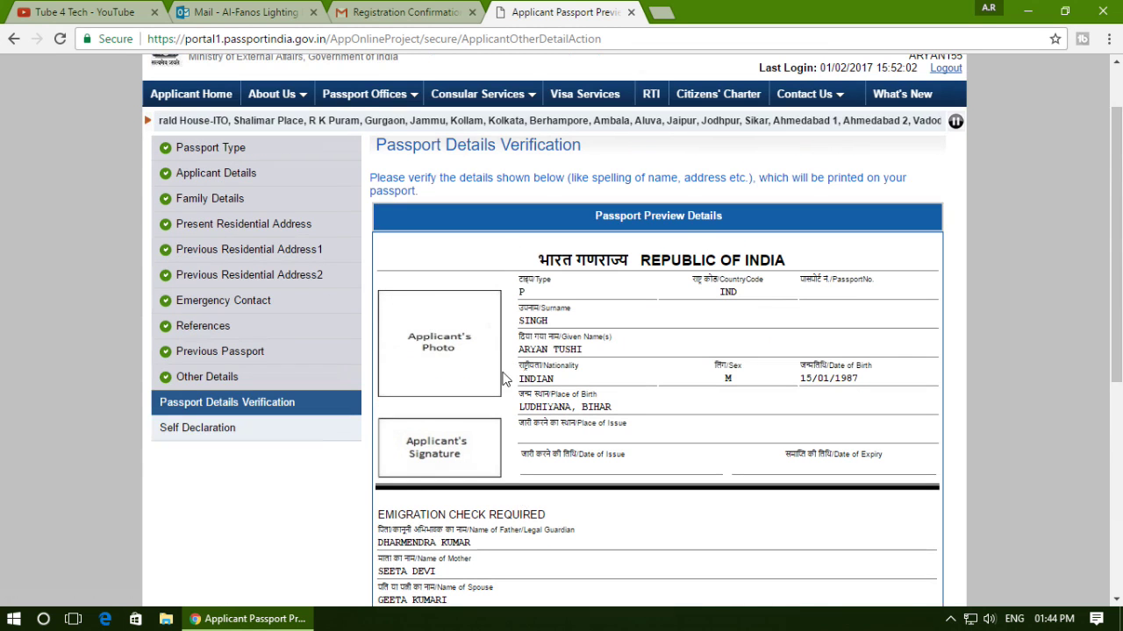
{"action": "scroll", "coordinate": [225, 443], "scroll_direction": "down", "scroll_amount": 3}
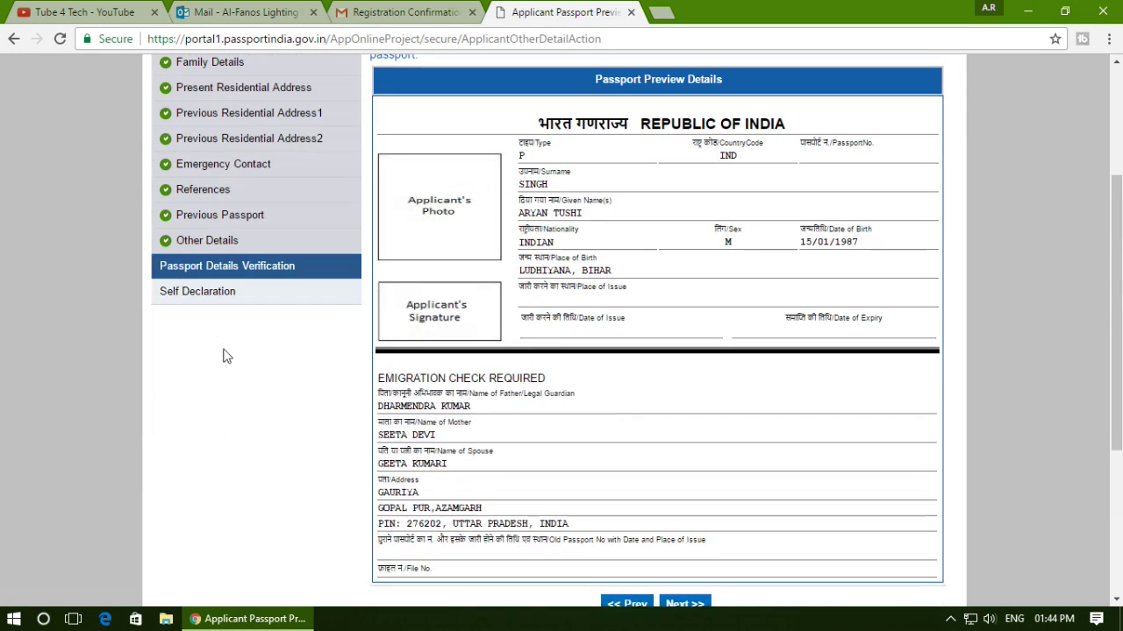
{"action": "scroll", "coordinate": [683, 504], "scroll_direction": "down", "scroll_amount": 3}
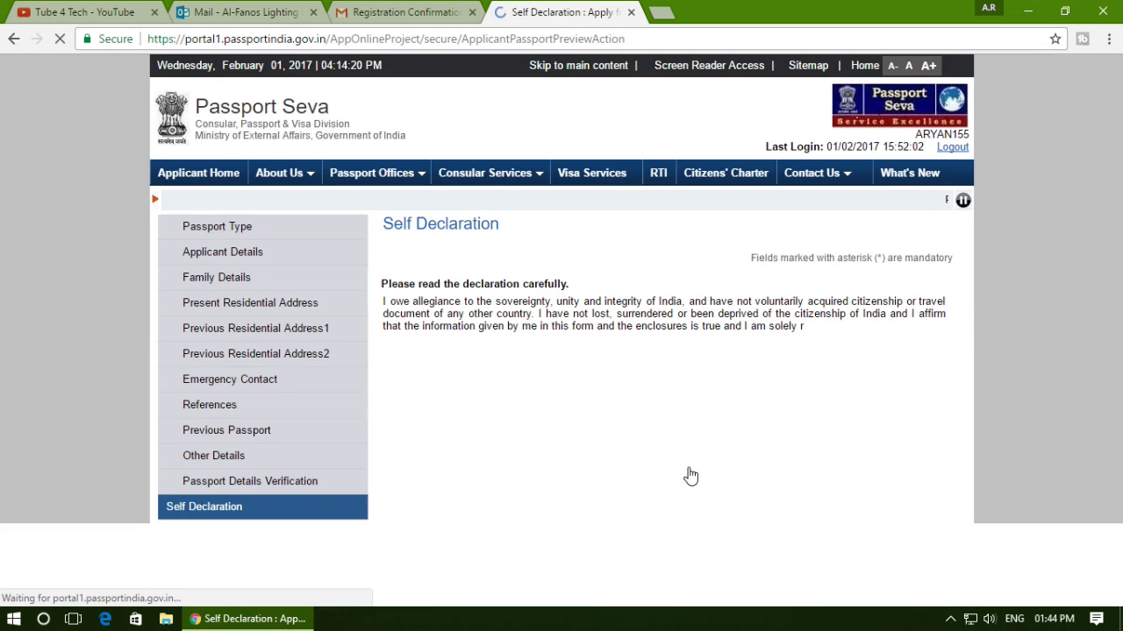
Enter KANPUR as the self declaration place and tick I Agree.
{"action": "scroll", "coordinate": [654, 469], "scroll_direction": "down", "scroll_amount": 3}
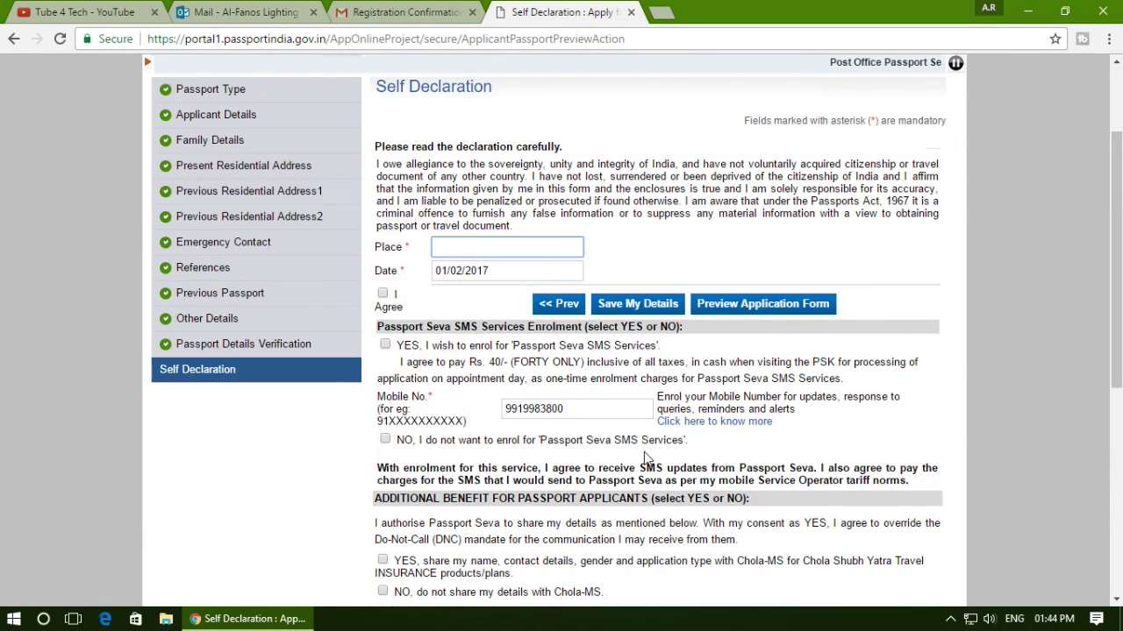
{"action": "scroll", "coordinate": [644, 456], "scroll_direction": "down", "scroll_amount": 3}
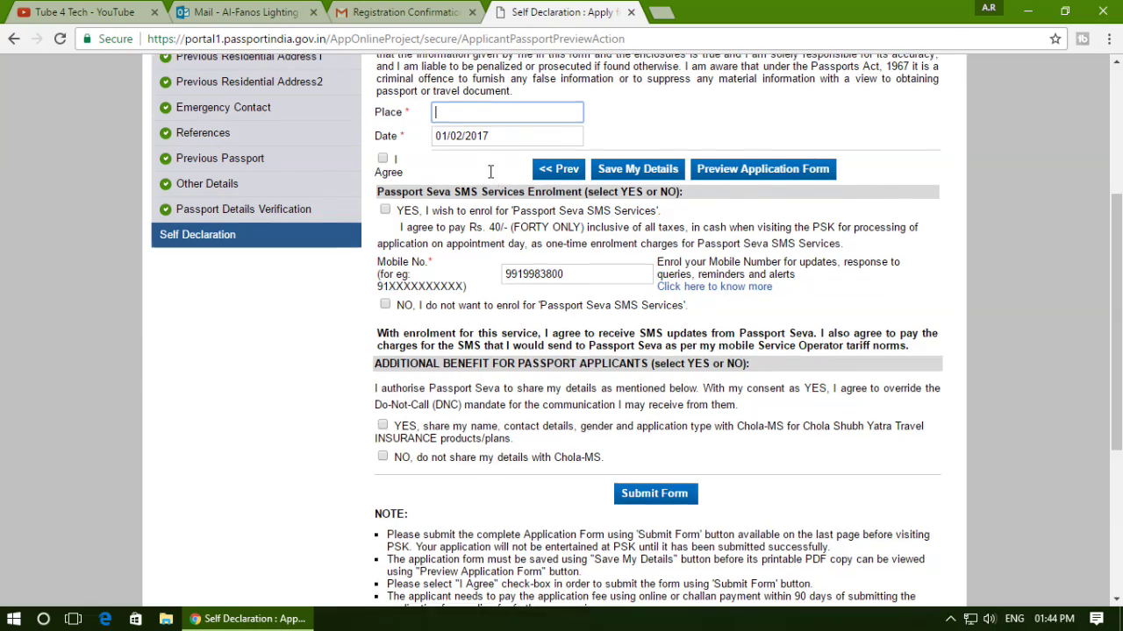
{"action": "scroll", "coordinate": [707, 254], "scroll_direction": "up", "scroll_amount": 3}
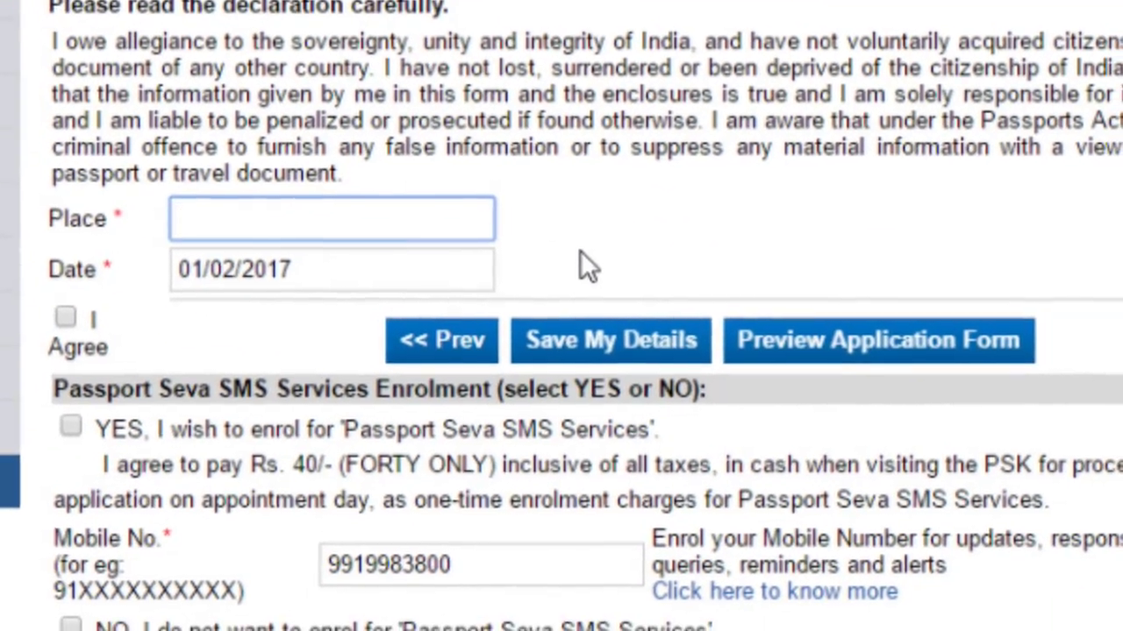
{"action": "type", "text": "kanpo"}
{"action": "key", "text": "BackSpace"}
{"action": "type", "text": "ur"}
{"action": "key", "text": "Tab"}
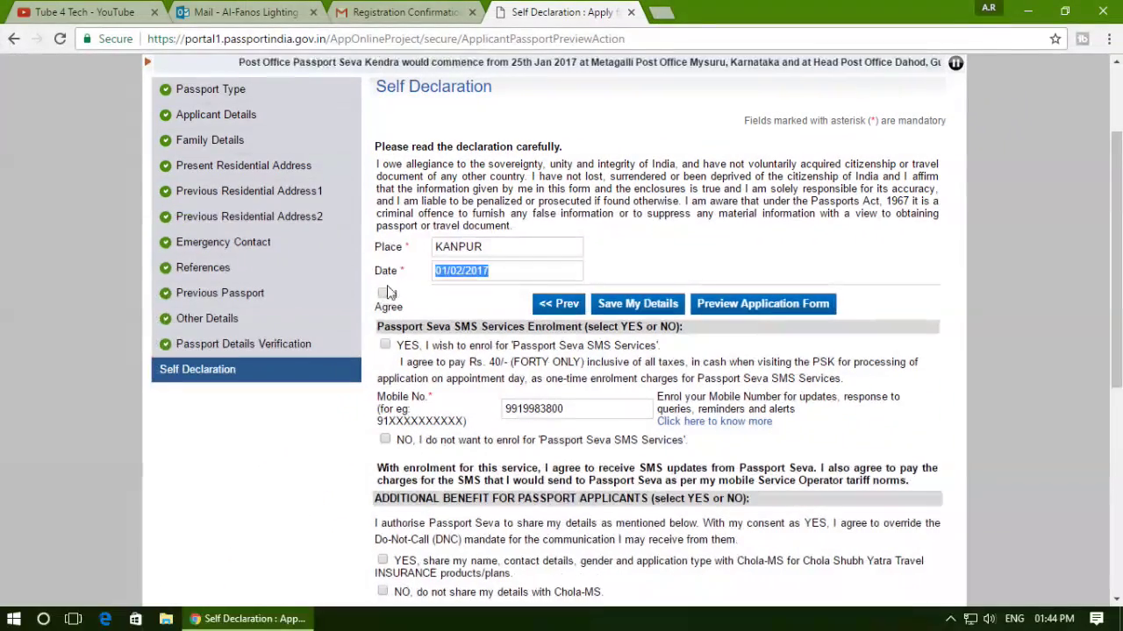
{"action": "left_click", "coordinate": [124, 286]}
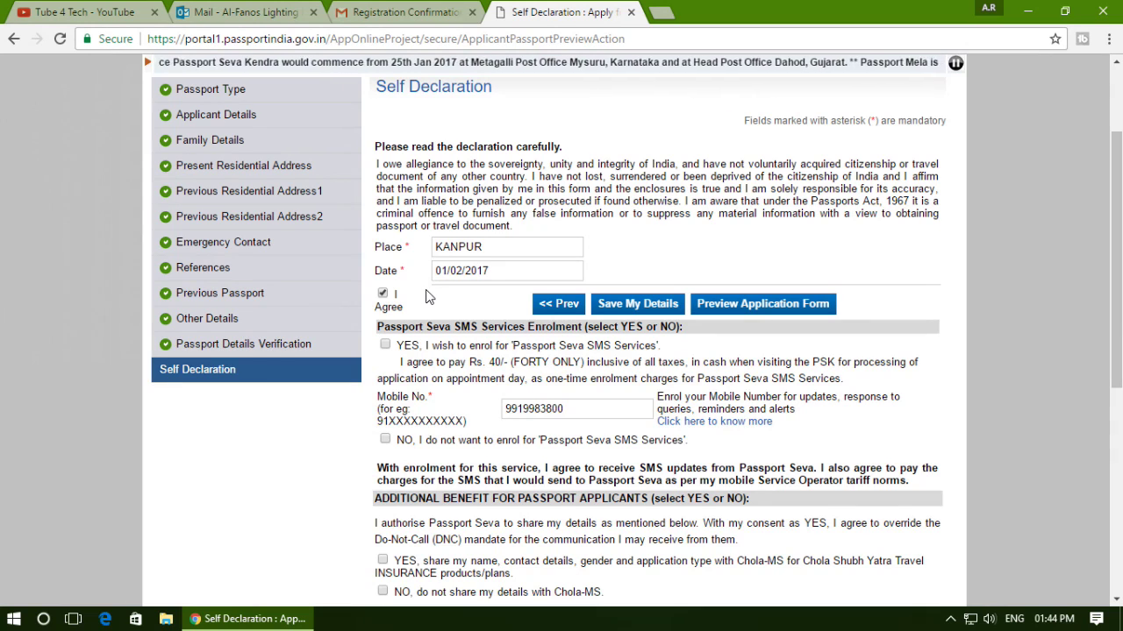
Decline SMS Services enrolment by ticking NO and submit the application form.
{"action": "scroll", "coordinate": [429, 294], "scroll_direction": "down", "scroll_amount": 4}
{"action": "scroll", "coordinate": [720, 250], "scroll_direction": "up", "scroll_amount": 4}
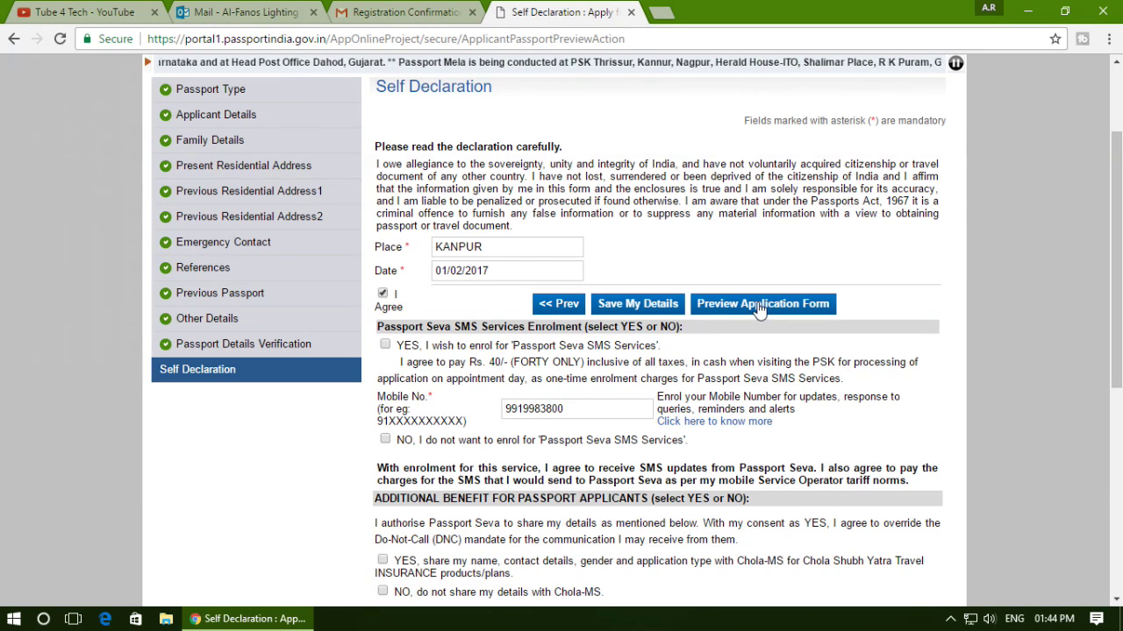
{"action": "scroll", "coordinate": [759, 309], "scroll_direction": "down", "scroll_amount": 3}
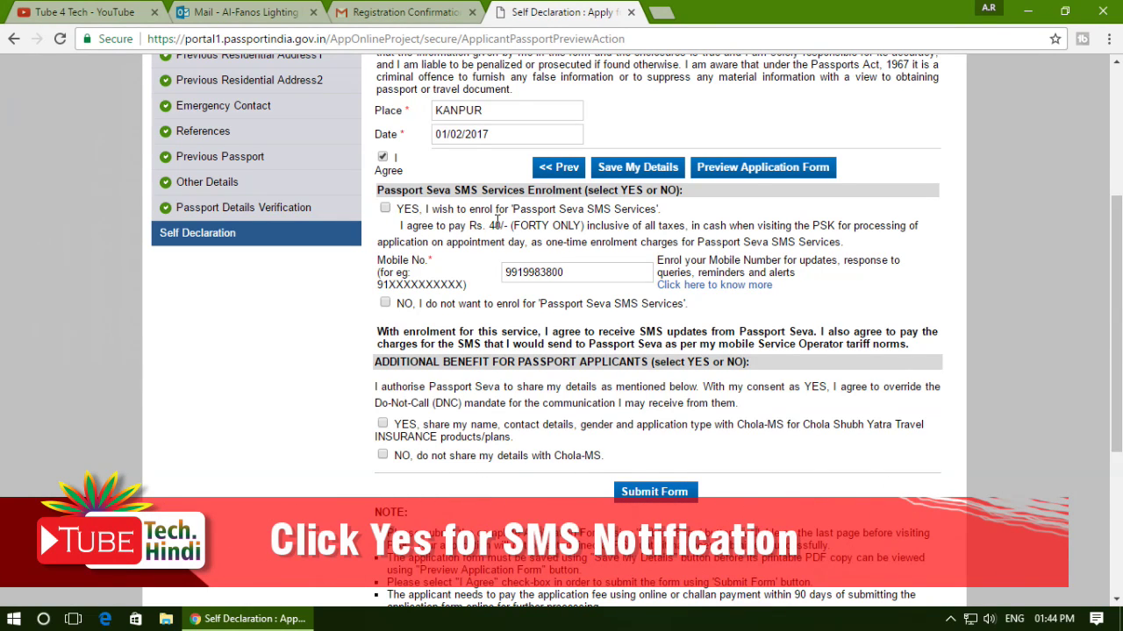
{"action": "left_click", "coordinate": [385, 209]}
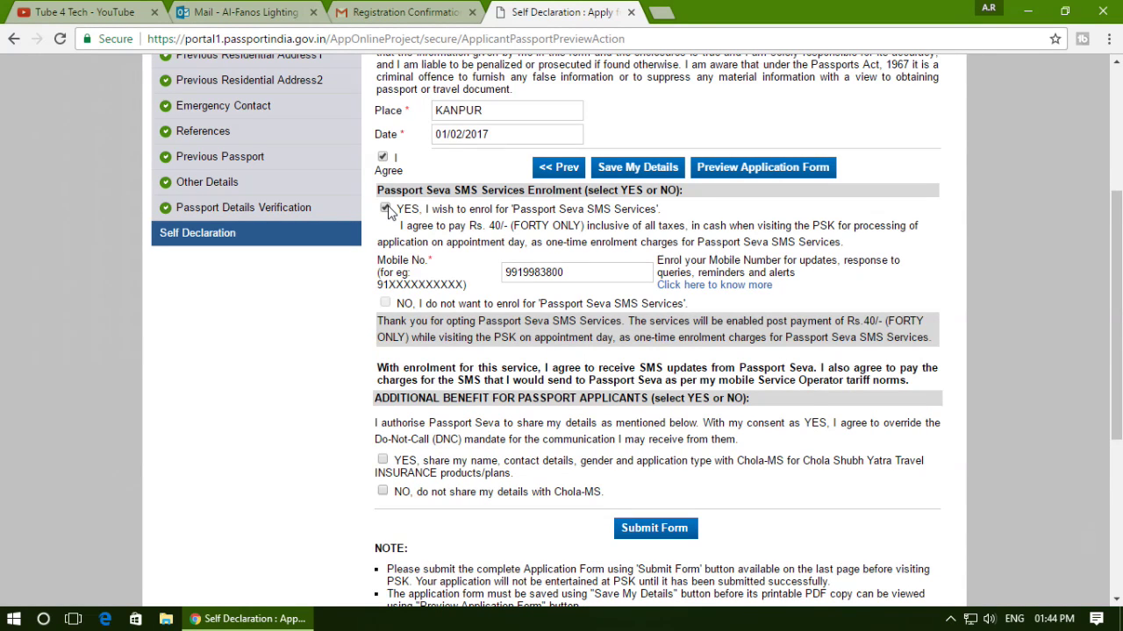
{"action": "left_click", "coordinate": [385, 209]}
{"action": "scroll", "coordinate": [535, 390], "scroll_direction": "down", "scroll_amount": 2}
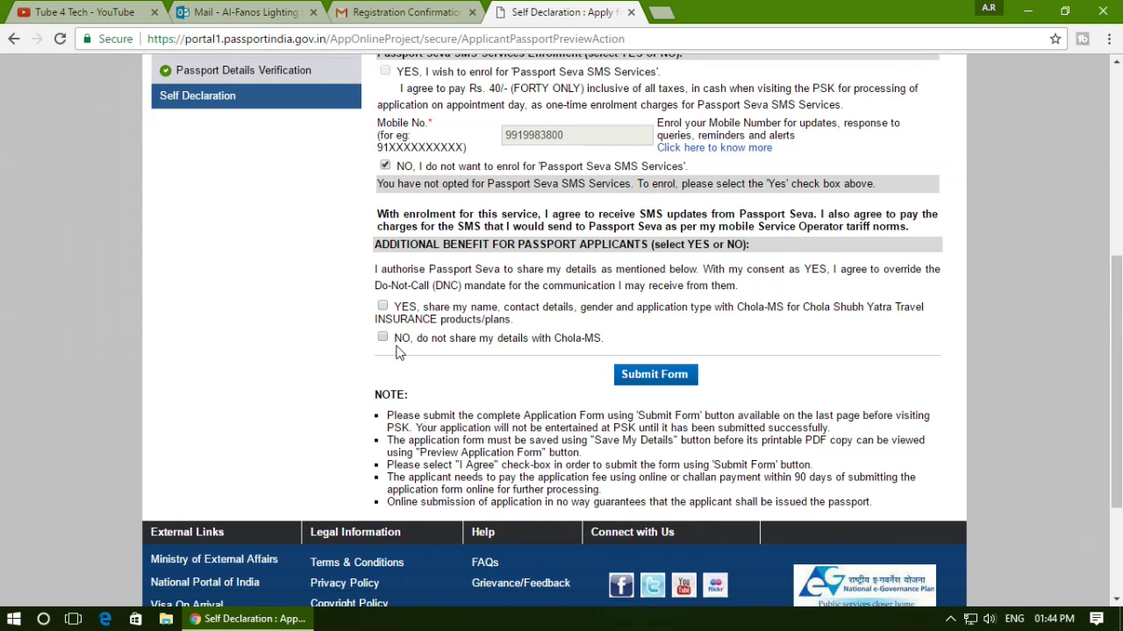
{"action": "left_click", "coordinate": [657, 377]}
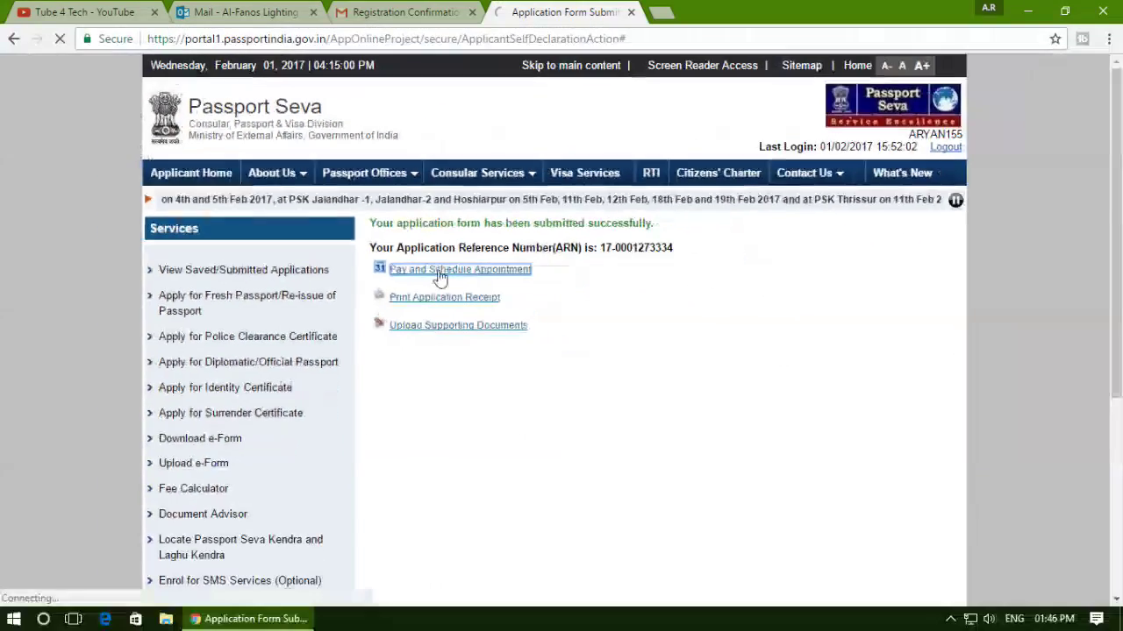
Start Pay and Schedule Appointment with Online Payment as the payment mode and confirm.
{"action": "left_click", "coordinate": [568, 325]}
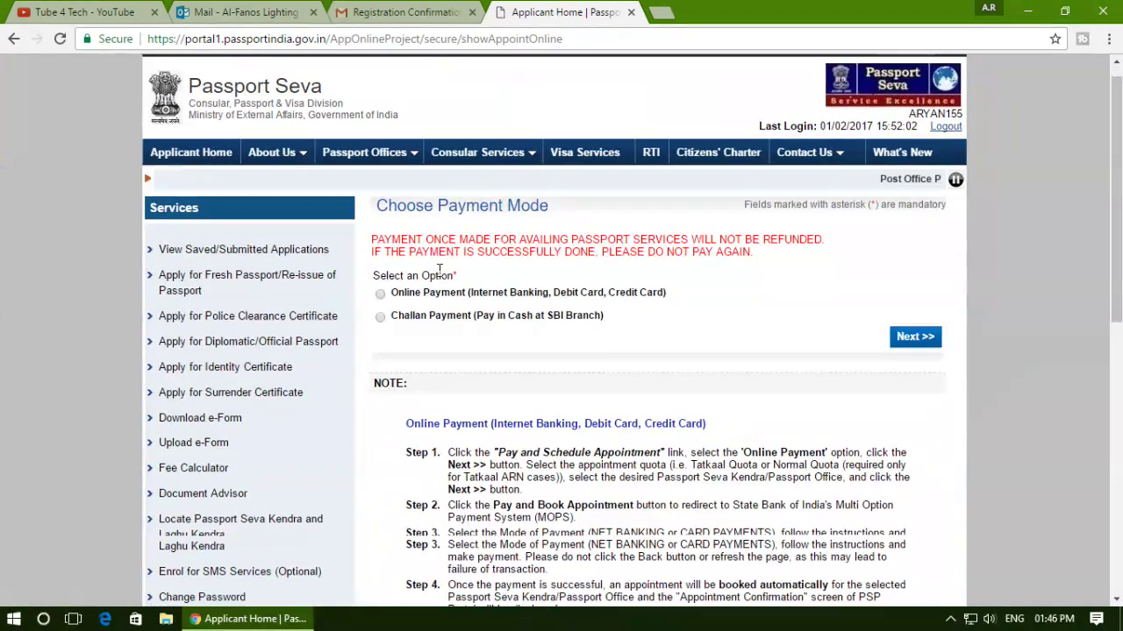
{"action": "scroll", "coordinate": [439, 277], "scroll_direction": "down", "scroll_amount": 3}
{"action": "scroll", "coordinate": [436, 278], "scroll_direction": "up", "scroll_amount": 3}
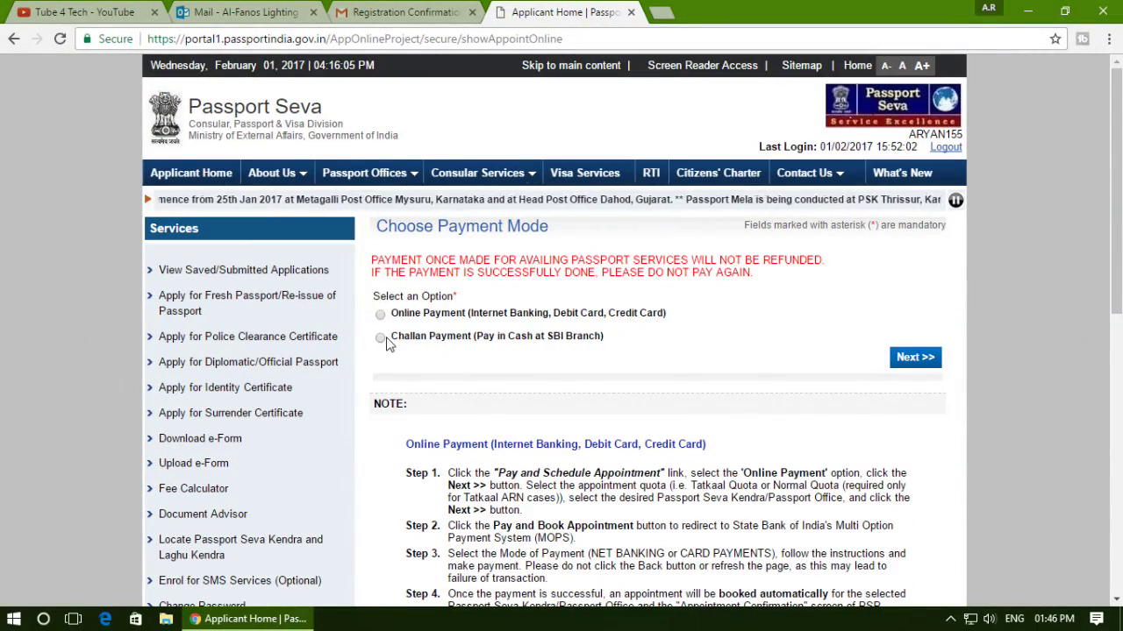
{"action": "left_click", "coordinate": [382, 339]}
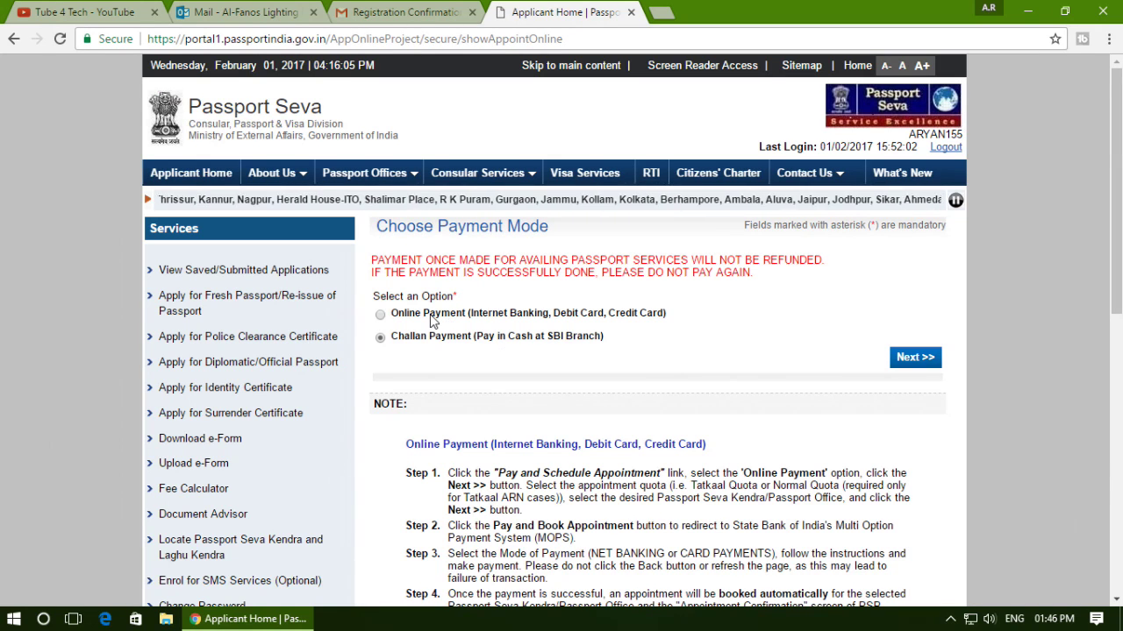
{"action": "left_click", "coordinate": [380, 314]}
{"action": "scroll", "coordinate": [526, 333], "scroll_direction": "down", "scroll_amount": 1}
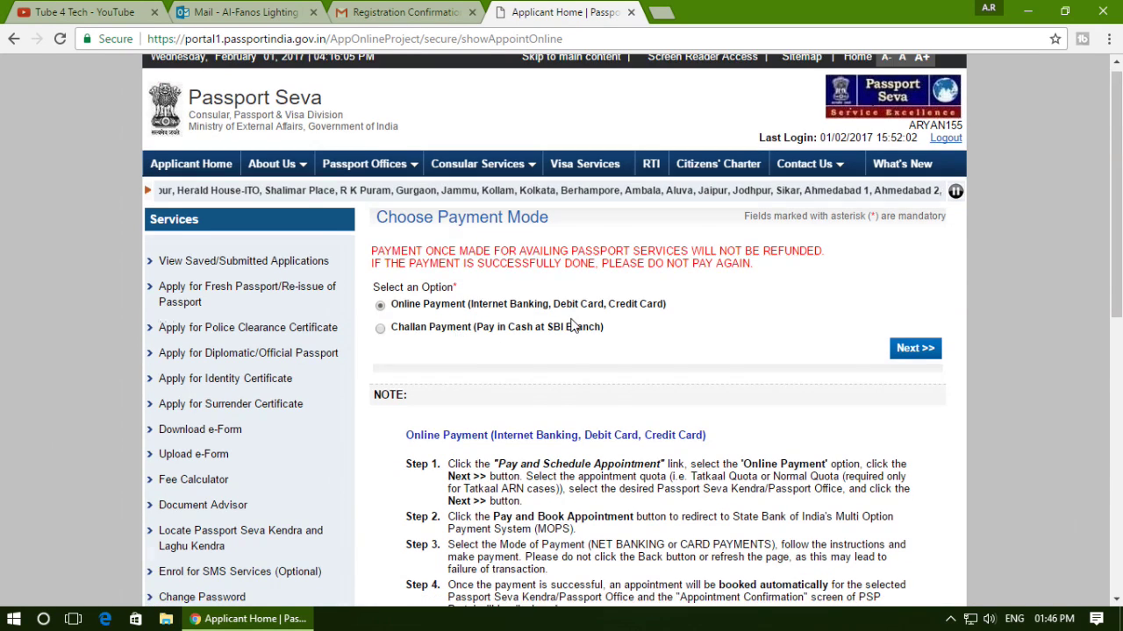
{"action": "scroll", "coordinate": [572, 324], "scroll_direction": "down", "scroll_amount": 2}
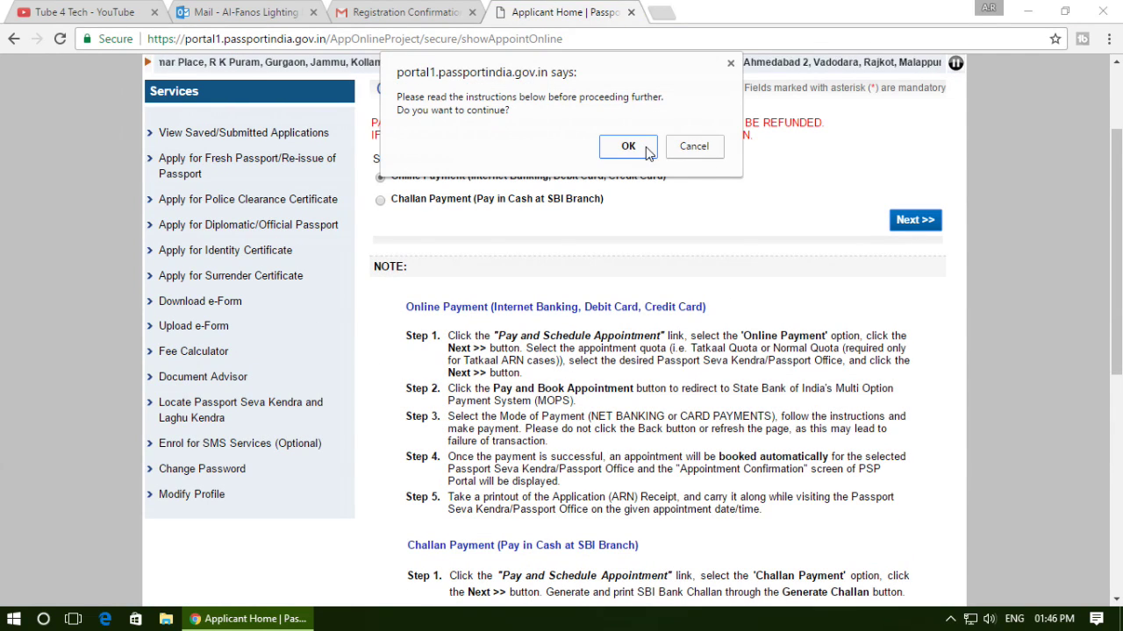
{"action": "left_click", "coordinate": [645, 146]}
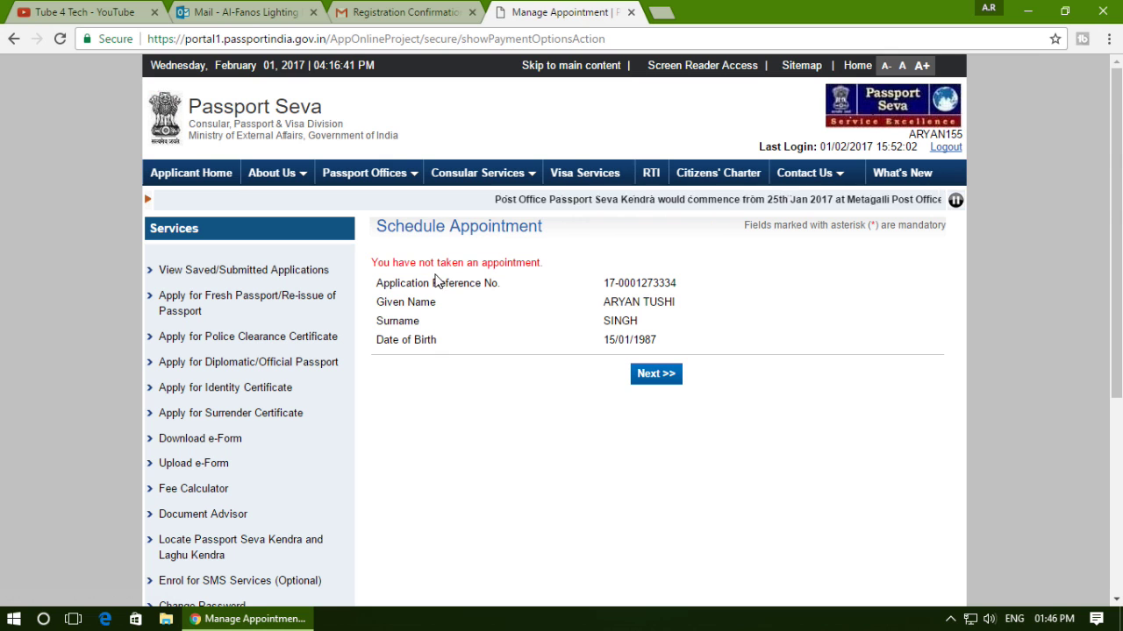
Choose PSK Varanasi as the appointment location and enter the displayed captcha characters.
{"action": "left_click", "coordinate": [662, 377]}
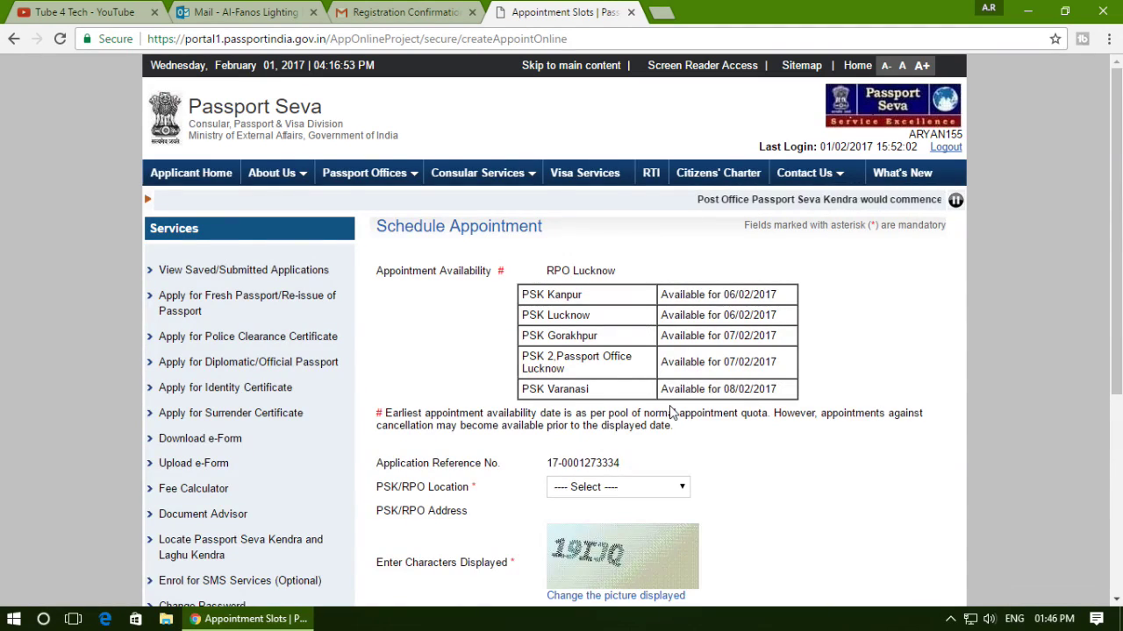
{"action": "scroll", "coordinate": [627, 342], "scroll_direction": "down", "scroll_amount": 2}
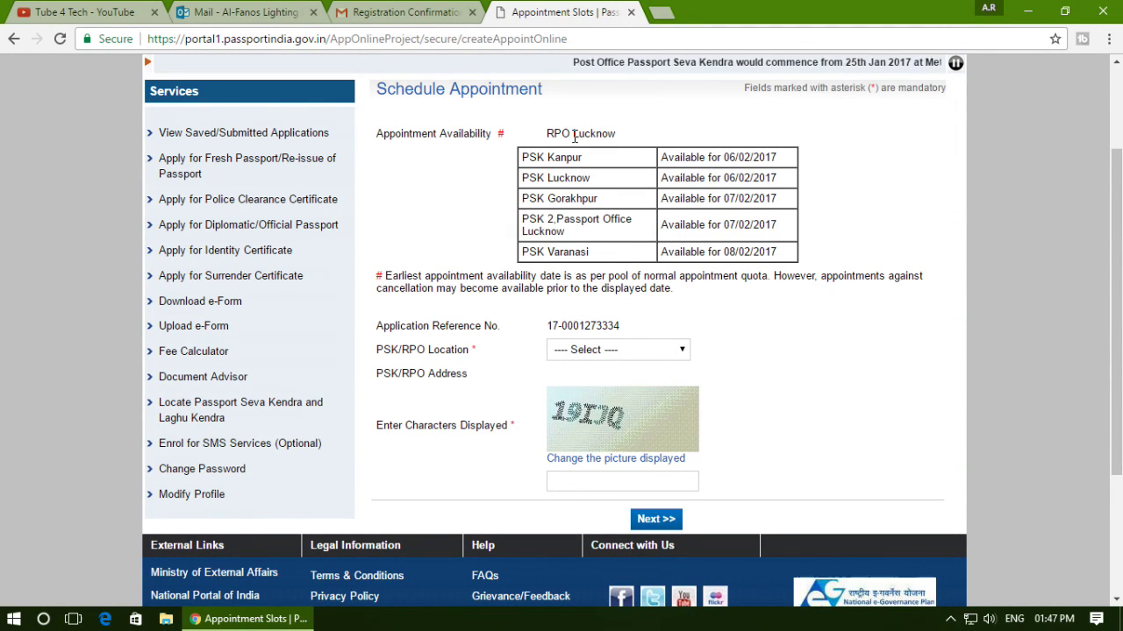
{"action": "left_click", "coordinate": [590, 352]}
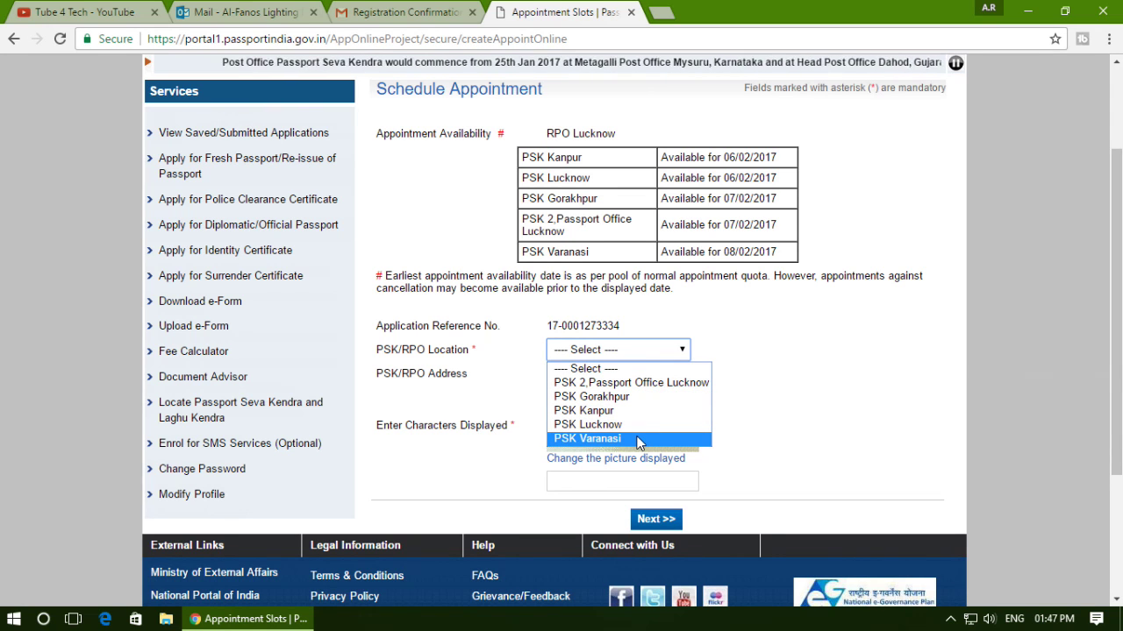
{"action": "left_click", "coordinate": [637, 440]}
{"action": "scroll", "coordinate": [670, 414], "scroll_direction": "down", "scroll_amount": 3}
{"action": "left_click", "coordinate": [595, 355]}
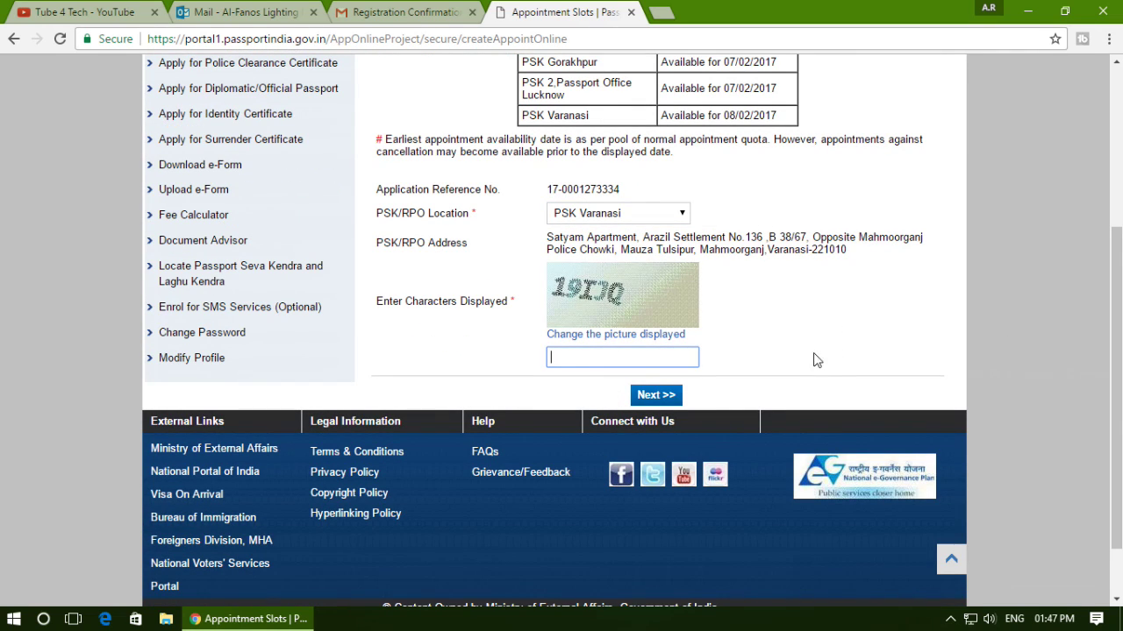
{"action": "type", "text": "19IJQ"}
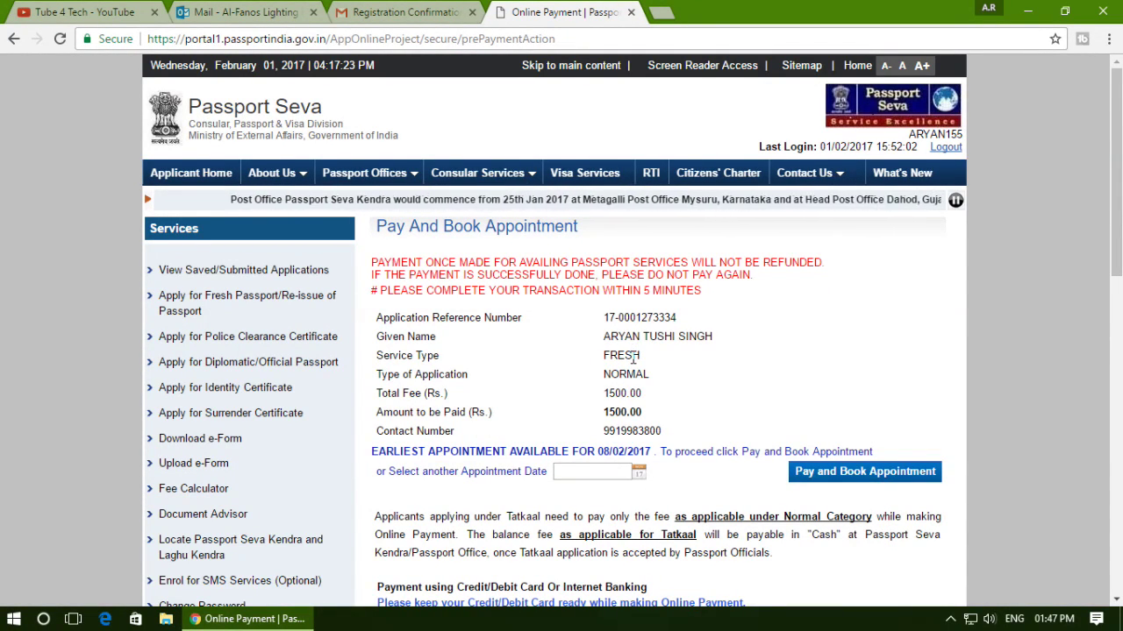
{"action": "scroll", "coordinate": [633, 358], "scroll_direction": "down", "scroll_amount": 3}
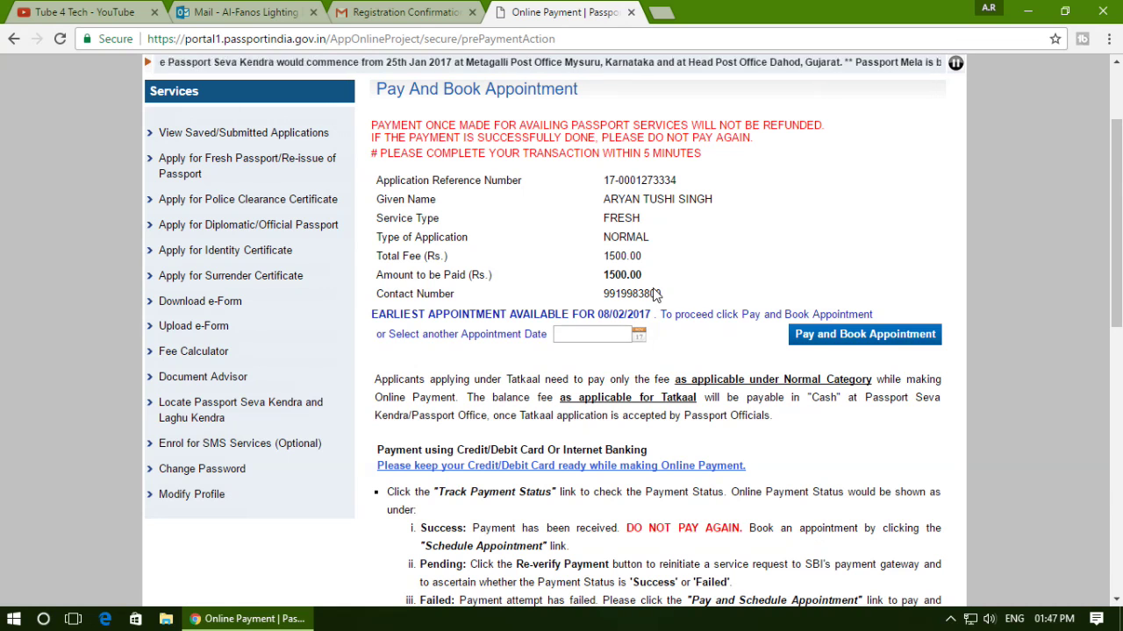
{"action": "scroll", "coordinate": [515, 280], "scroll_direction": "up", "scroll_amount": 3}
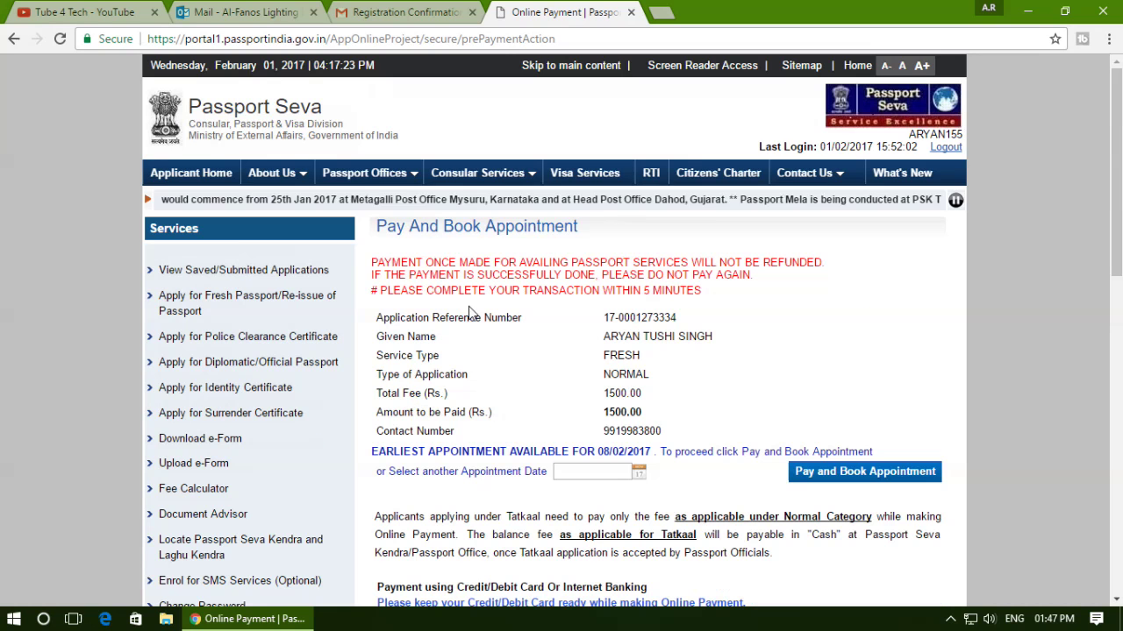
{"action": "left_click_drag", "start_coordinate": [595, 412], "coordinate": [647, 413]}
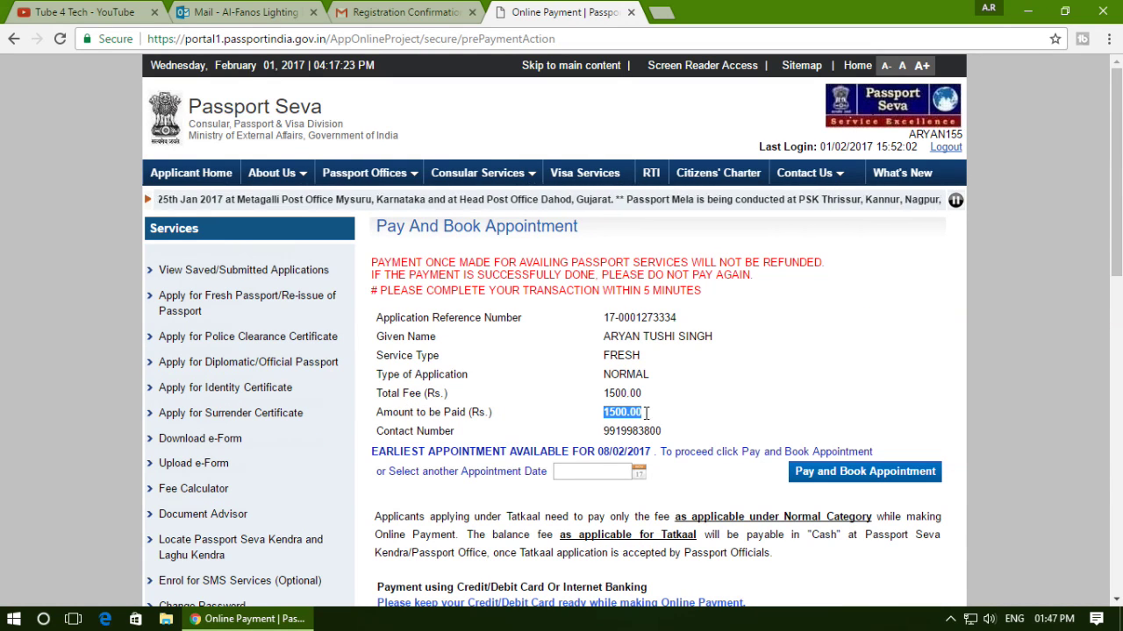
{"action": "scroll", "coordinate": [643, 413], "scroll_direction": "down", "scroll_amount": 3}
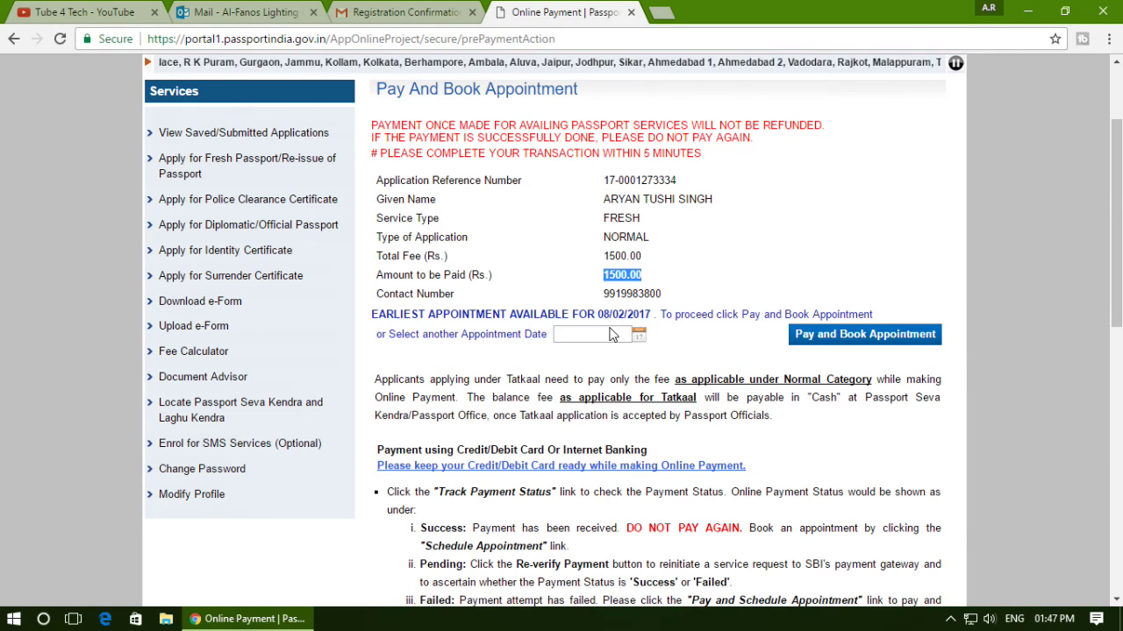
{"action": "left_click_drag", "start_coordinate": [604, 314], "coordinate": [632, 317]}
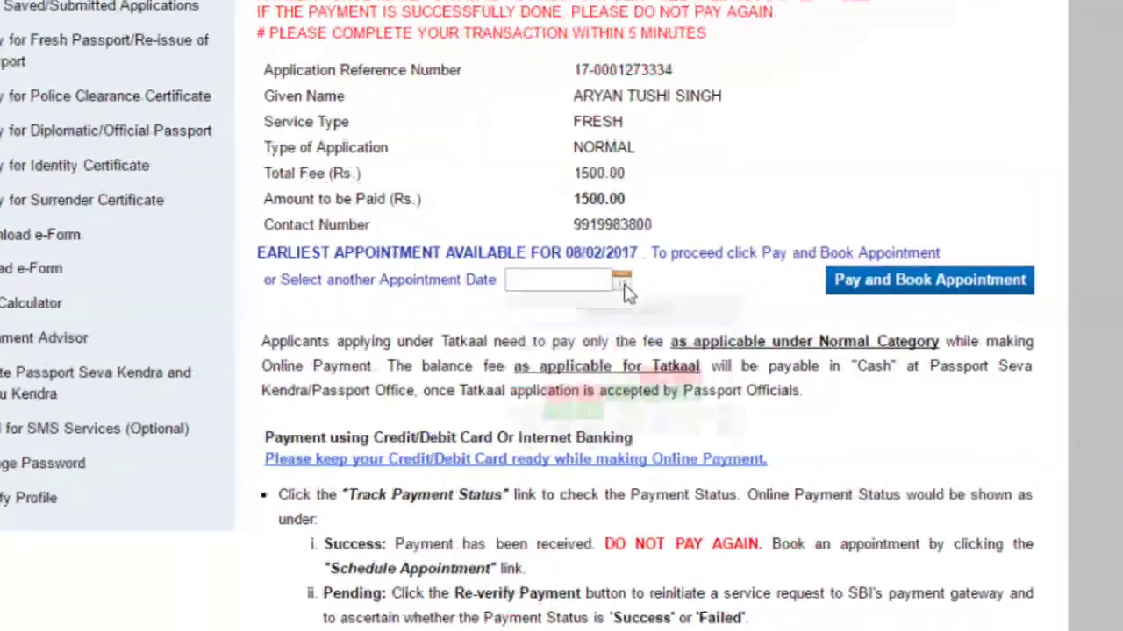
{"action": "left_click", "coordinate": [640, 337]}
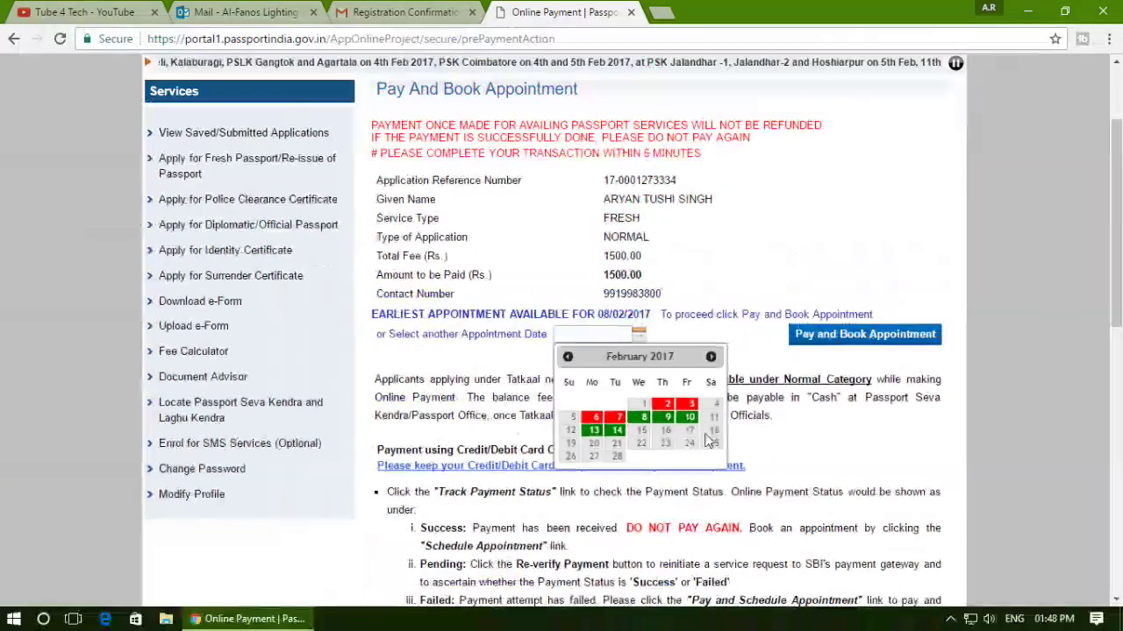
{"action": "left_click", "coordinate": [966, 246]}
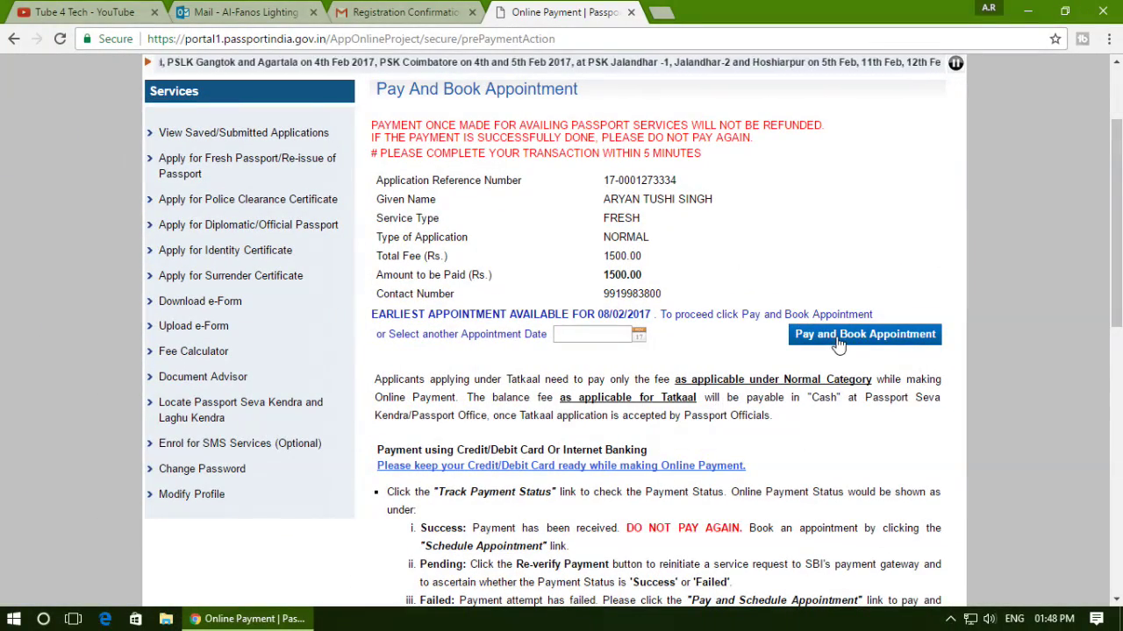
{"action": "scroll", "coordinate": [825, 424], "scroll_direction": "up", "scroll_amount": 2}
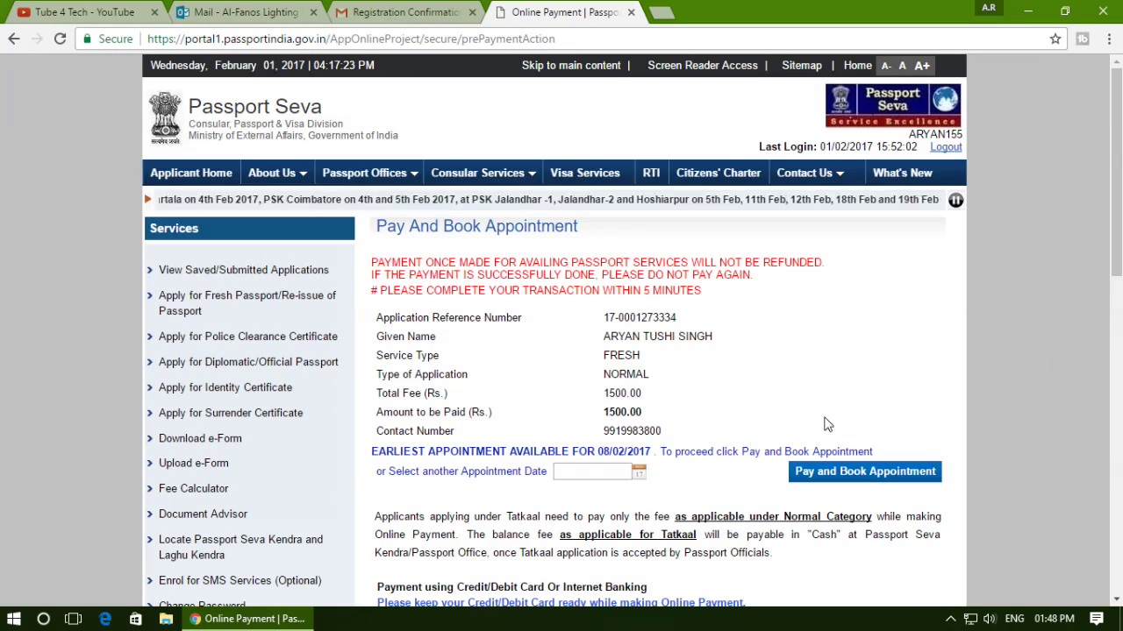
{"action": "scroll", "coordinate": [827, 451], "scroll_direction": "down", "scroll_amount": 2}
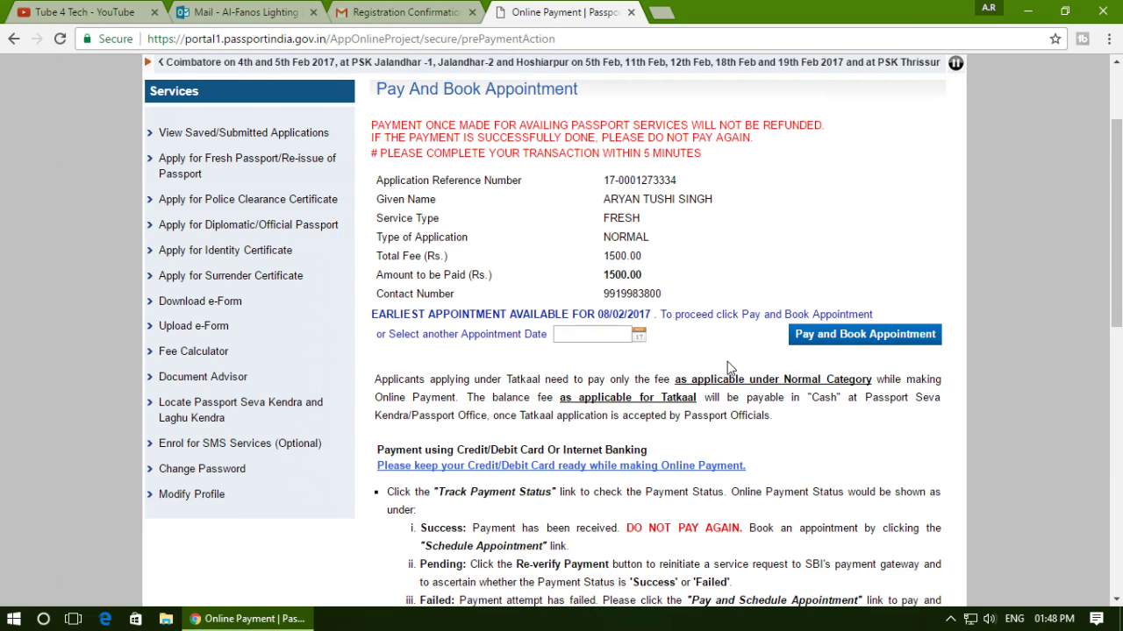
{"action": "scroll", "coordinate": [723, 367], "scroll_direction": "down", "scroll_amount": 2}
{"action": "scroll", "coordinate": [722, 367], "scroll_direction": "up", "scroll_amount": 2}
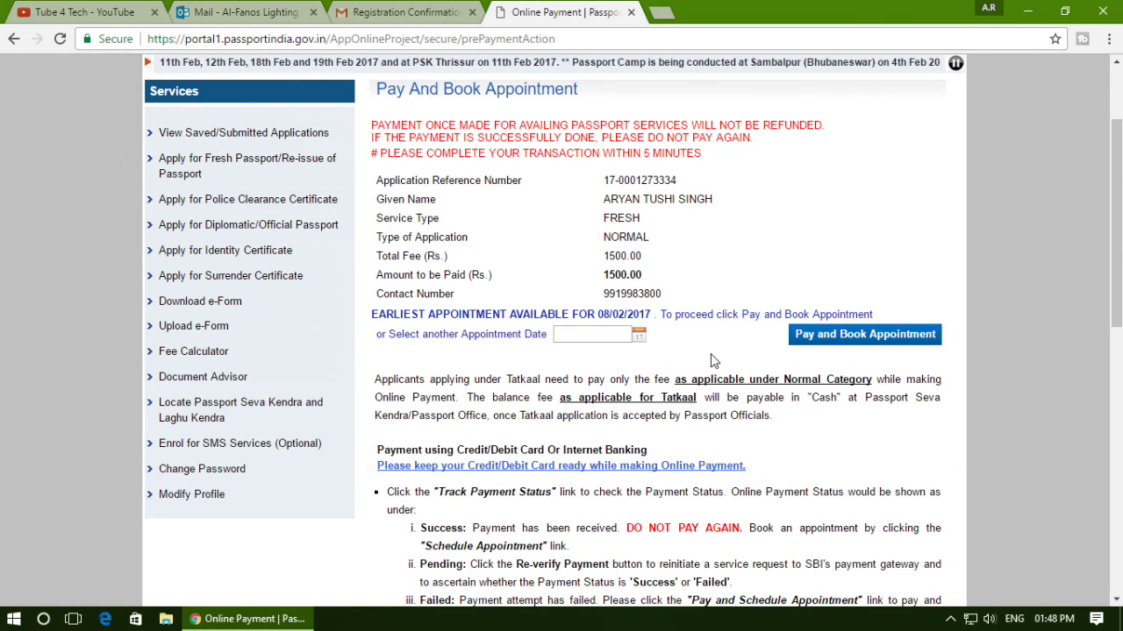
{"action": "scroll", "coordinate": [697, 355], "scroll_direction": "up", "scroll_amount": 3}
{"action": "scroll", "coordinate": [625, 359], "scroll_direction": "down", "scroll_amount": 3}
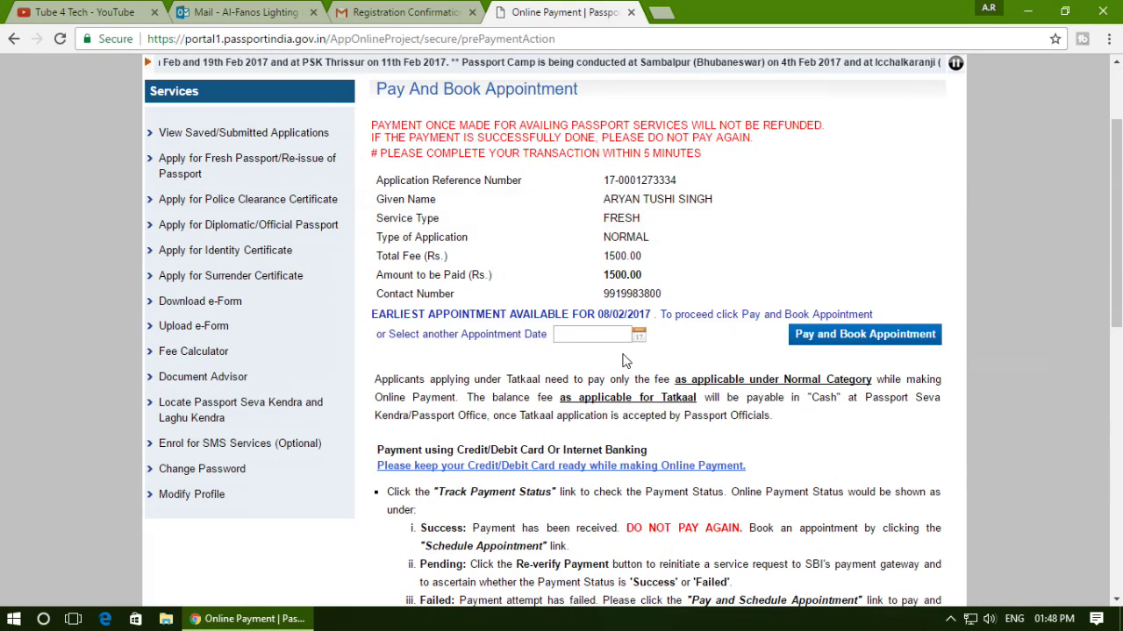
{"action": "scroll", "coordinate": [202, 219], "scroll_direction": "up", "scroll_amount": 3}
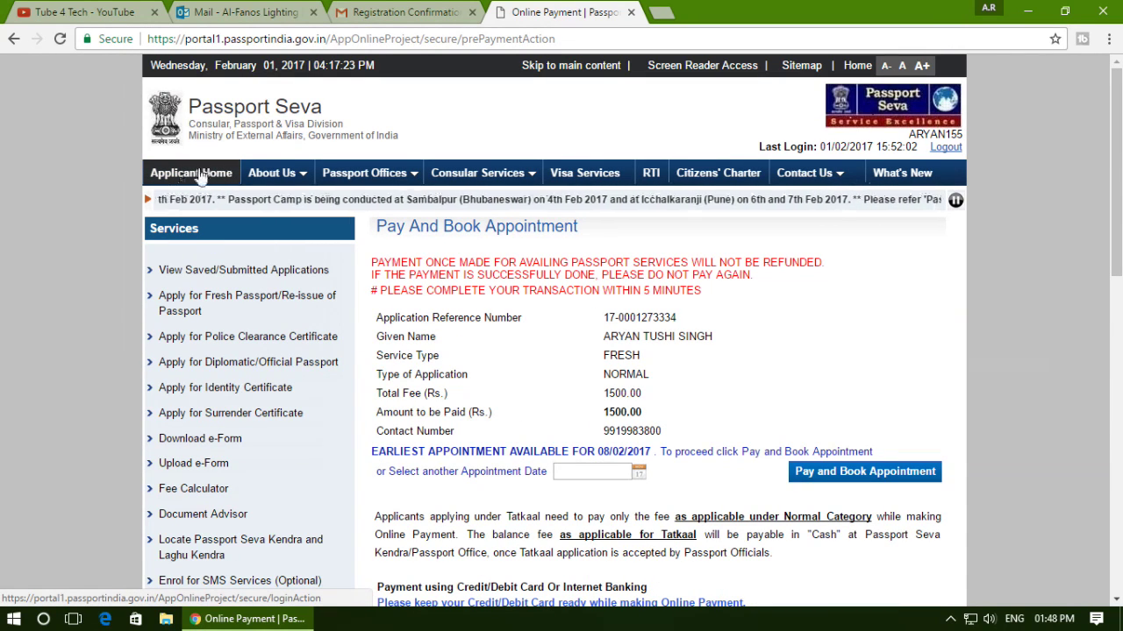
Go via Applicant Home to View Saved/Submitted Applications and view the Print Application Receipt.
{"action": "left_click", "coordinate": [175, 174]}
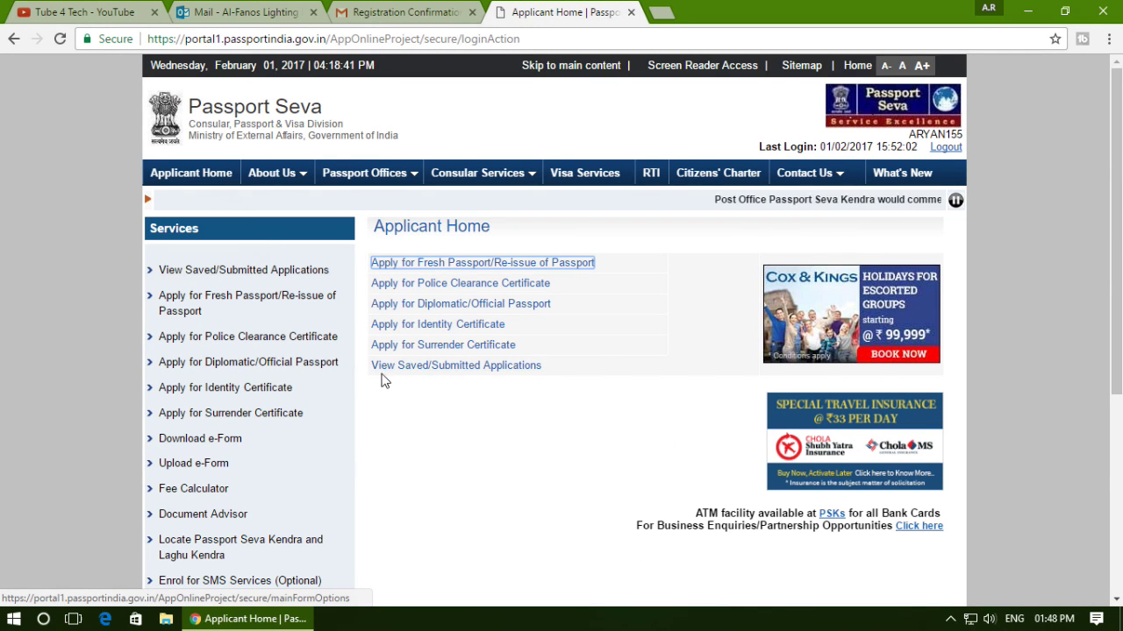
{"action": "left_click", "coordinate": [483, 372]}
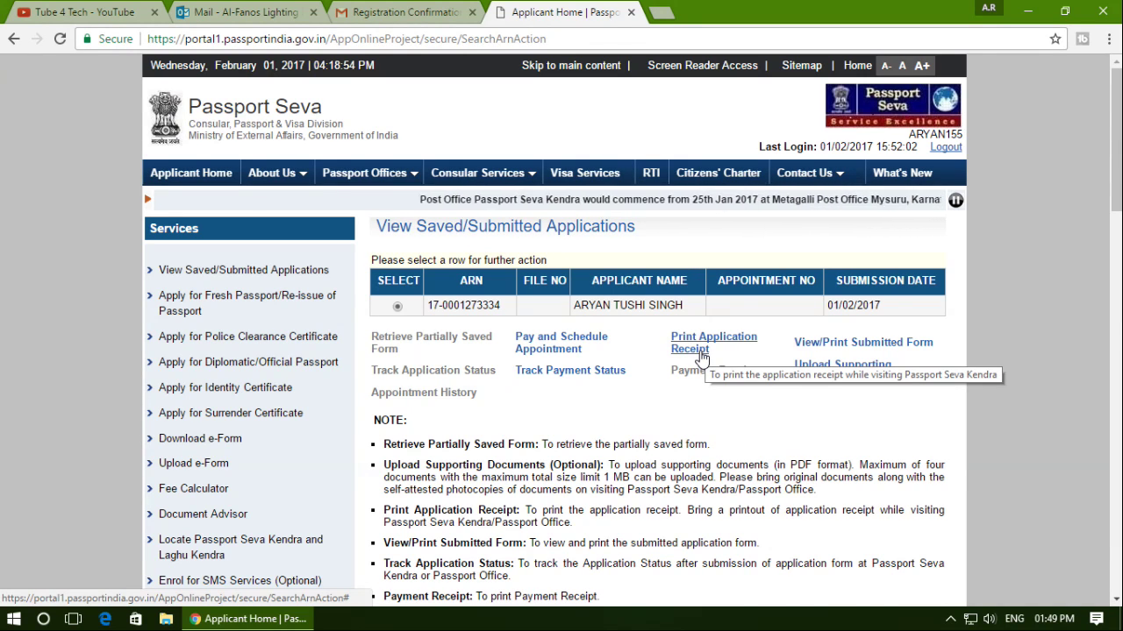
{"action": "left_click", "coordinate": [702, 349]}
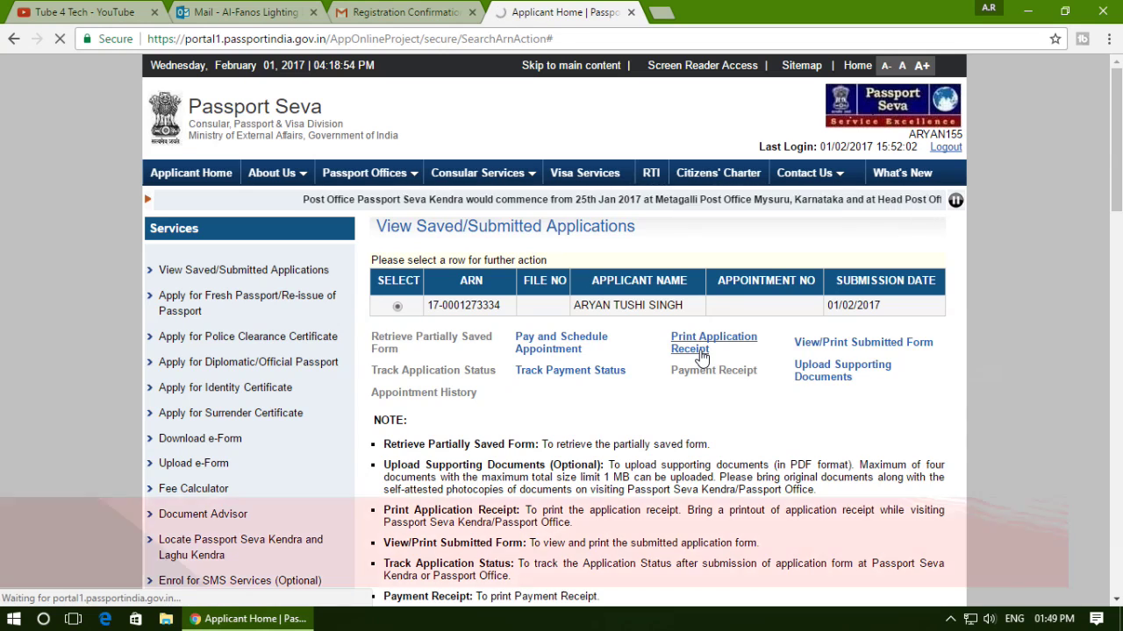
{"action": "scroll", "coordinate": [604, 257], "scroll_direction": "down", "scroll_amount": 4}
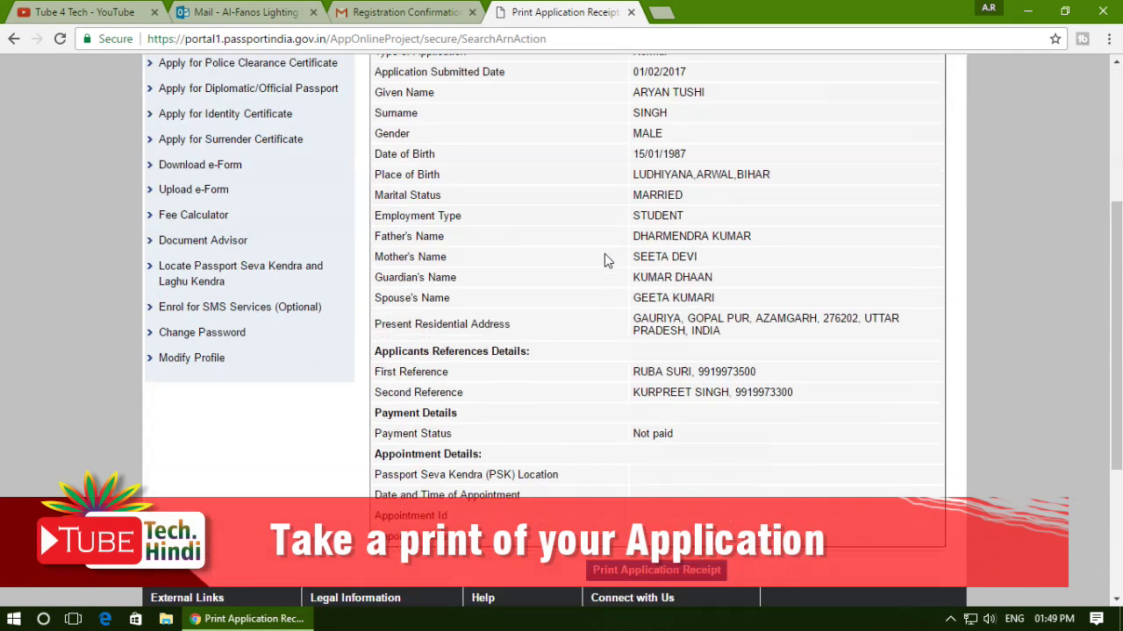
{"action": "scroll", "coordinate": [604, 261], "scroll_direction": "down", "scroll_amount": 3}
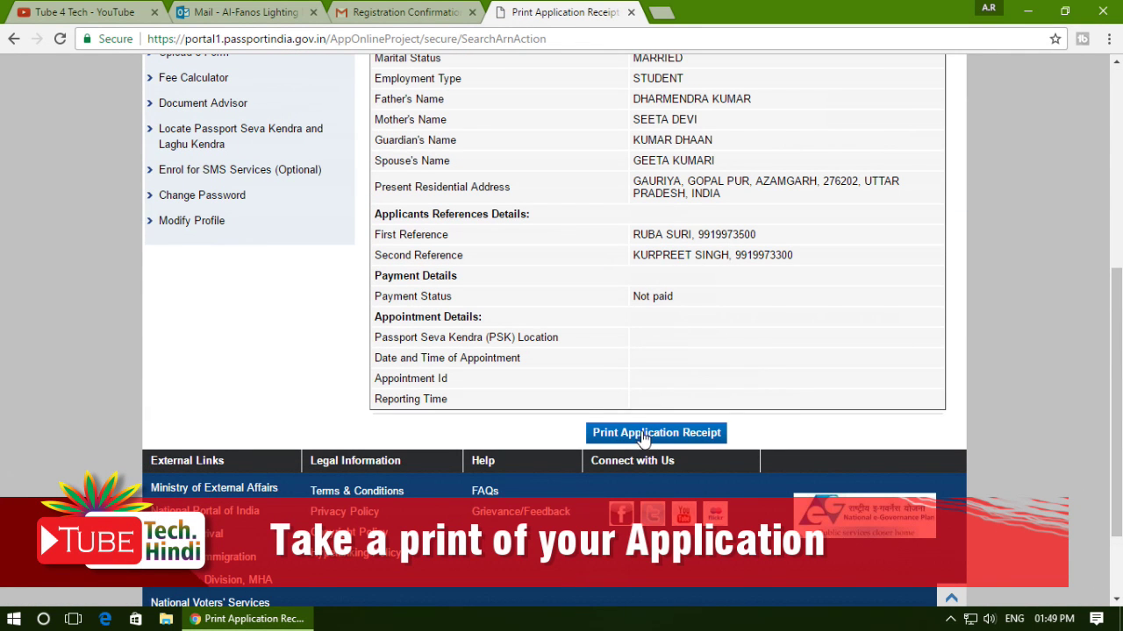
{"action": "scroll", "coordinate": [678, 372], "scroll_direction": "up", "scroll_amount": 5}
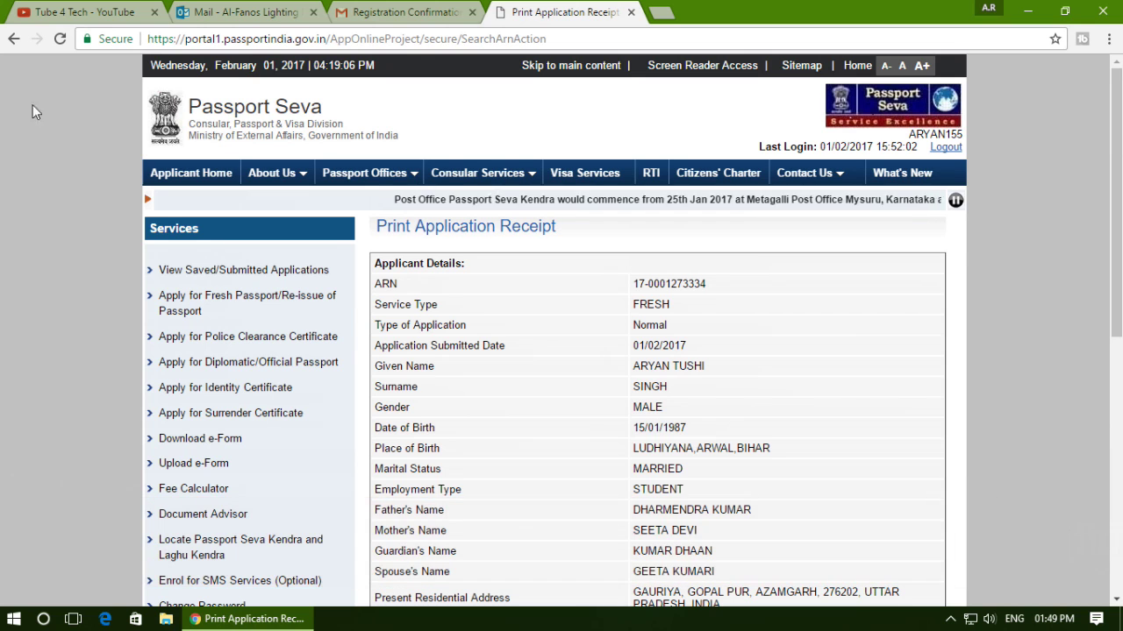
{"action": "scroll", "coordinate": [582, 426], "scroll_direction": "down", "scroll_amount": 5}
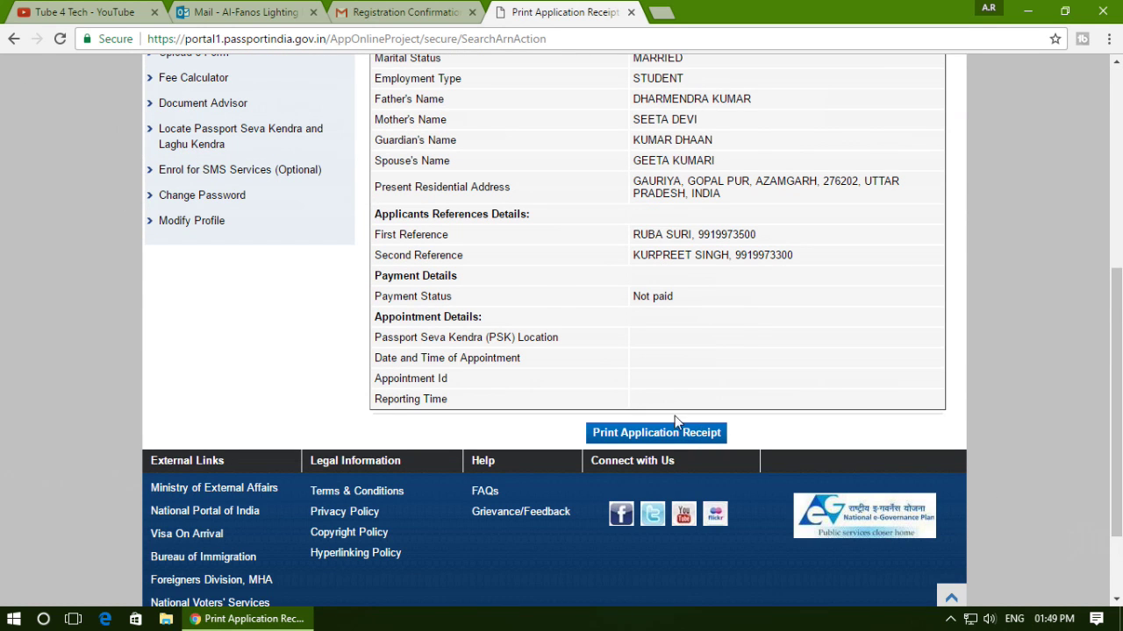
{"action": "scroll", "coordinate": [114, 112], "scroll_direction": "up", "scroll_amount": 5}
Return from the receipt to the View Saved/Submitted Applications list.
{"action": "left_click", "coordinate": [14, 39]}
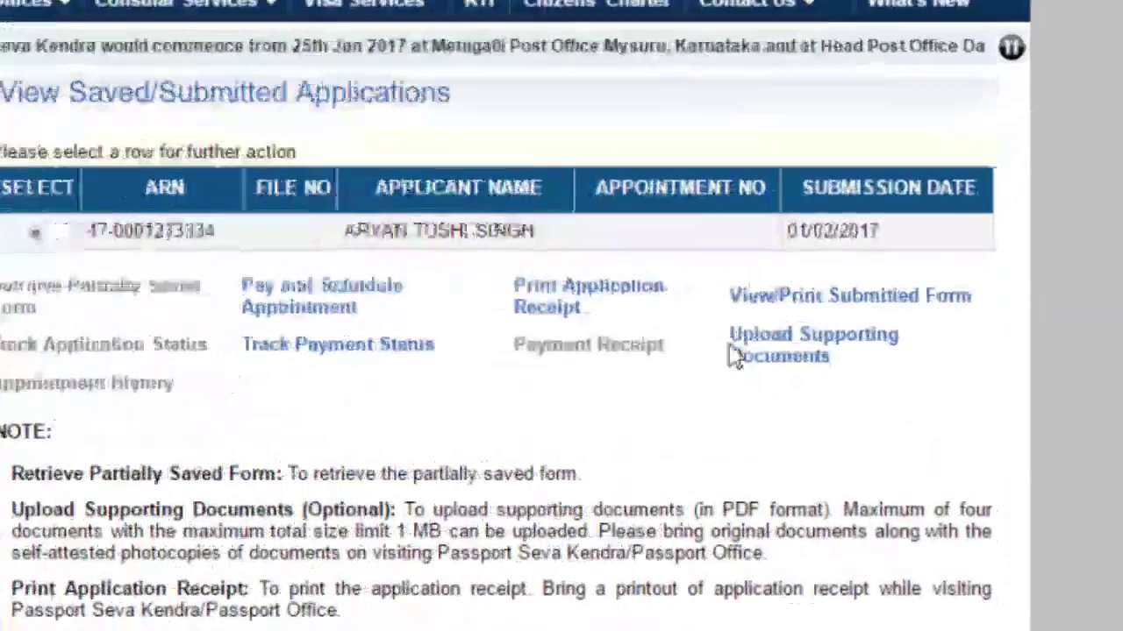
{"action": "left_click_drag", "start_coordinate": [697, 314], "coordinate": [879, 374]}
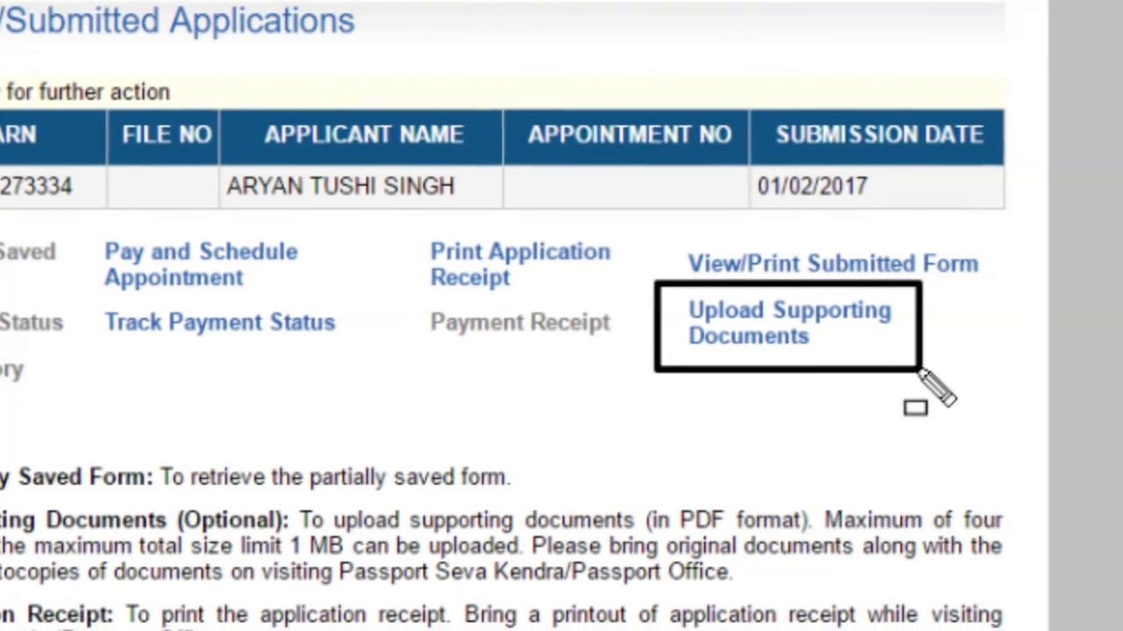
{"action": "key", "text": "Escape"}
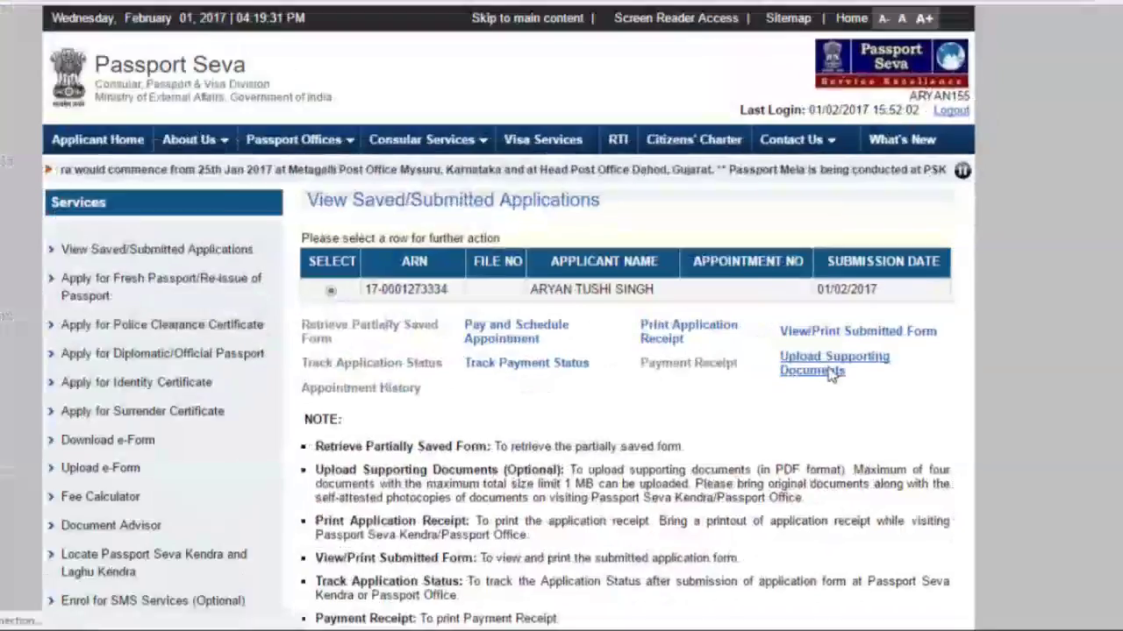
Open Upload Supporting Documents, choose Address Proof as Attachment Type and check Attachment Description options.
{"action": "left_click", "coordinate": [776, 335]}
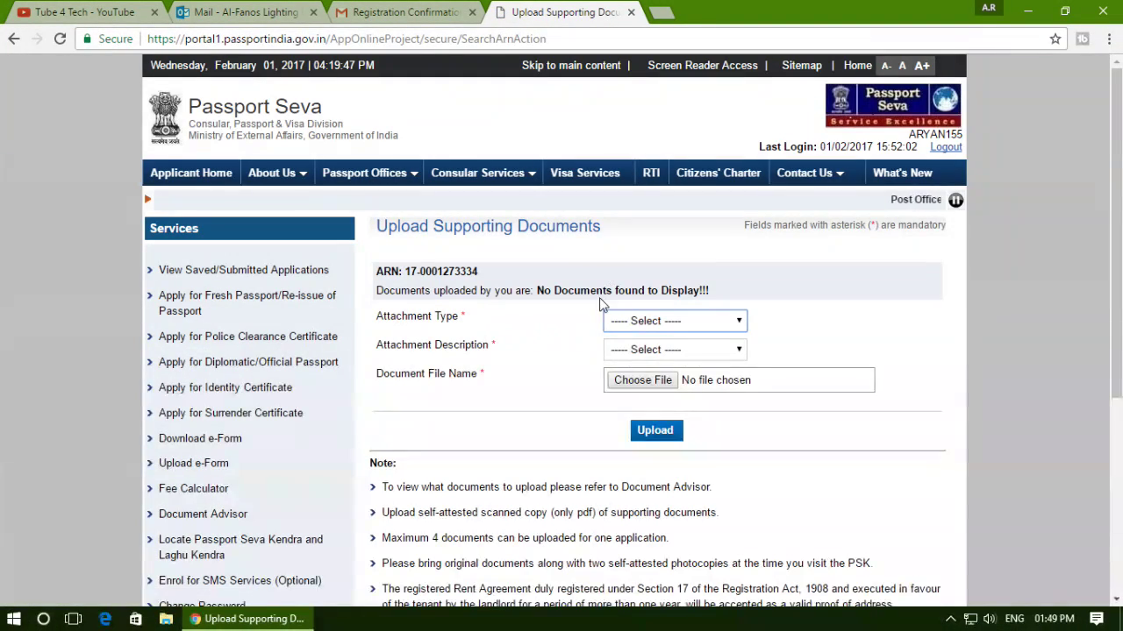
{"action": "left_click", "coordinate": [658, 322]}
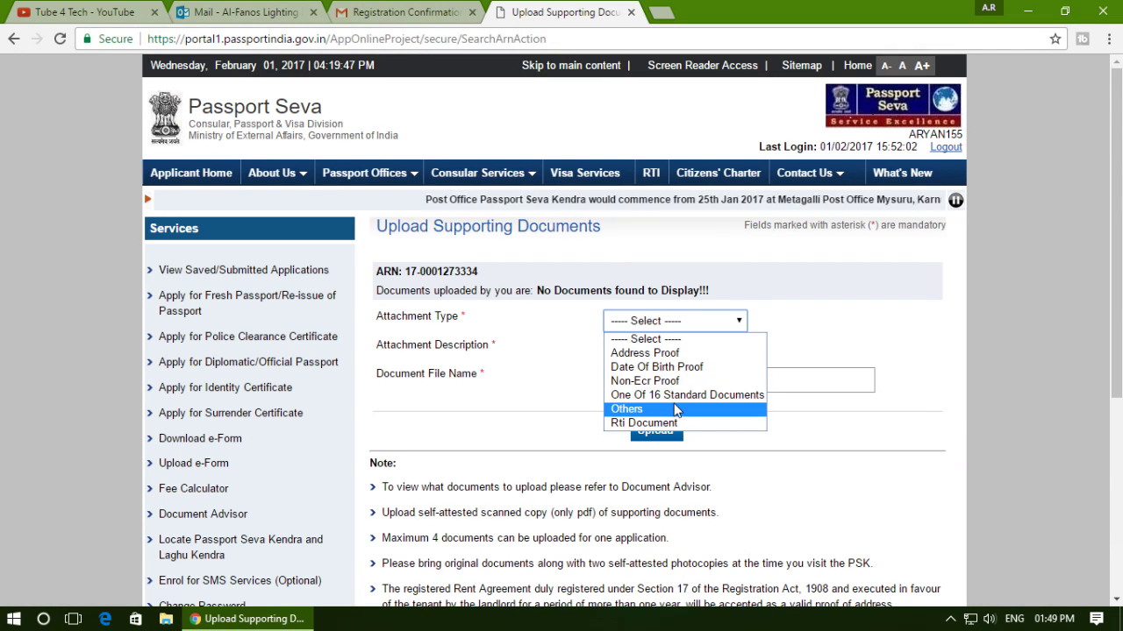
{"action": "left_click", "coordinate": [684, 351]}
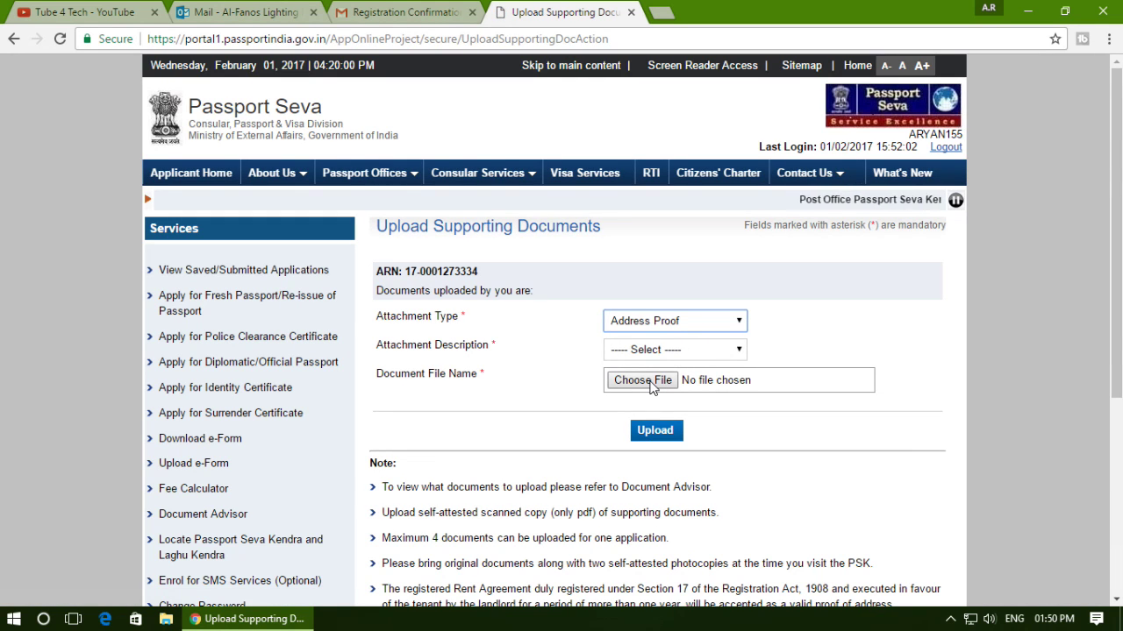
{"action": "left_click", "coordinate": [683, 353]}
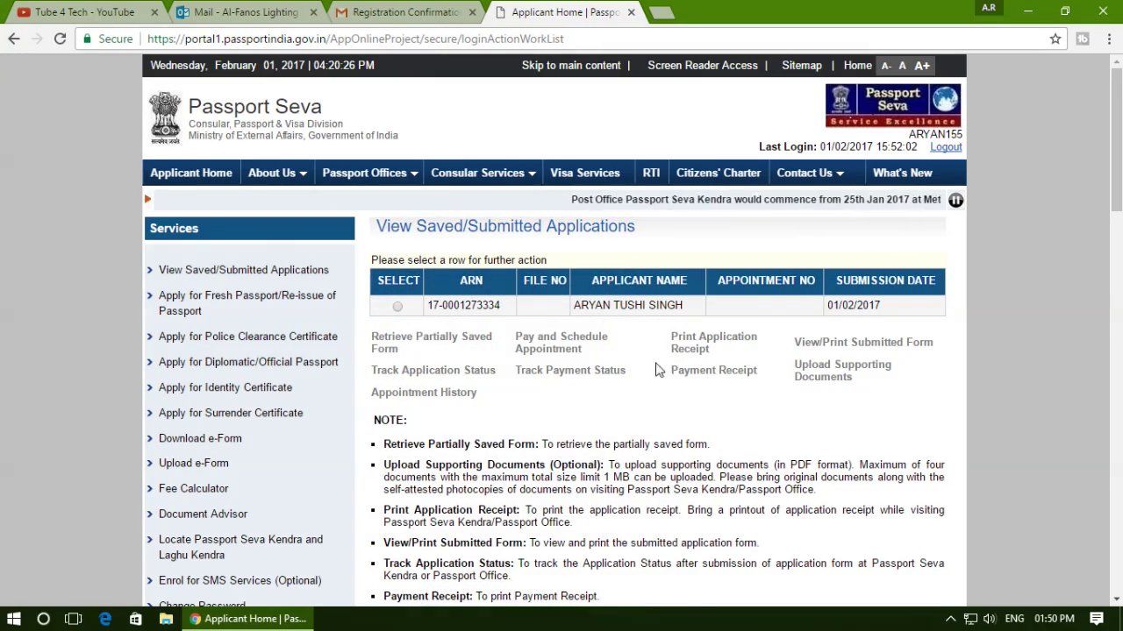
{"action": "left_click_drag", "start_coordinate": [658, 359], "coordinate": [779, 396]}
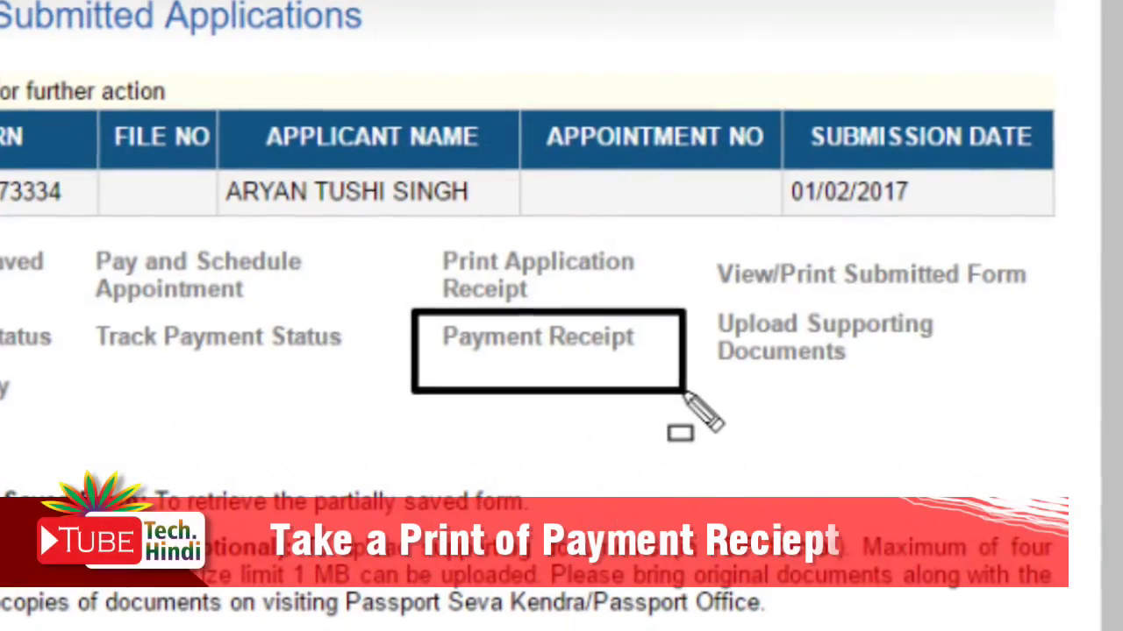